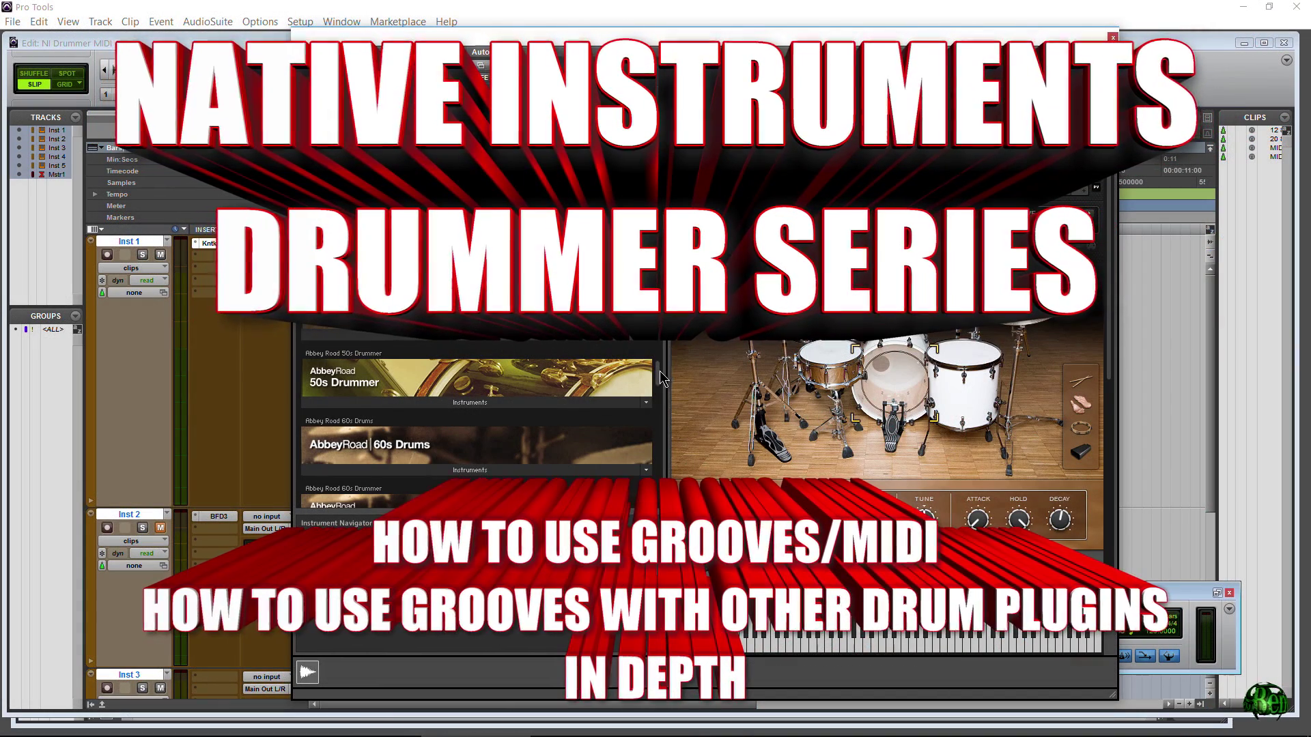
- Open Studio Drummer's groove browser, then load and preview the 10 16th Hat Both Ghost groove
mouse_move(661, 377)
mouse_down()
mouse_move(659, 412)
mouse_move(656, 379)
mouse_up()
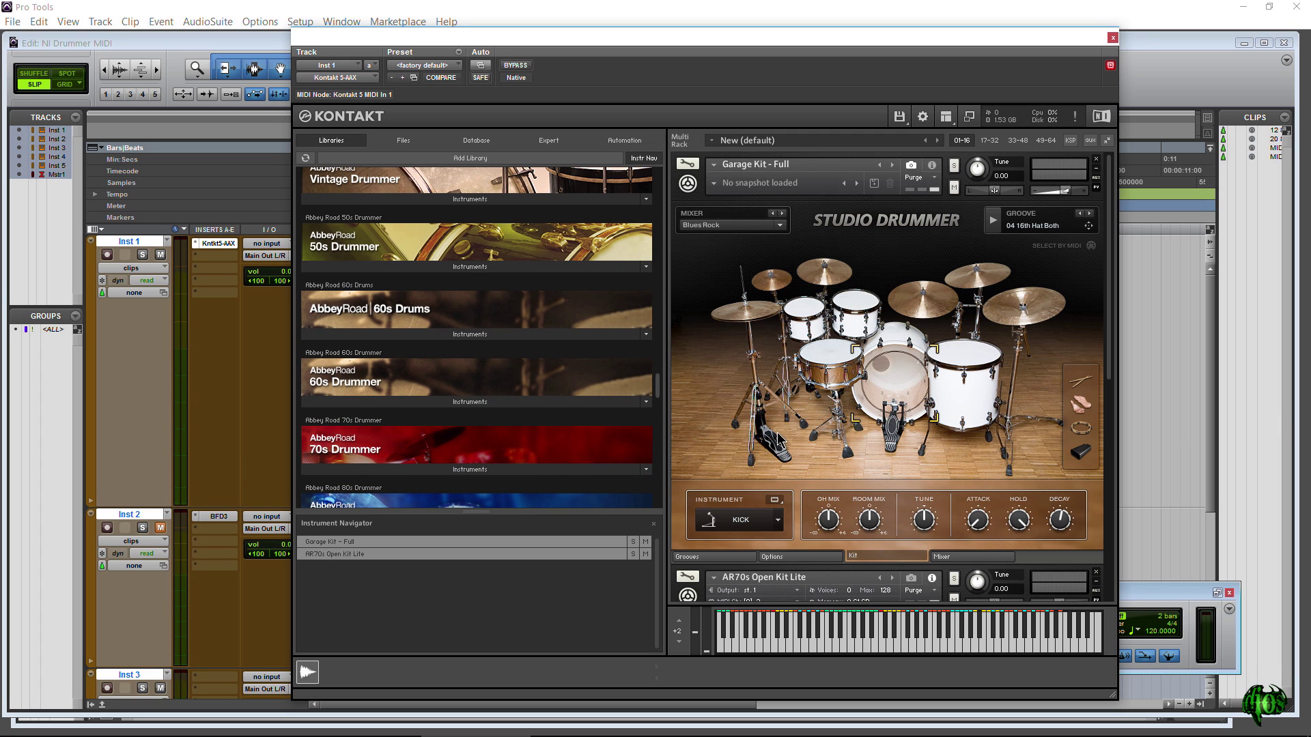
click(714, 556)
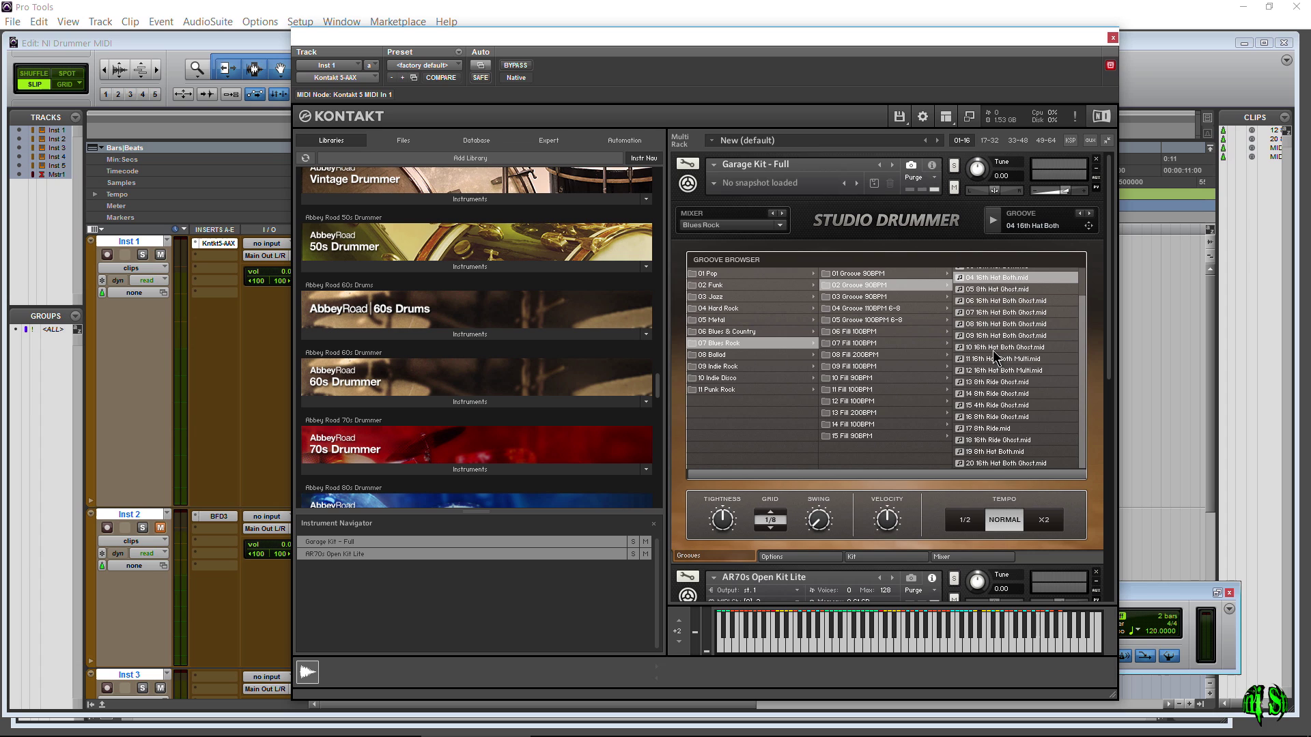
click(993, 349)
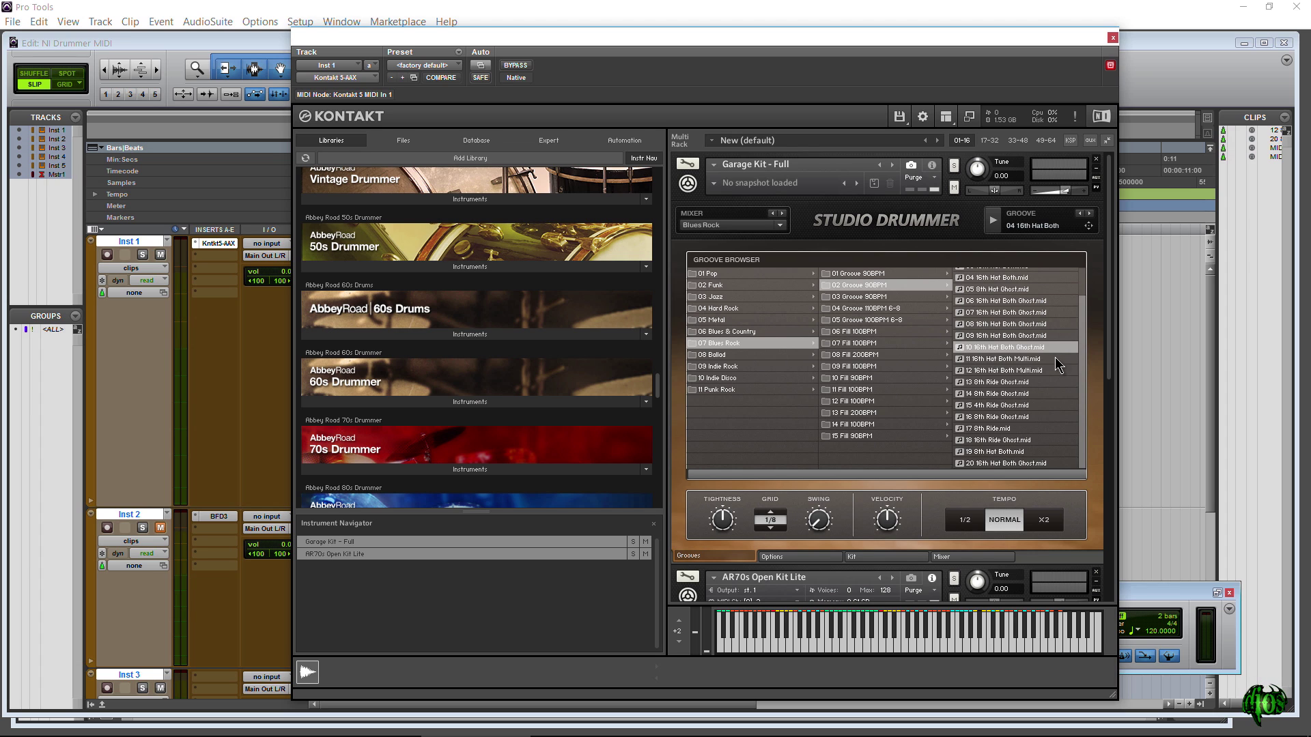
double_click(965, 348)
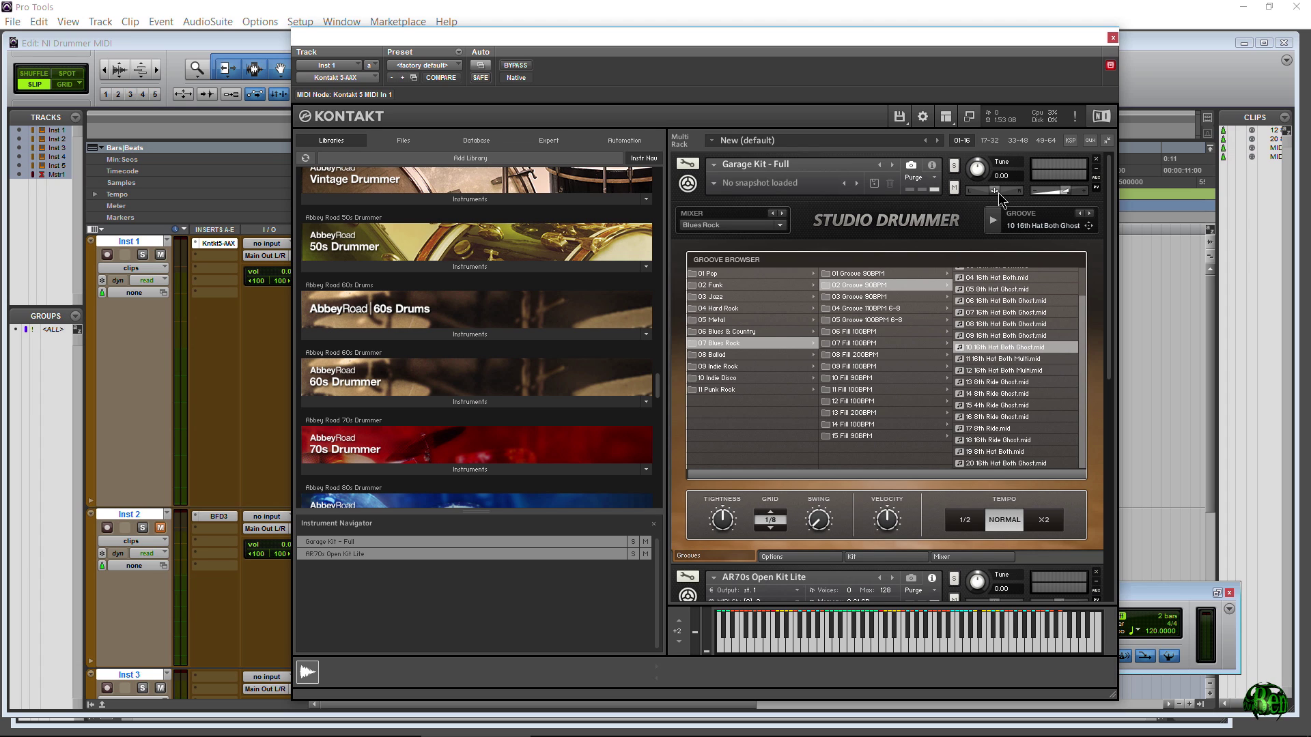
click(993, 220)
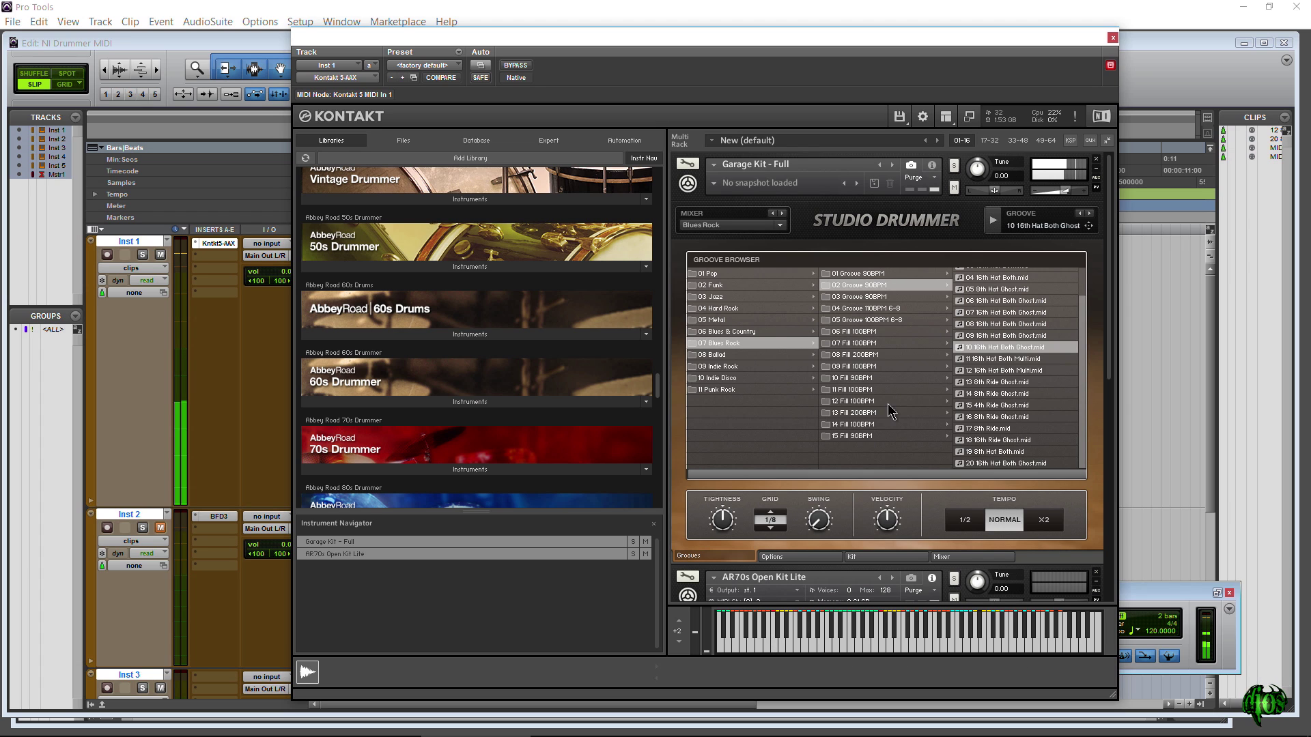
- Load the 13 8th Ride Ghost groove, then select 07 16th Hat Both Ghost and 15 4th Ride Ghost
click(961, 383)
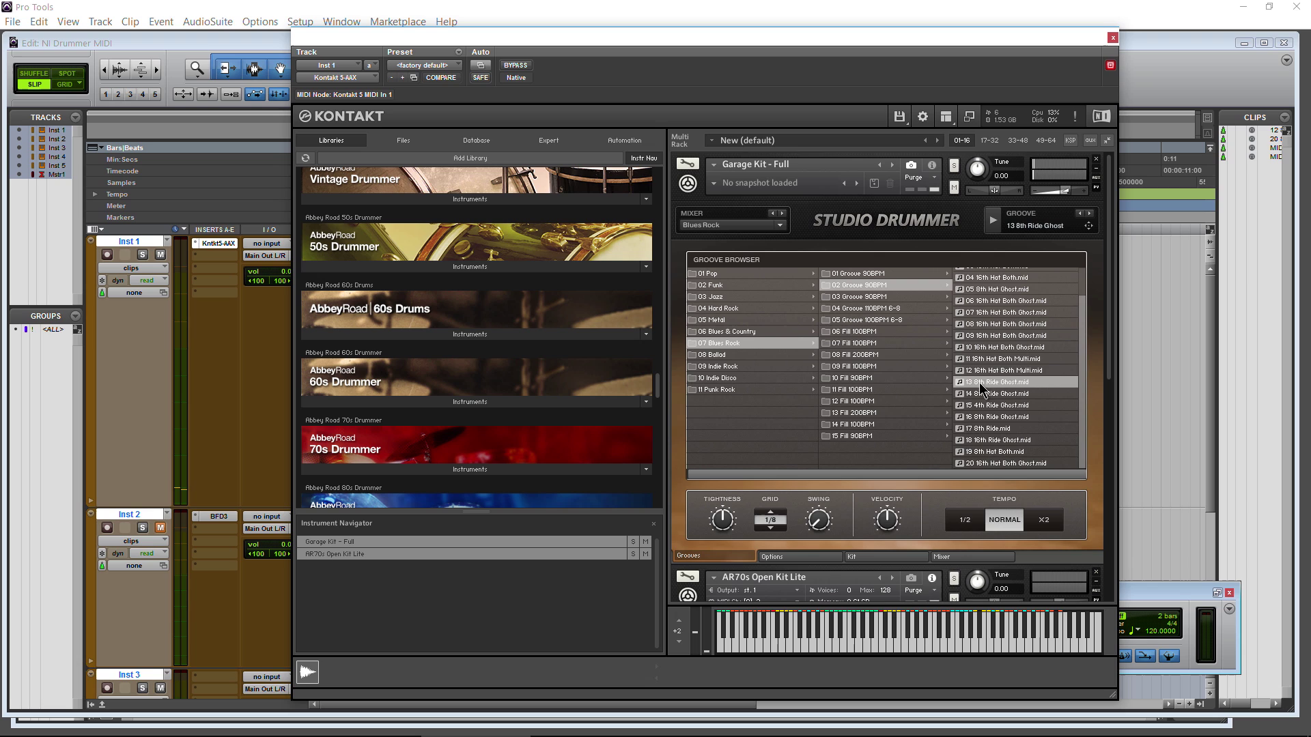
click(1151, 342)
click(983, 312)
click(997, 405)
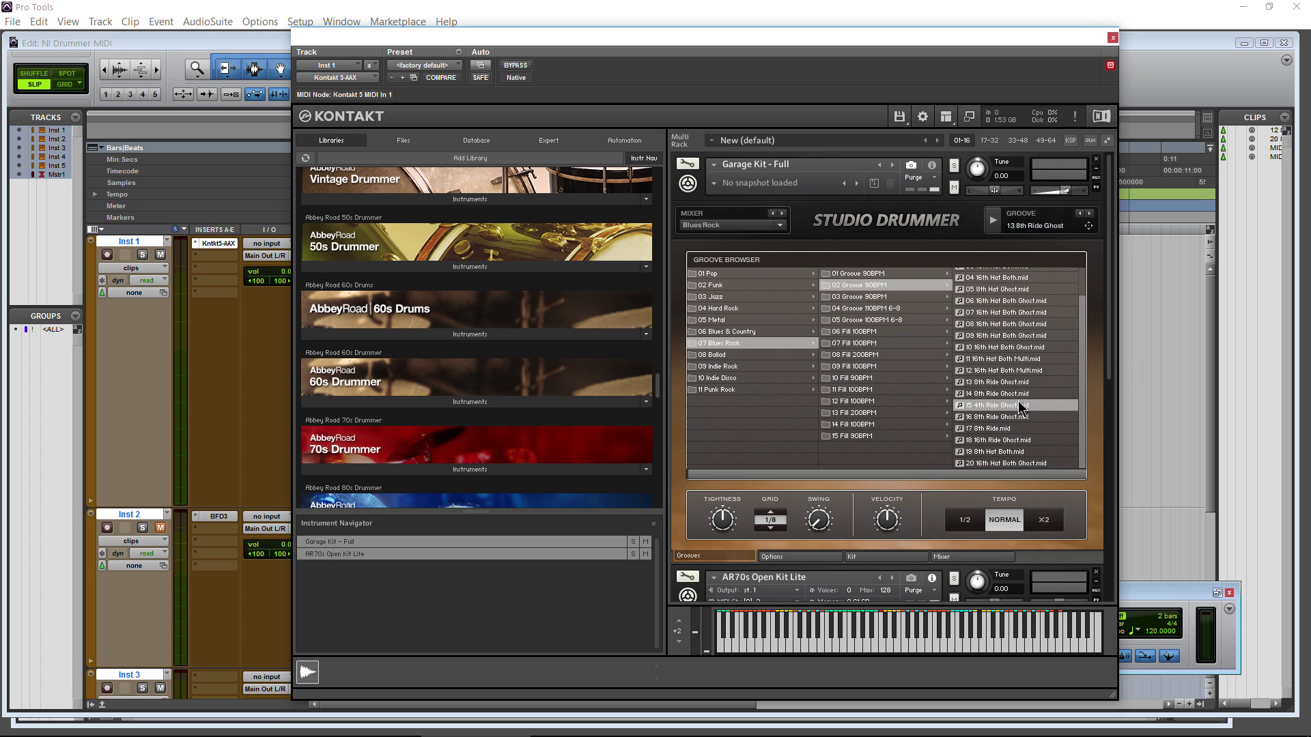
- Load the 03 16th Hat Both groove and preview it in Kontakt
drag(1086, 412, 1081, 318)
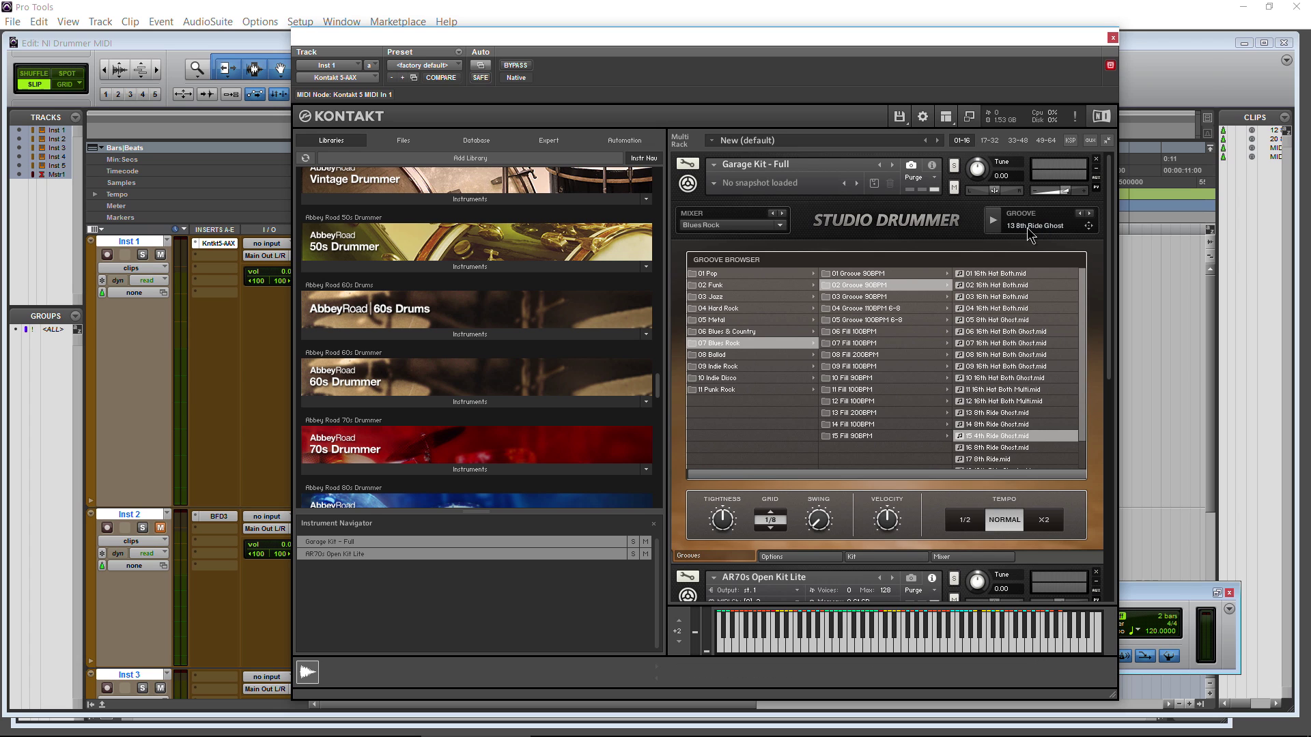
click(964, 299)
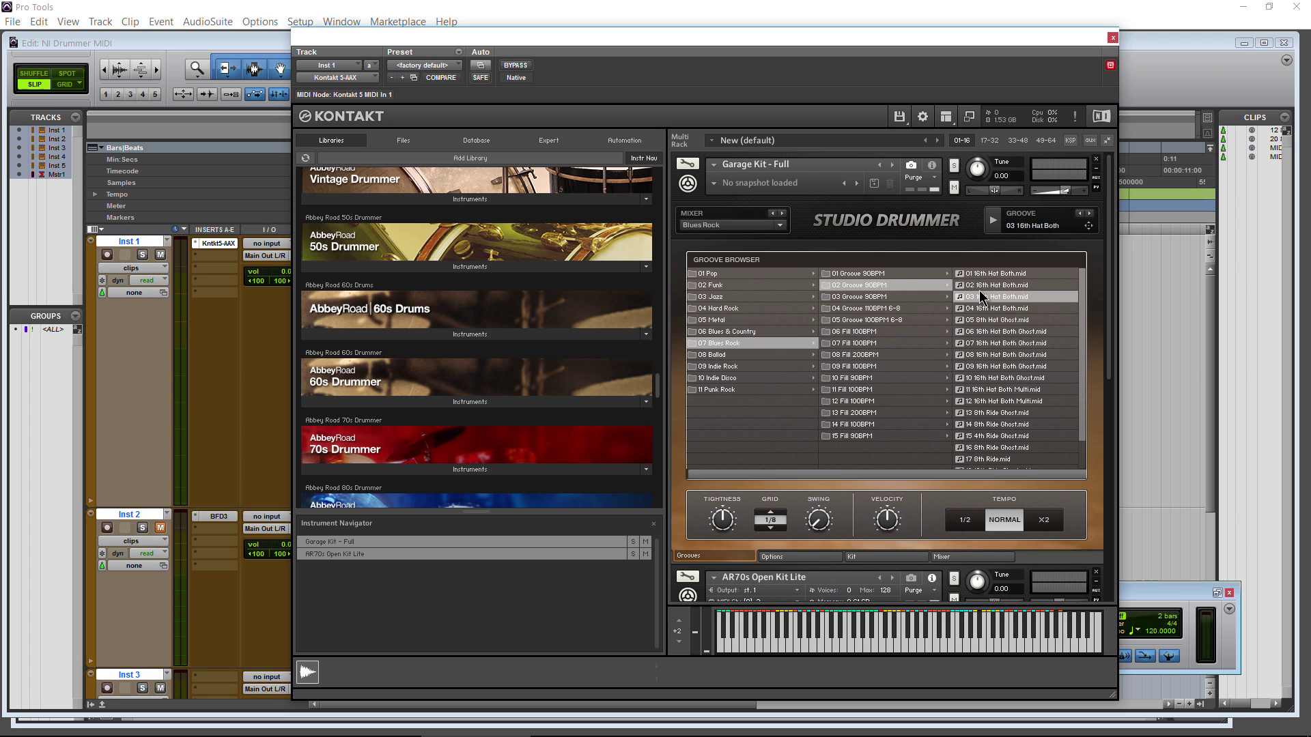
click(993, 223)
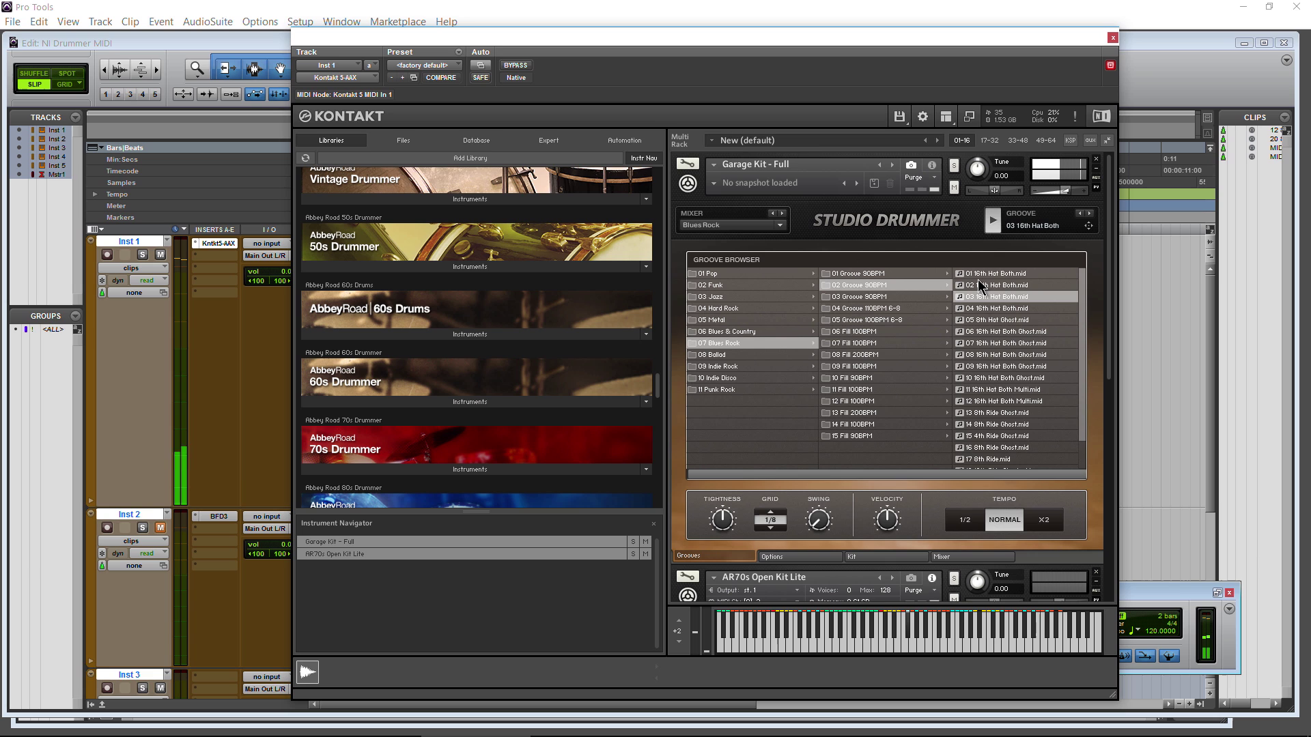
click(993, 221)
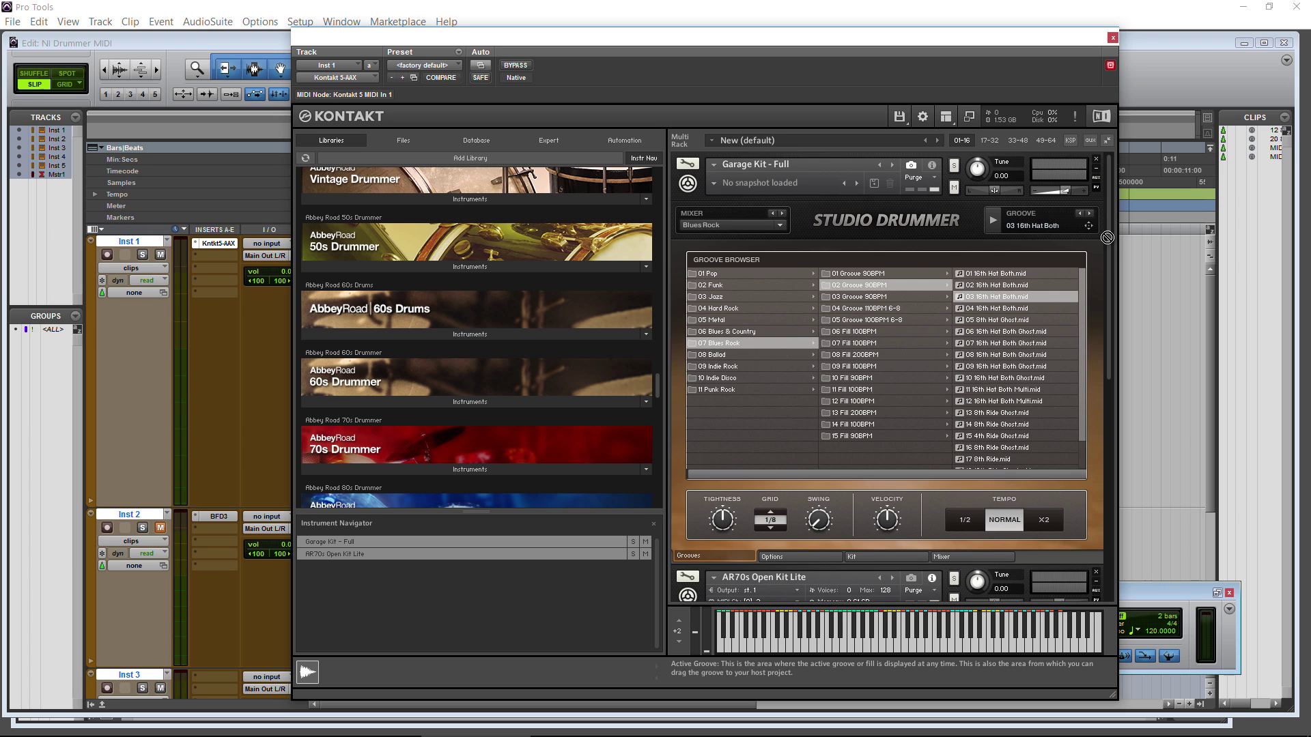
- Drag the groove onto the Inst 1 track as clip MIDI-02 and play it back
drag(1107, 237, 1132, 339)
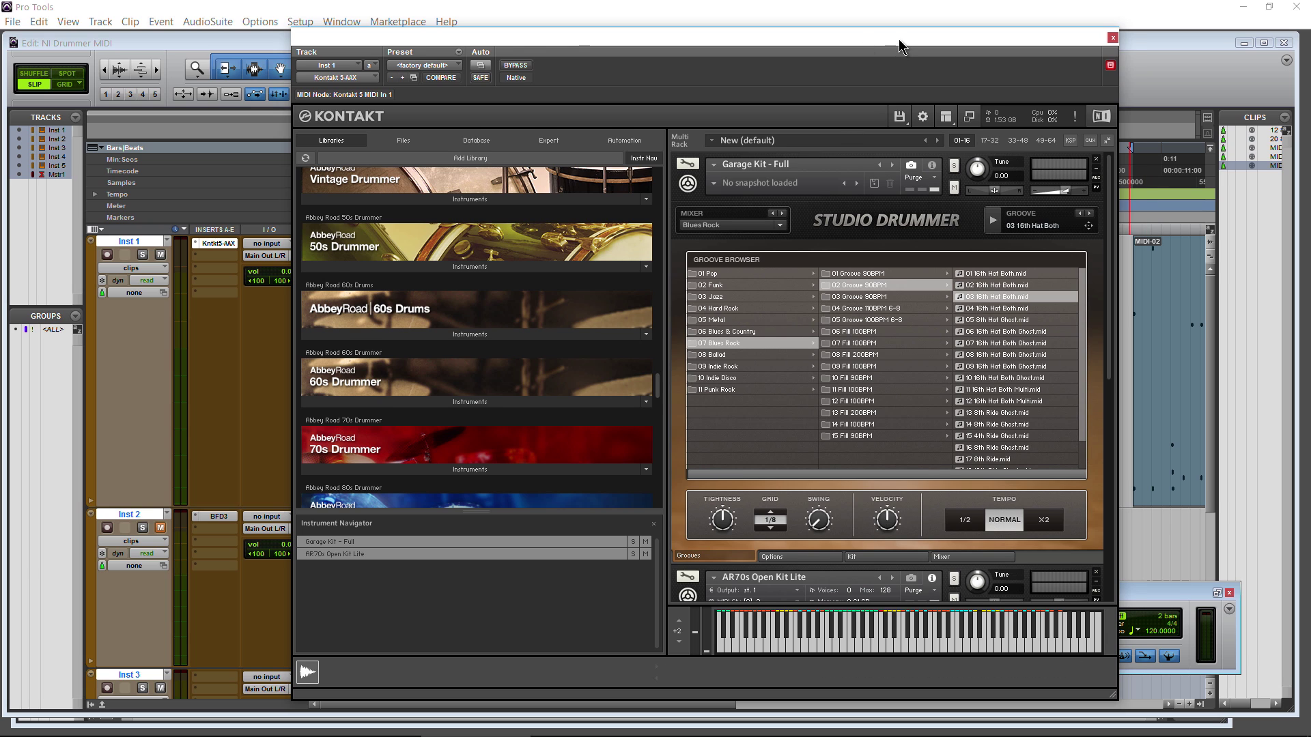
drag(899, 39, 542, 38)
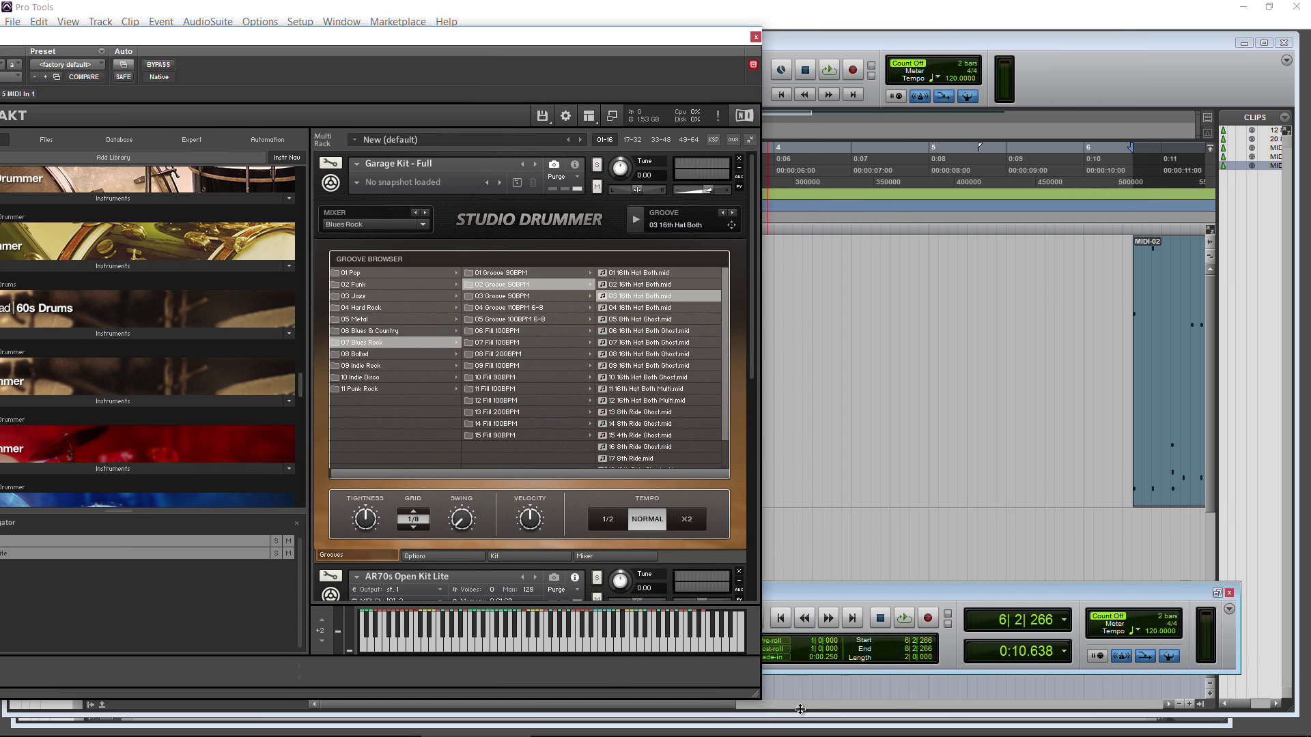
drag(693, 713, 888, 710)
key(space)
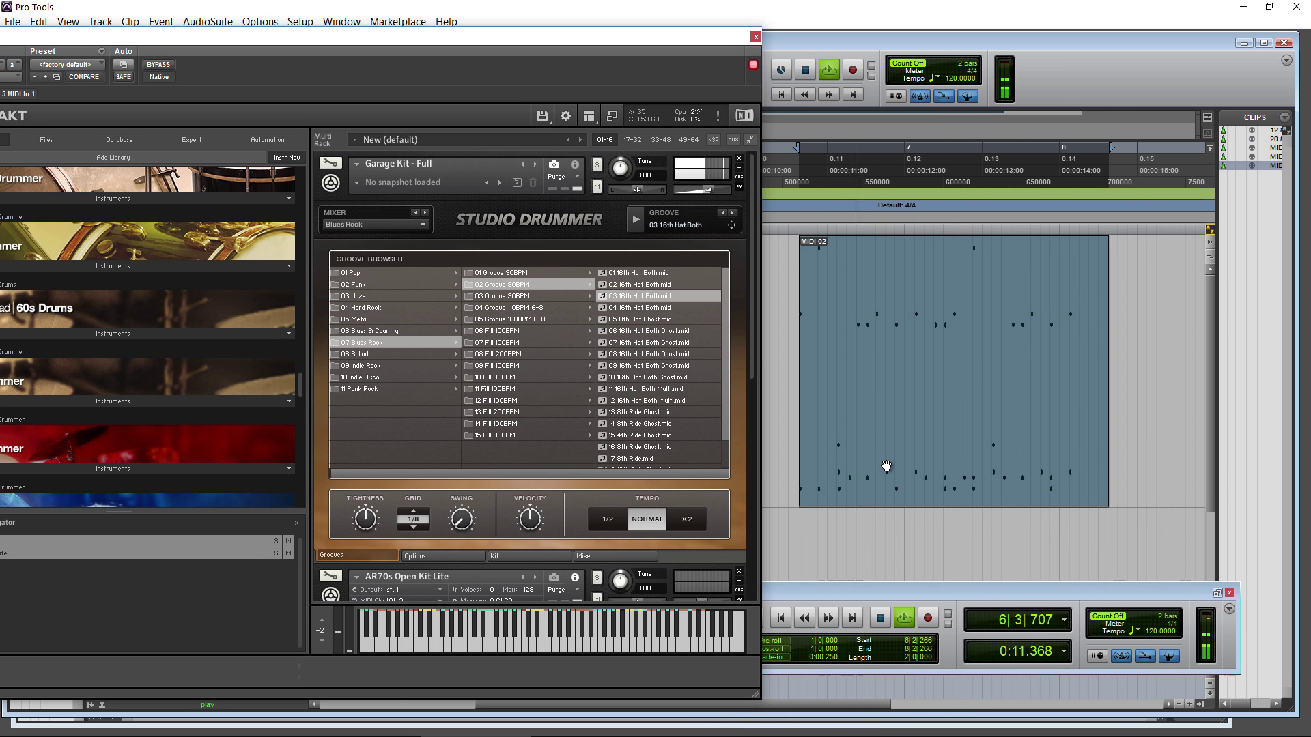
key(space)
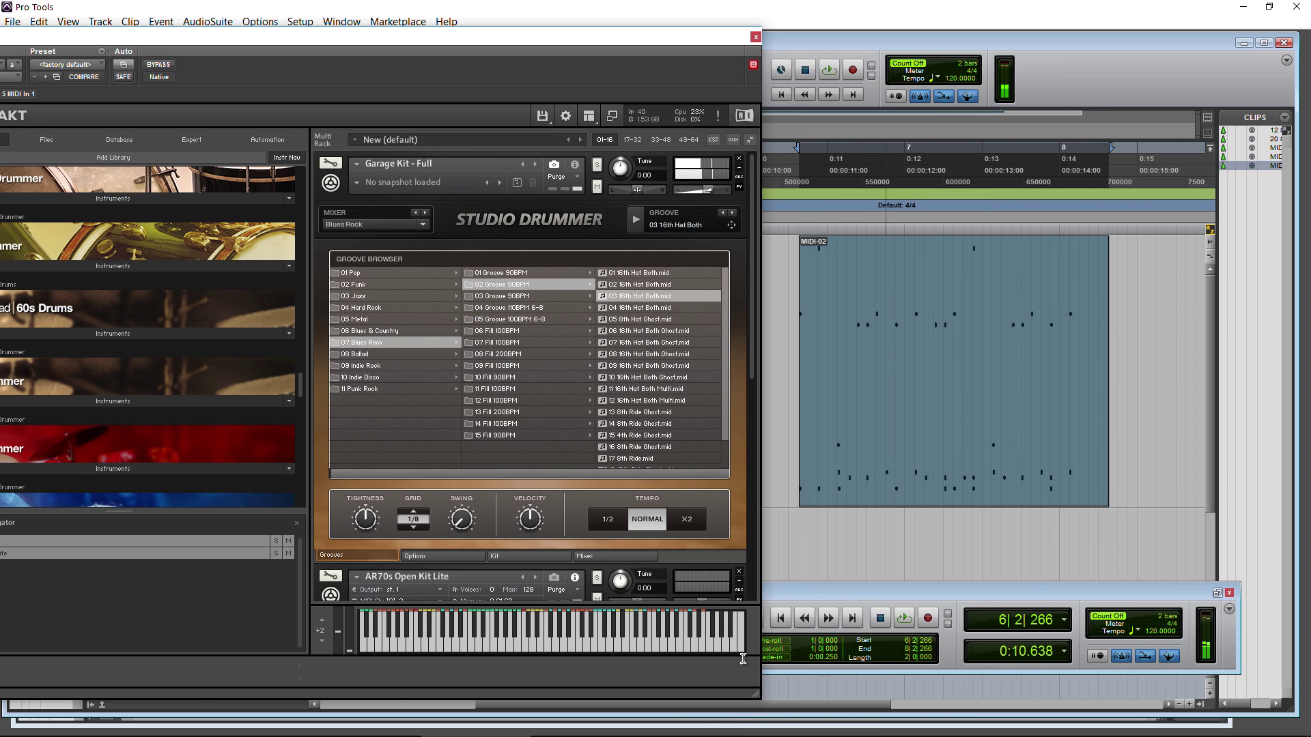
drag(785, 710, 828, 707)
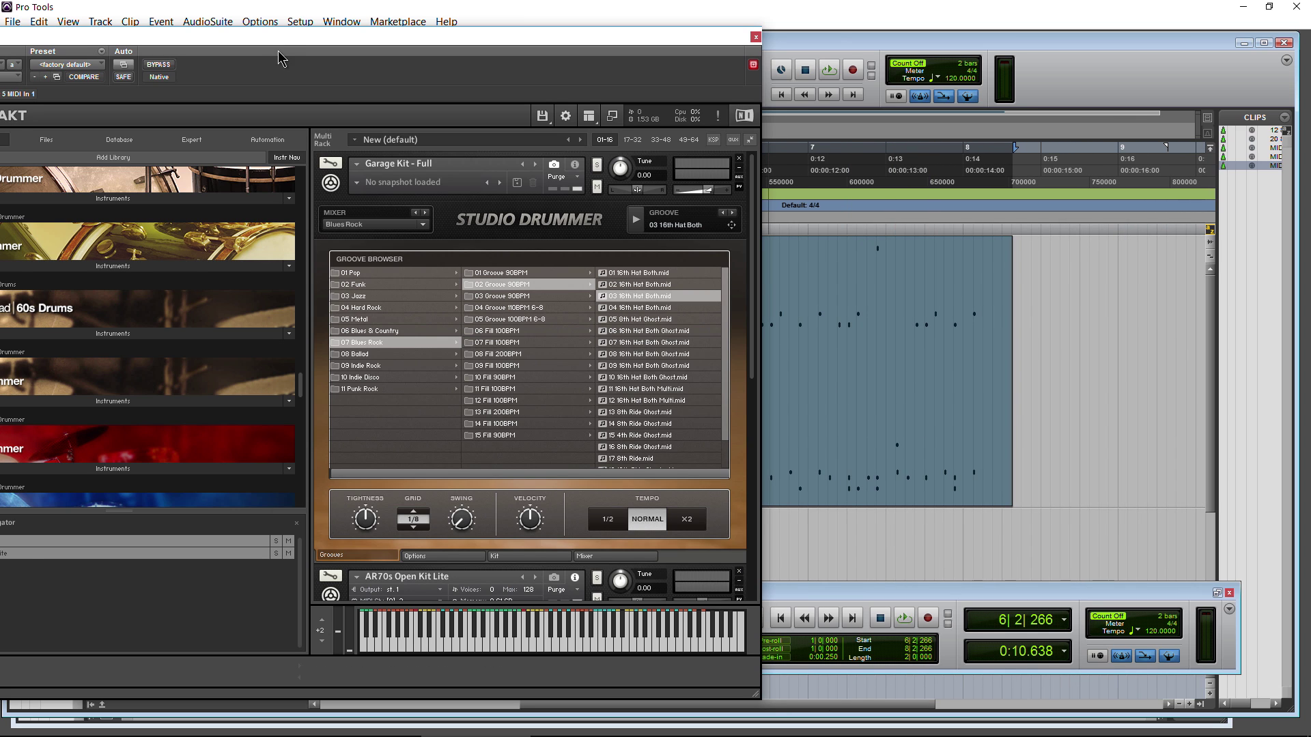
- Bring up the 70s Drummer kit in the Kontakt rack and open its groove browser
drag(284, 34, 387, 43)
scroll(287, 364, down, 3)
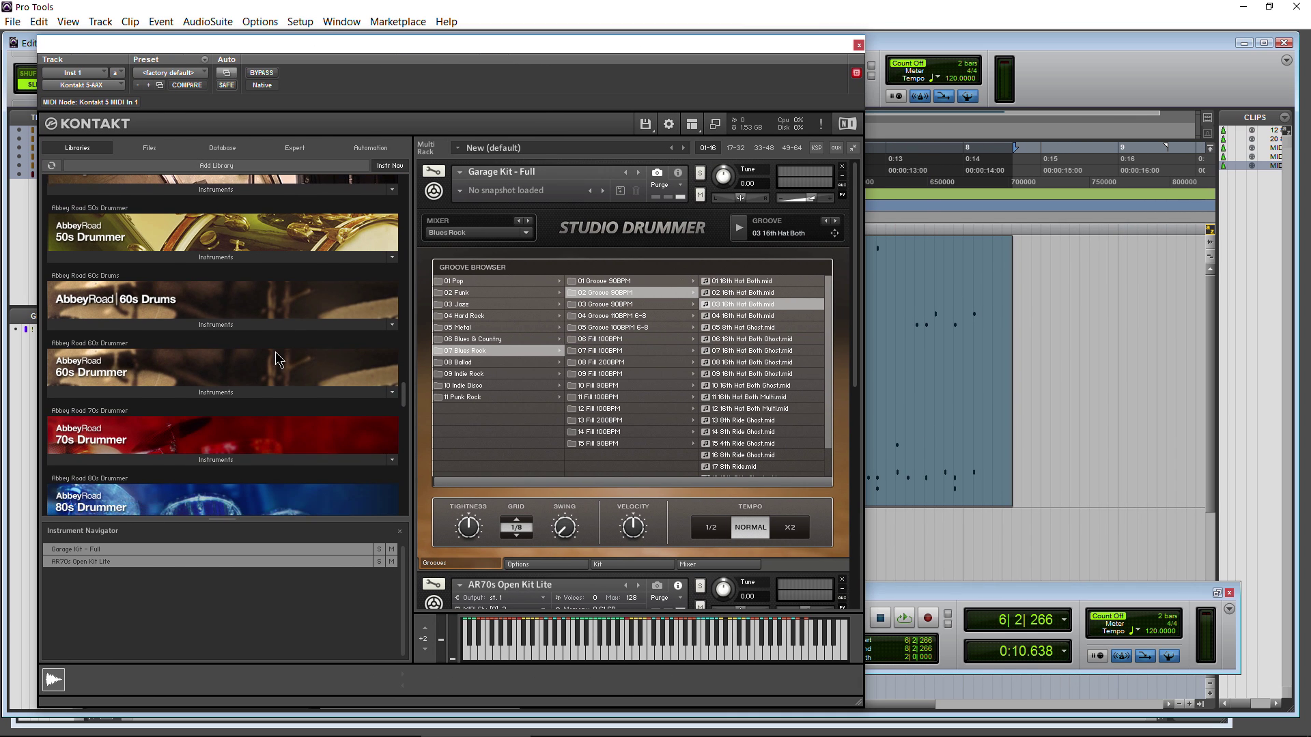
scroll(291, 365, up, 1)
scroll(853, 321, down, 5)
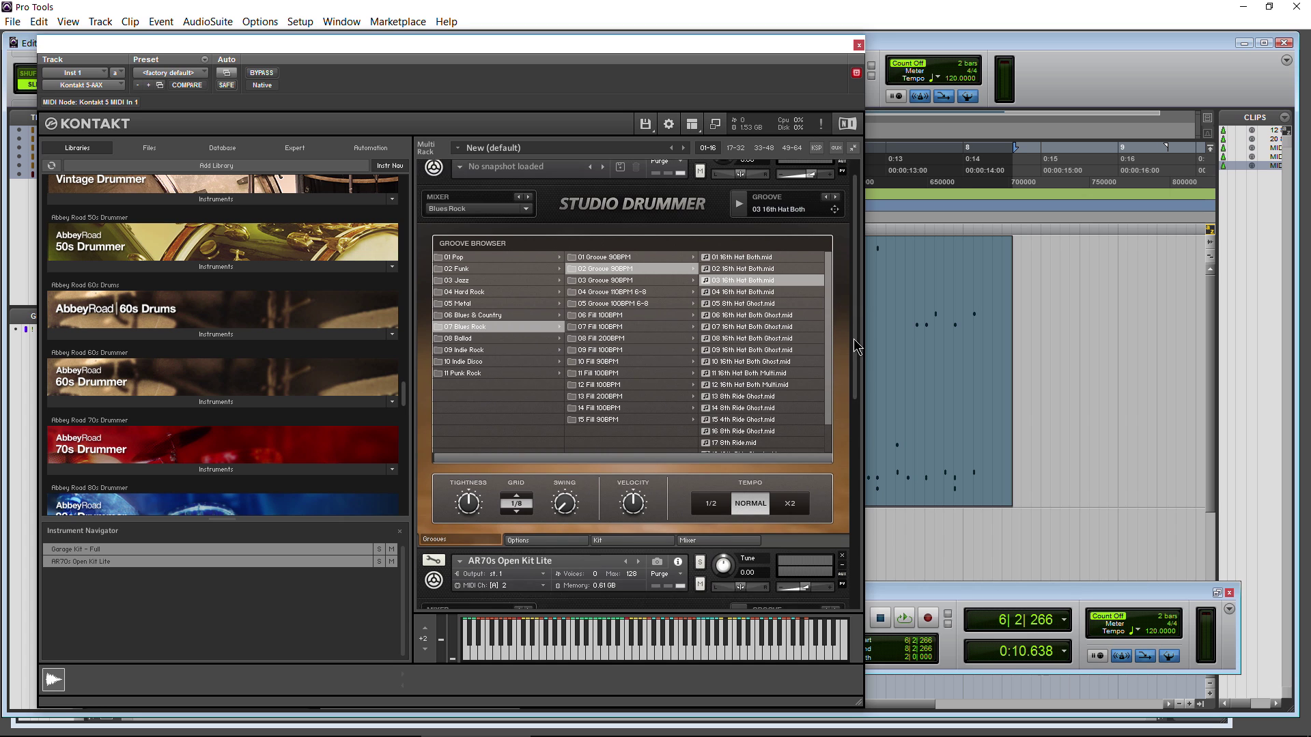
scroll(853, 336, up, 5)
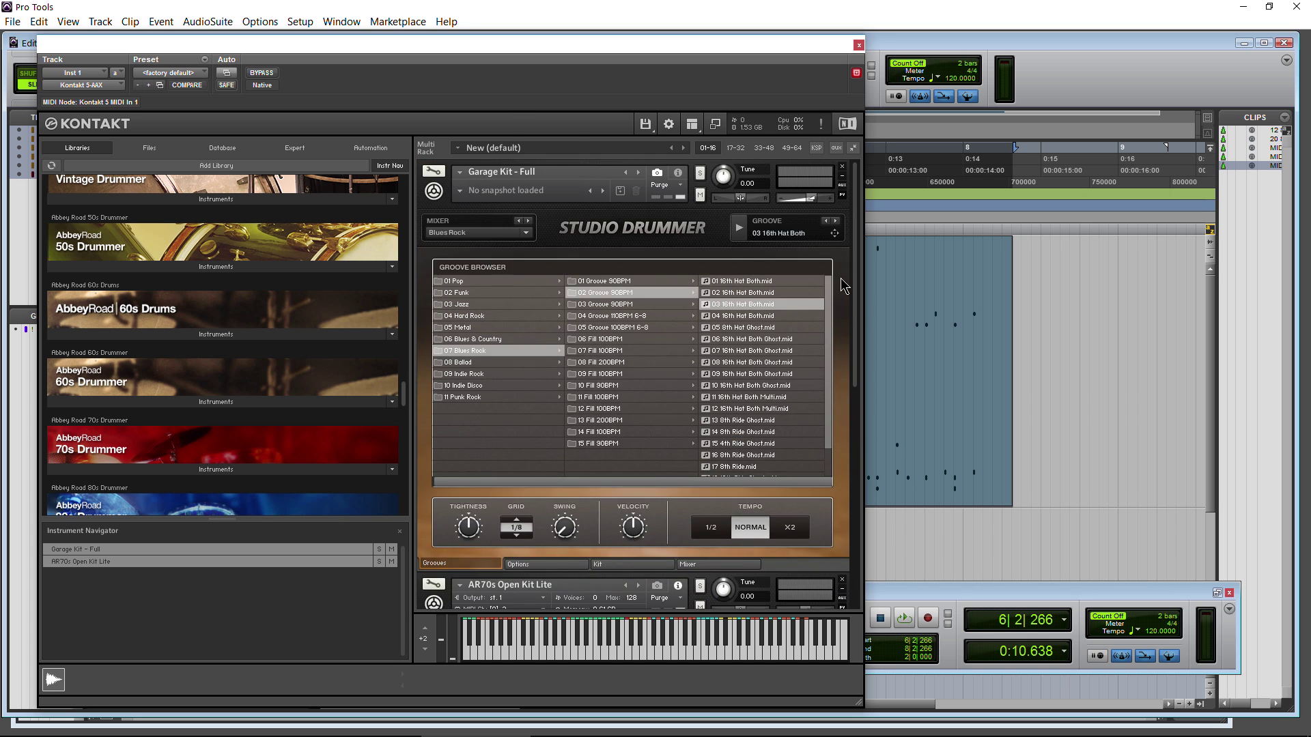
click(632, 564)
scroll(634, 378, down, 5)
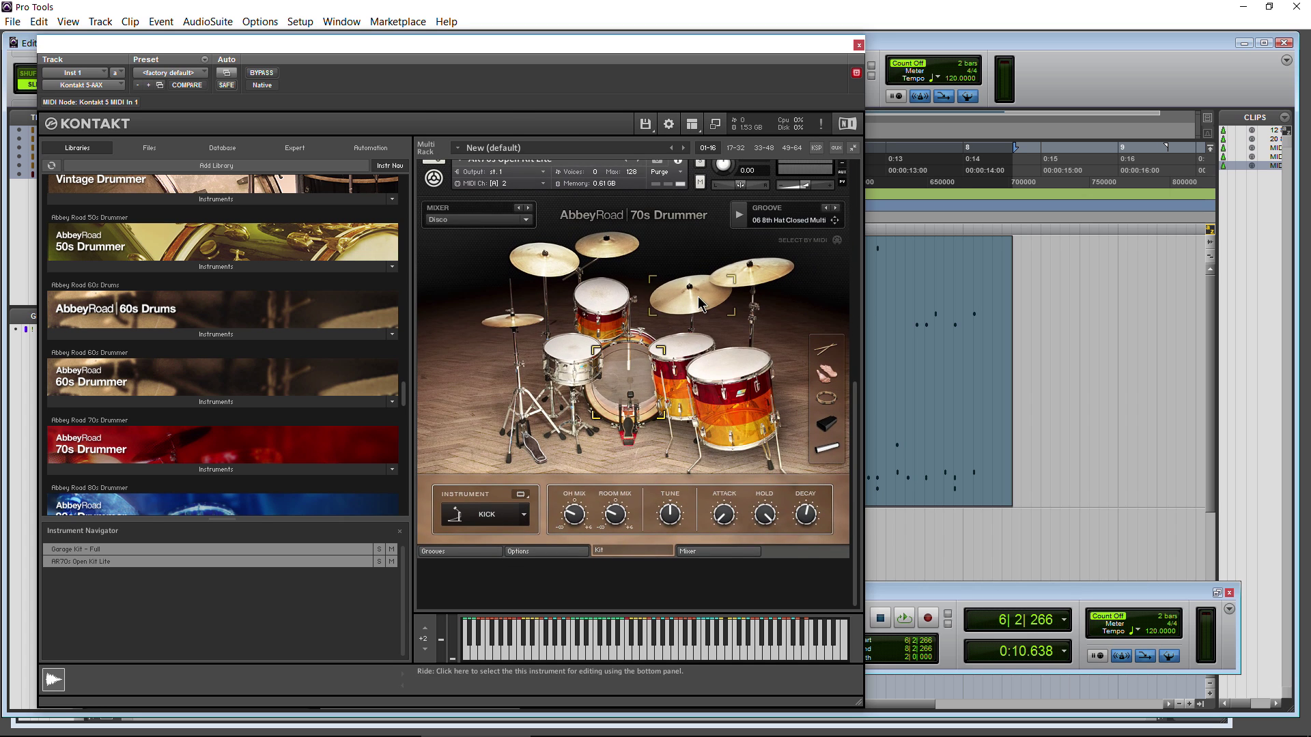
click(456, 553)
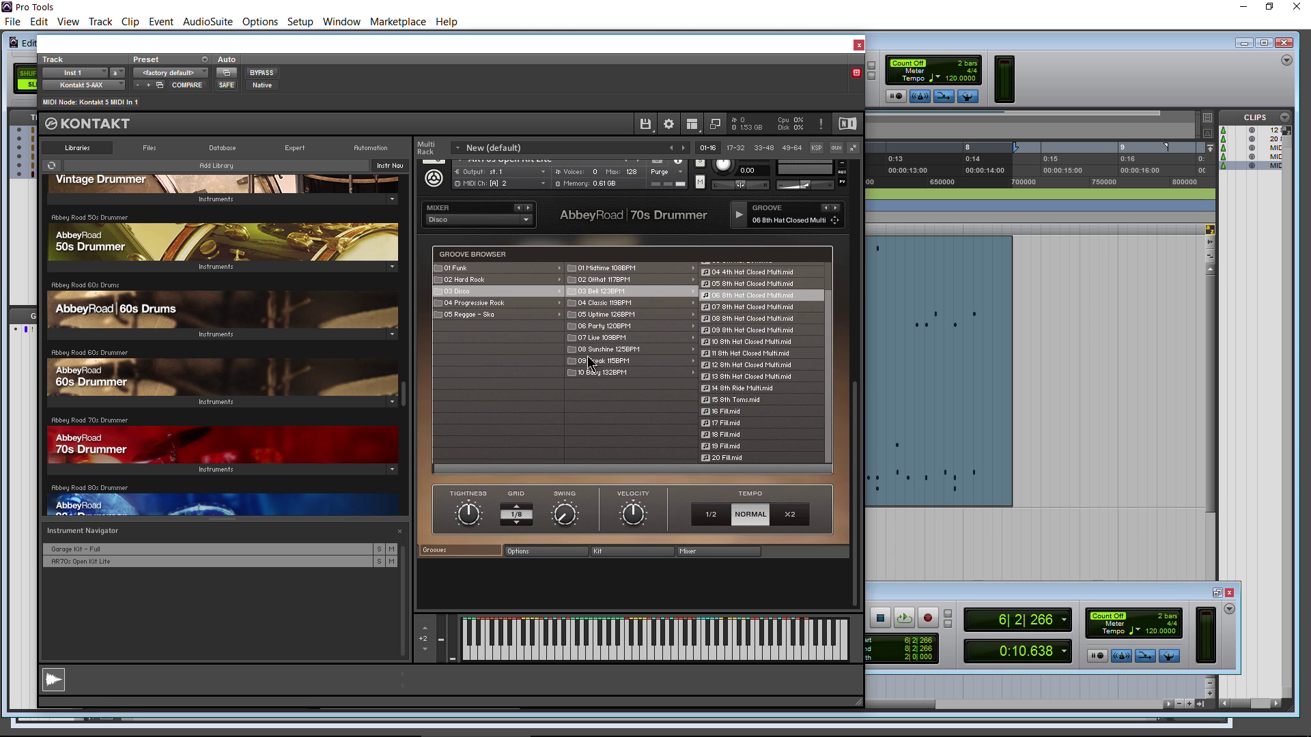
- Load and preview 06 8th Hat Both Side from 05 Reggae - Ska > 04 Ska 163BPM
click(480, 316)
click(641, 303)
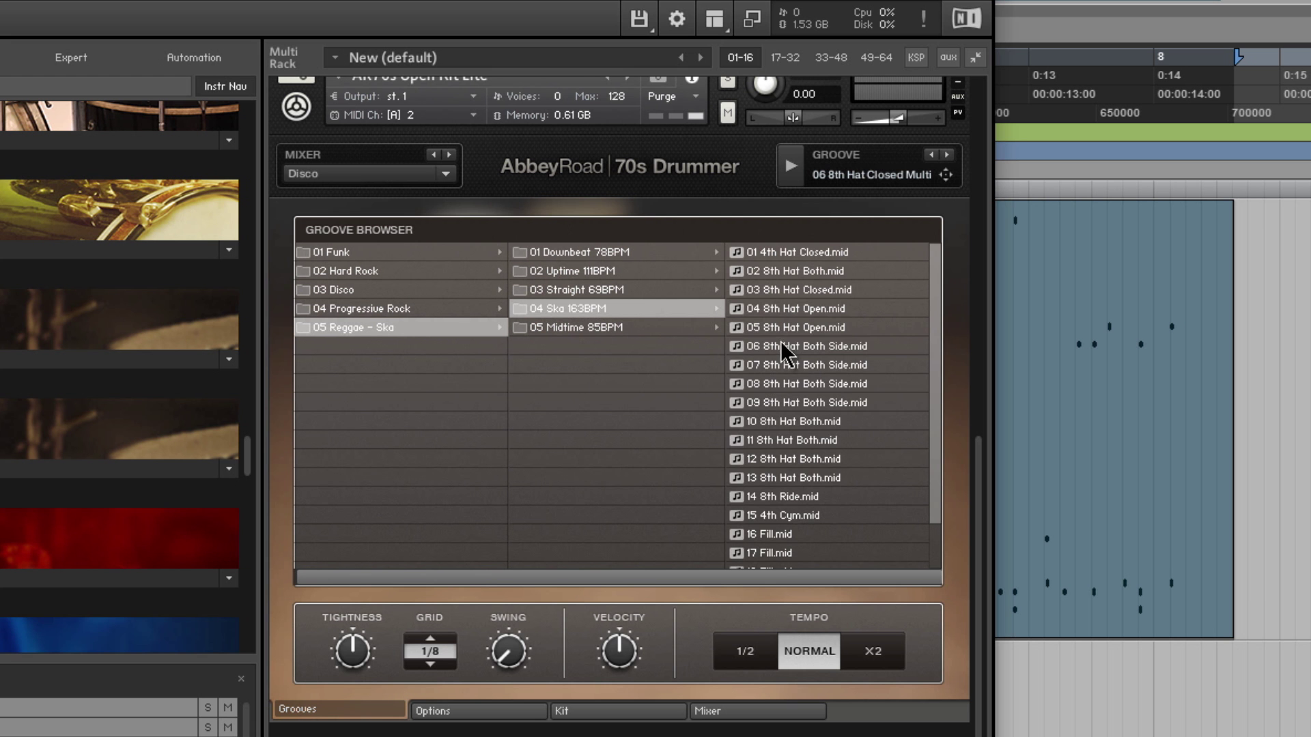
click(732, 324)
click(790, 166)
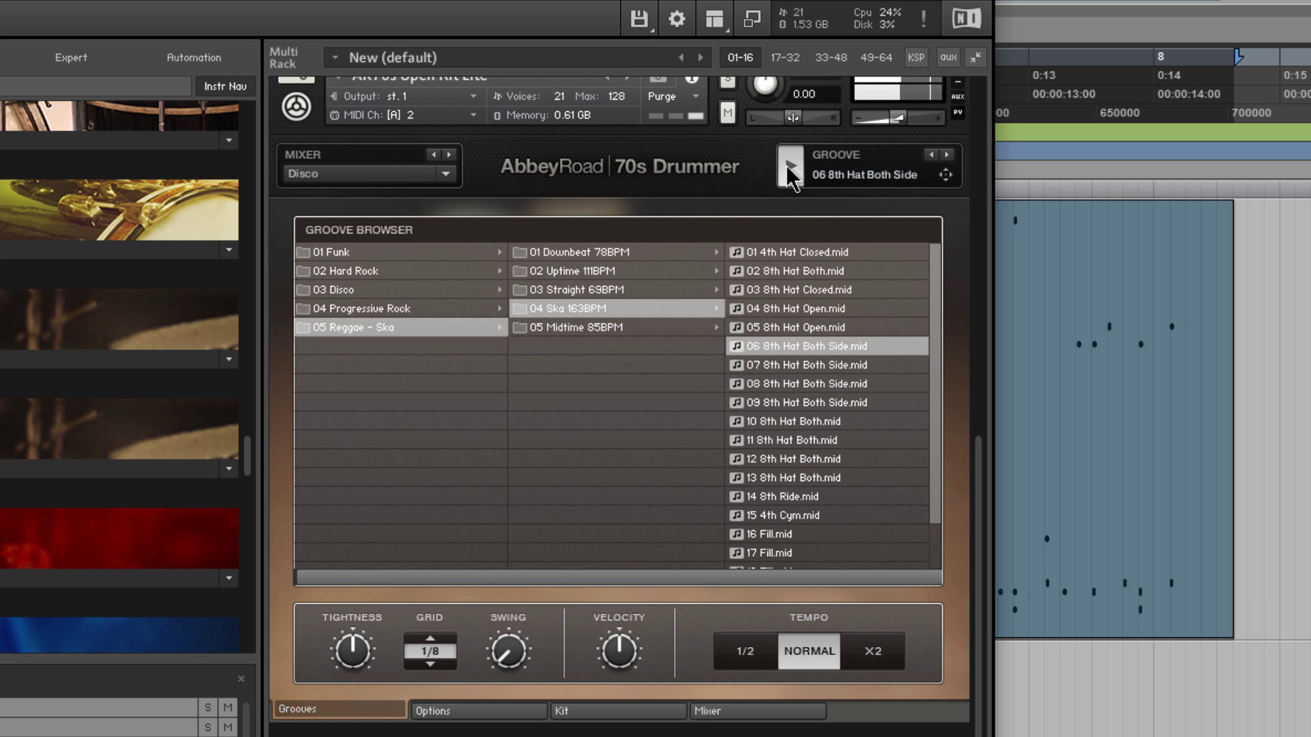
click(790, 167)
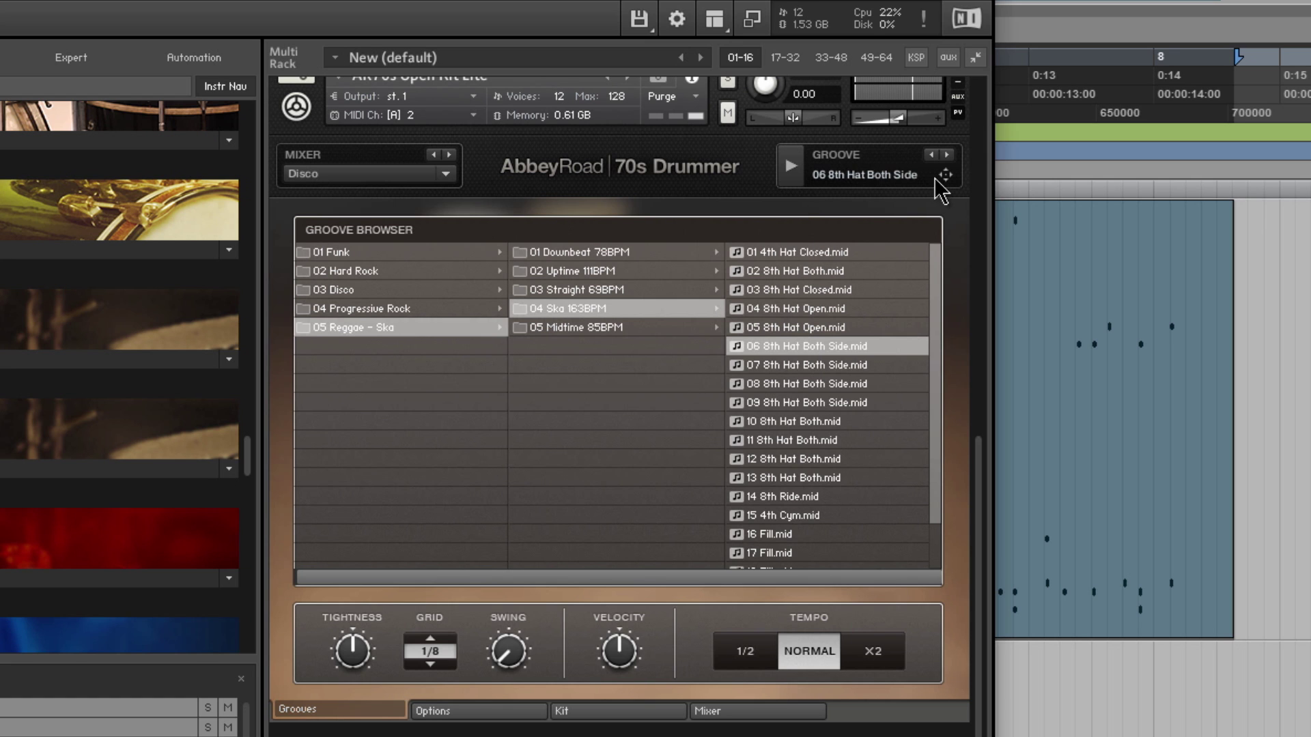
- Drag the Ska groove onto the timeline as clip MIDI-03 and play it back
drag(947, 176, 1259, 384)
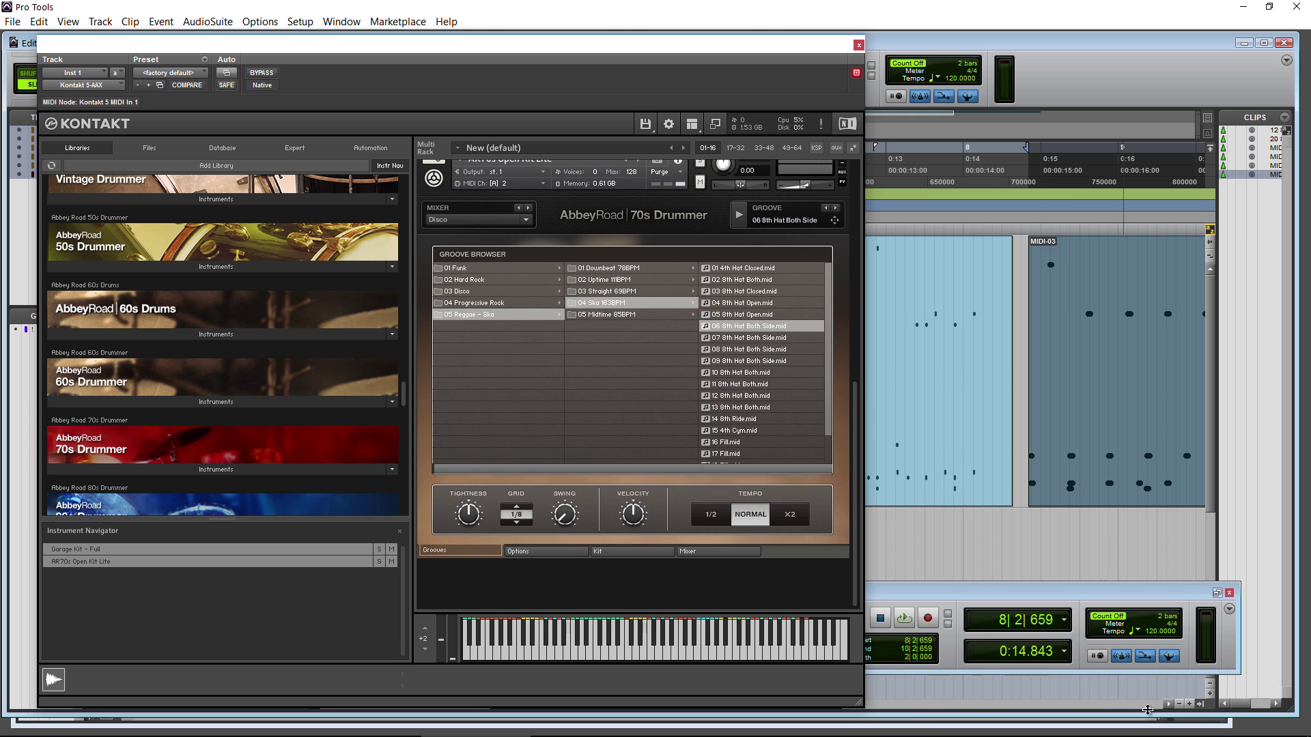
scroll(1165, 707, right, 5)
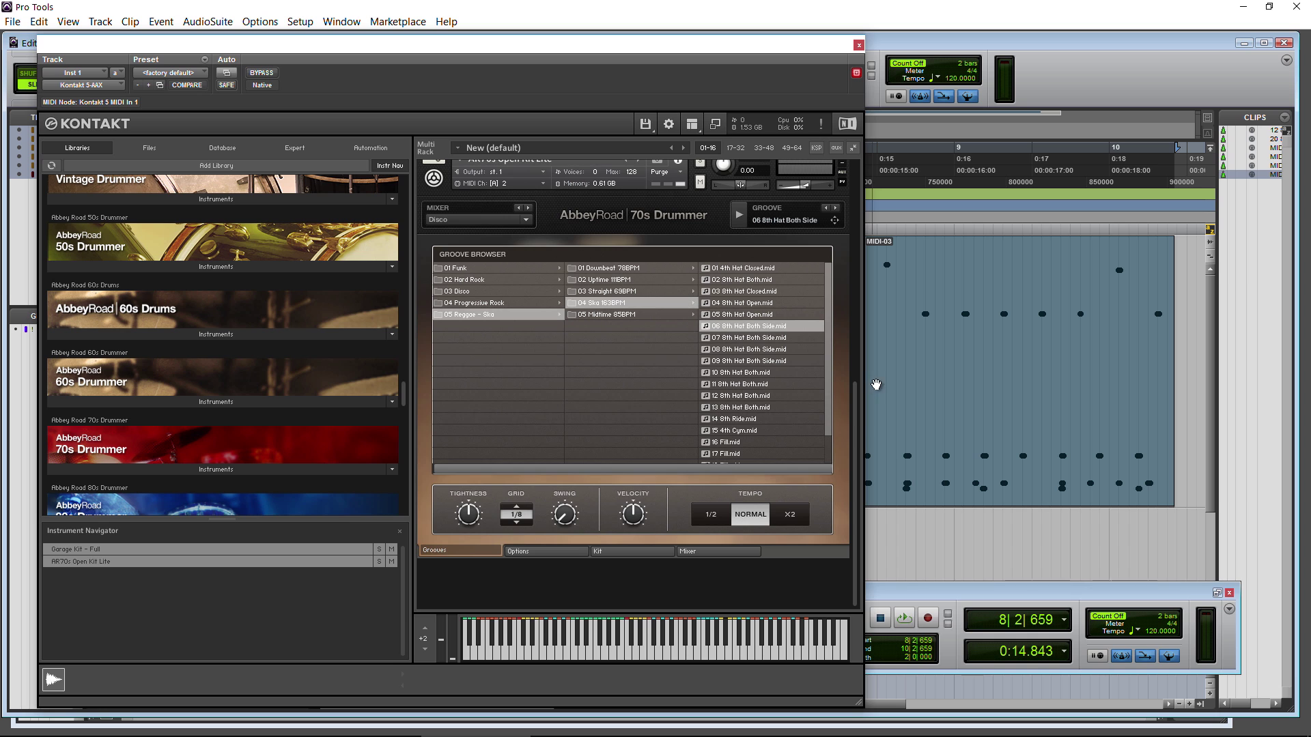
drag(858, 435, 856, 353)
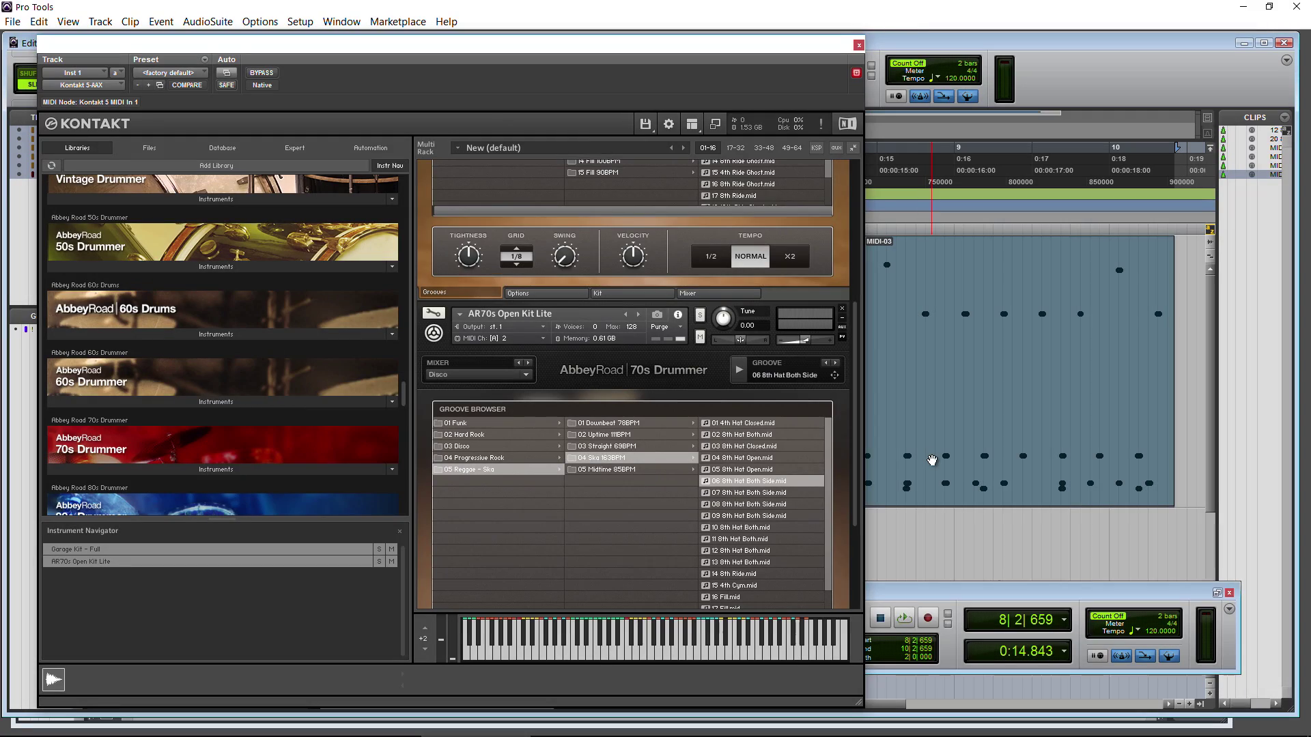
key(space)
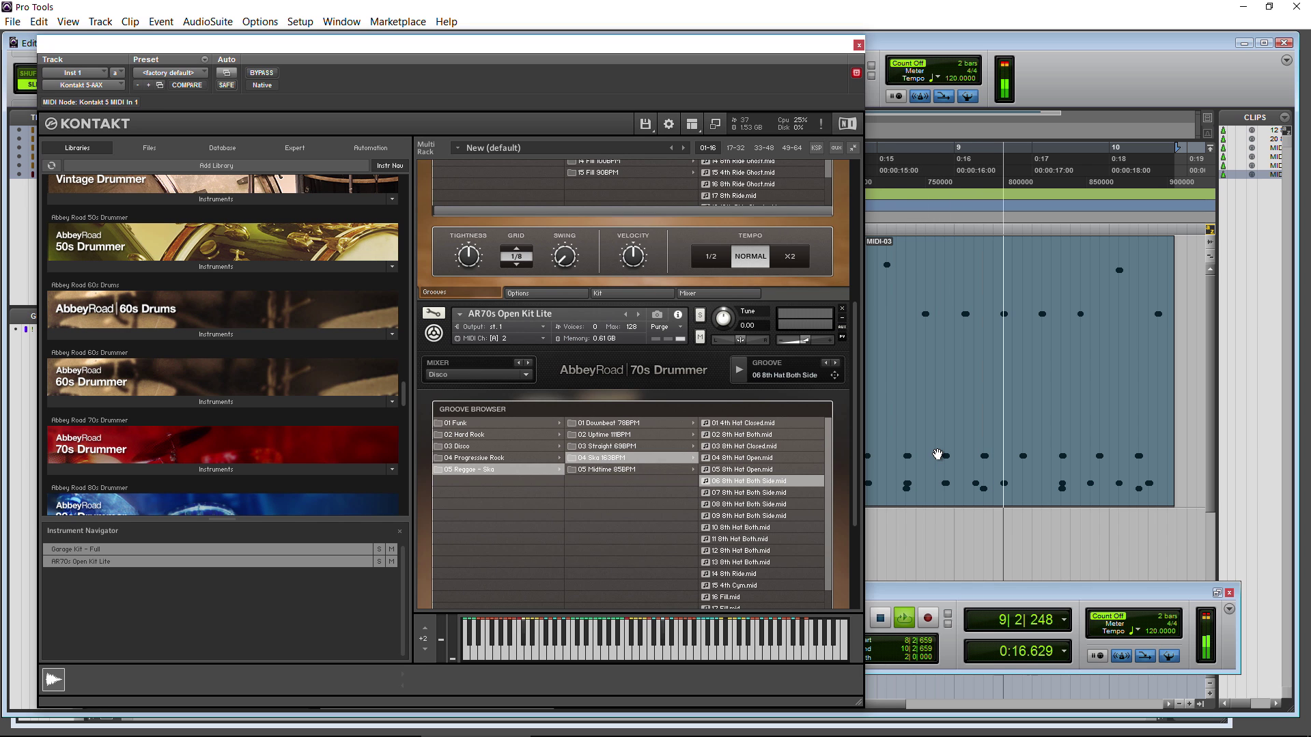
key(space)
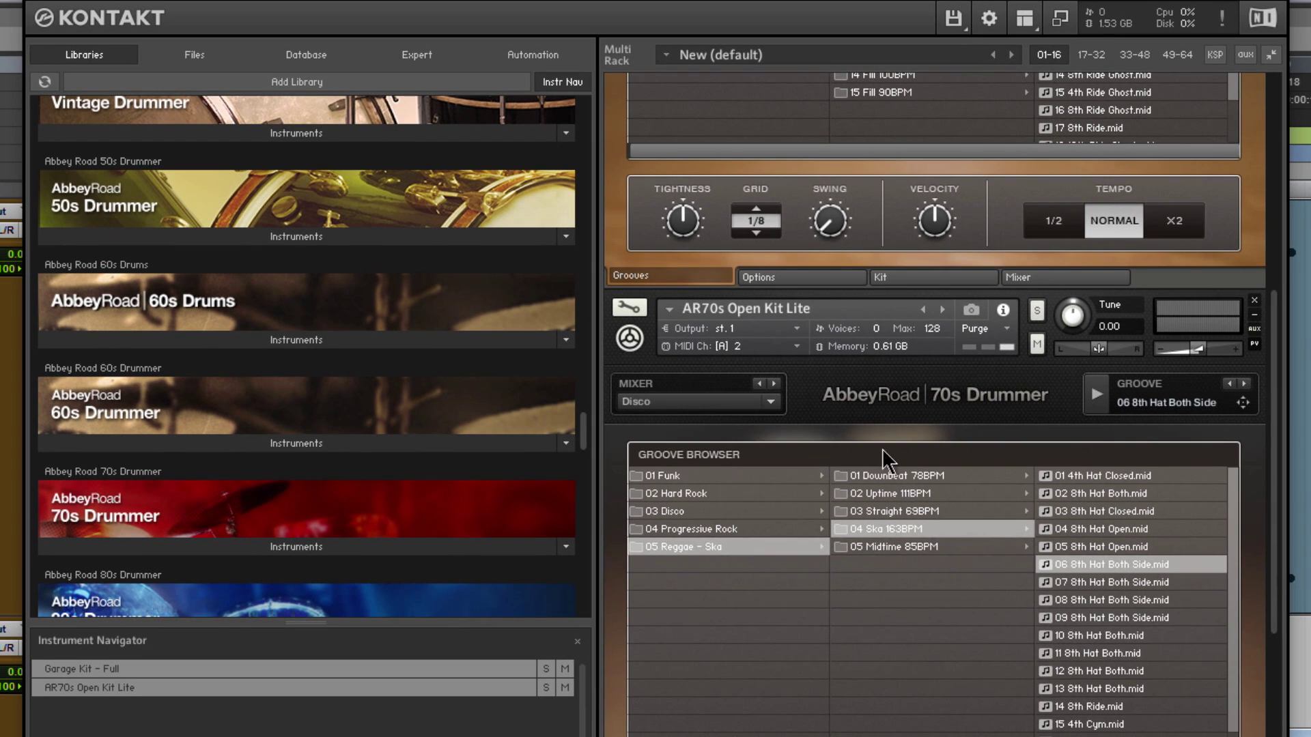
- Select the 01, 02, 13, 01, 06, then 11 16th Hat Both Multi variations in 02 Groove 90BPM
scroll(834, 537, up, 6)
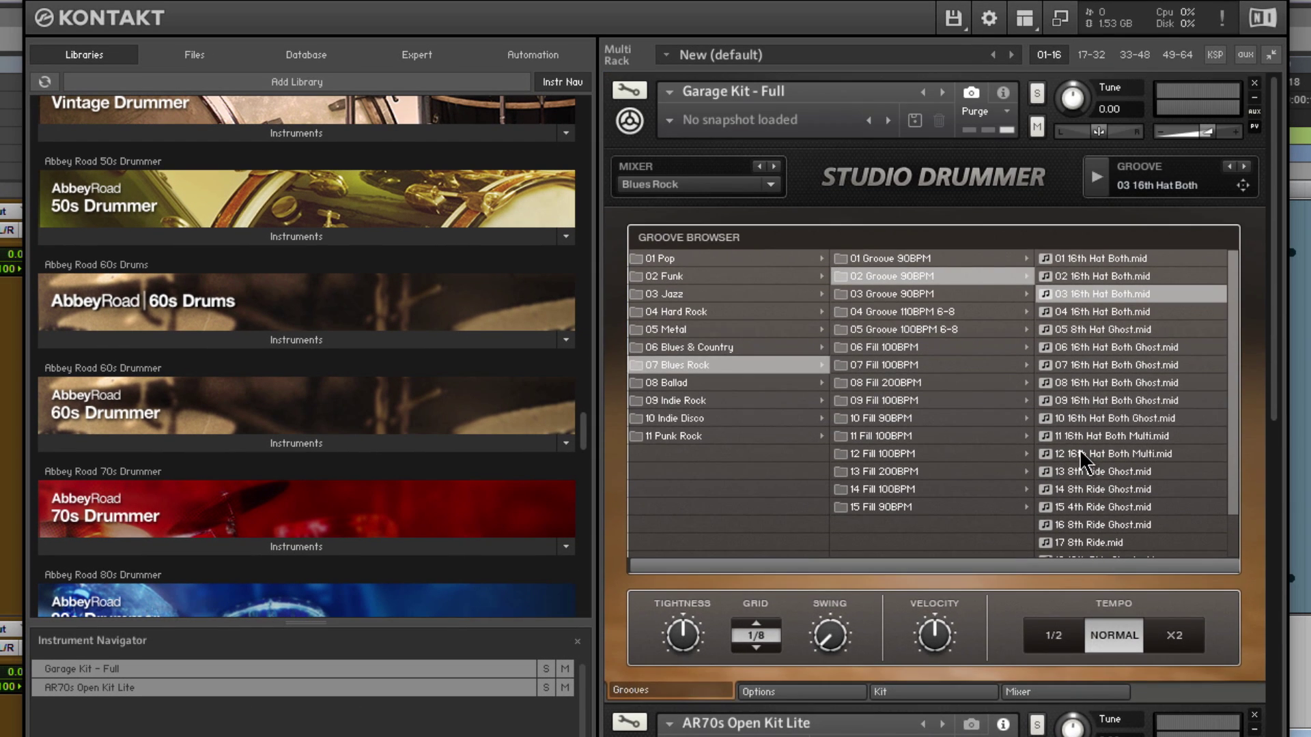
click(1075, 259)
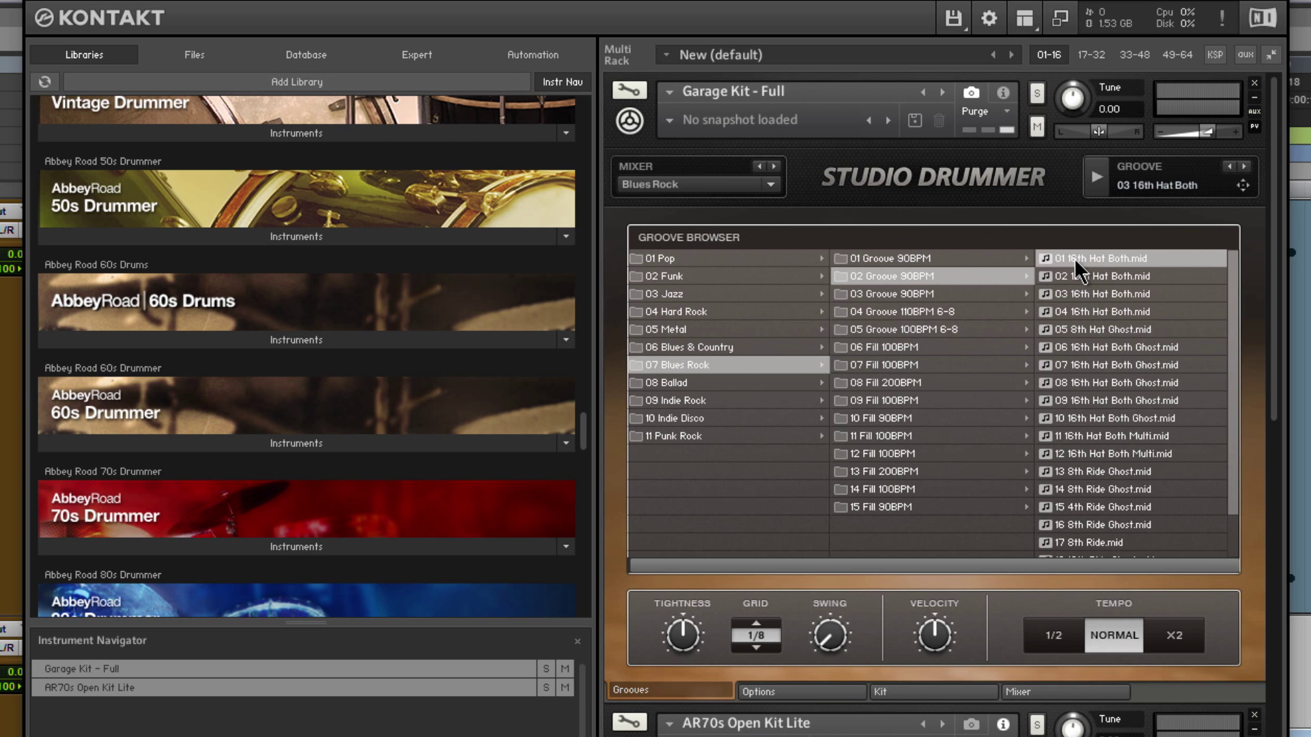
click(1112, 280)
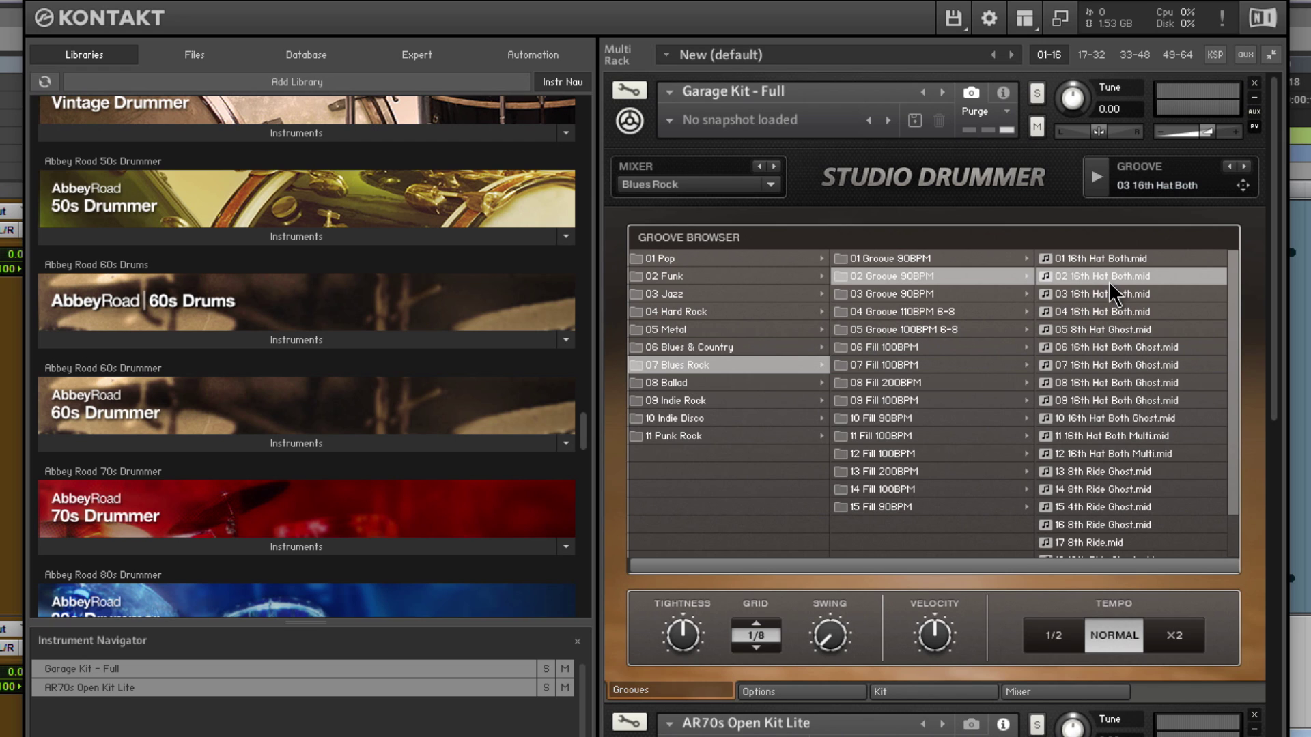
click(1071, 475)
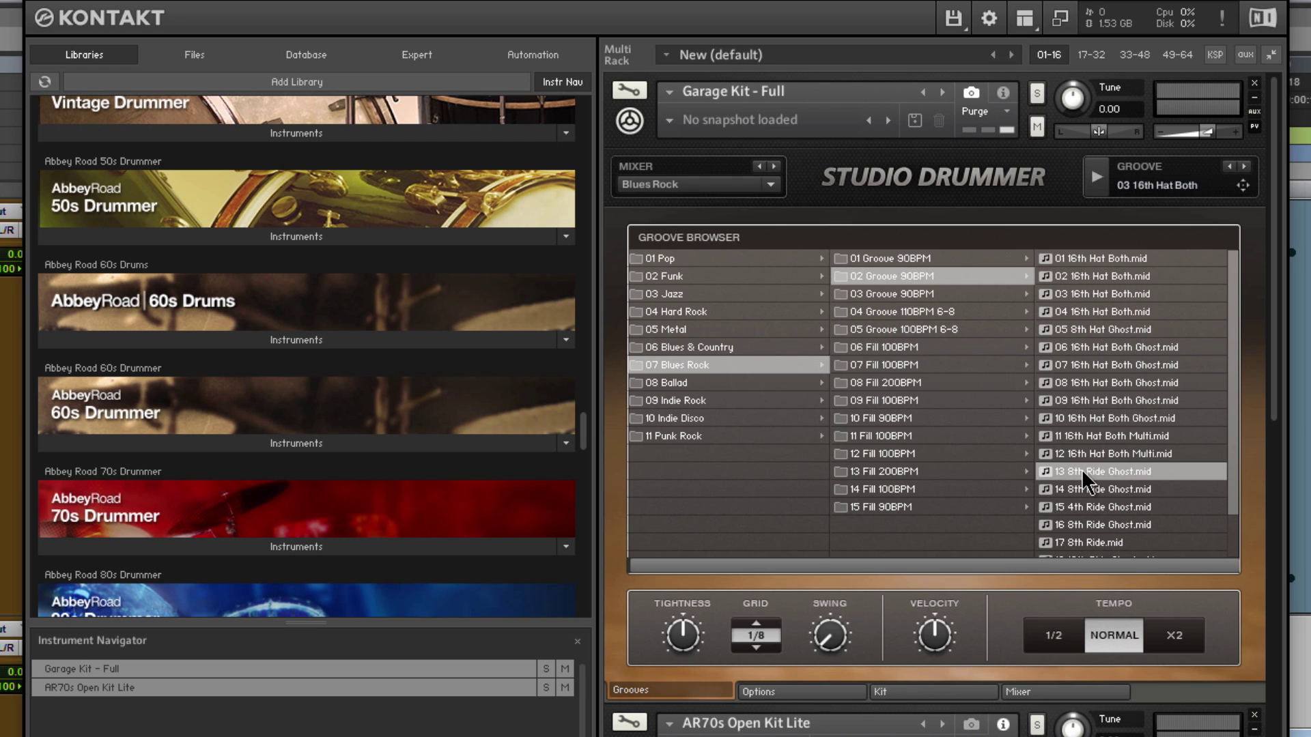
click(1120, 261)
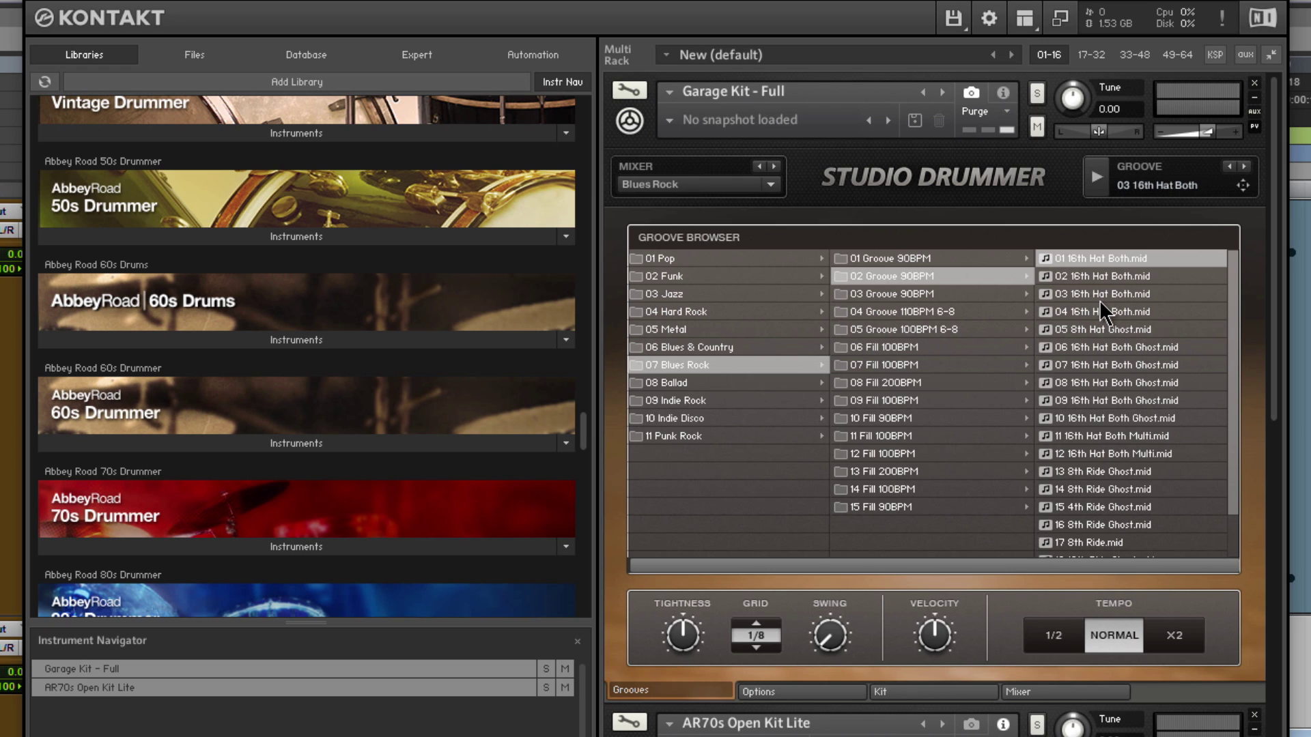
click(1106, 348)
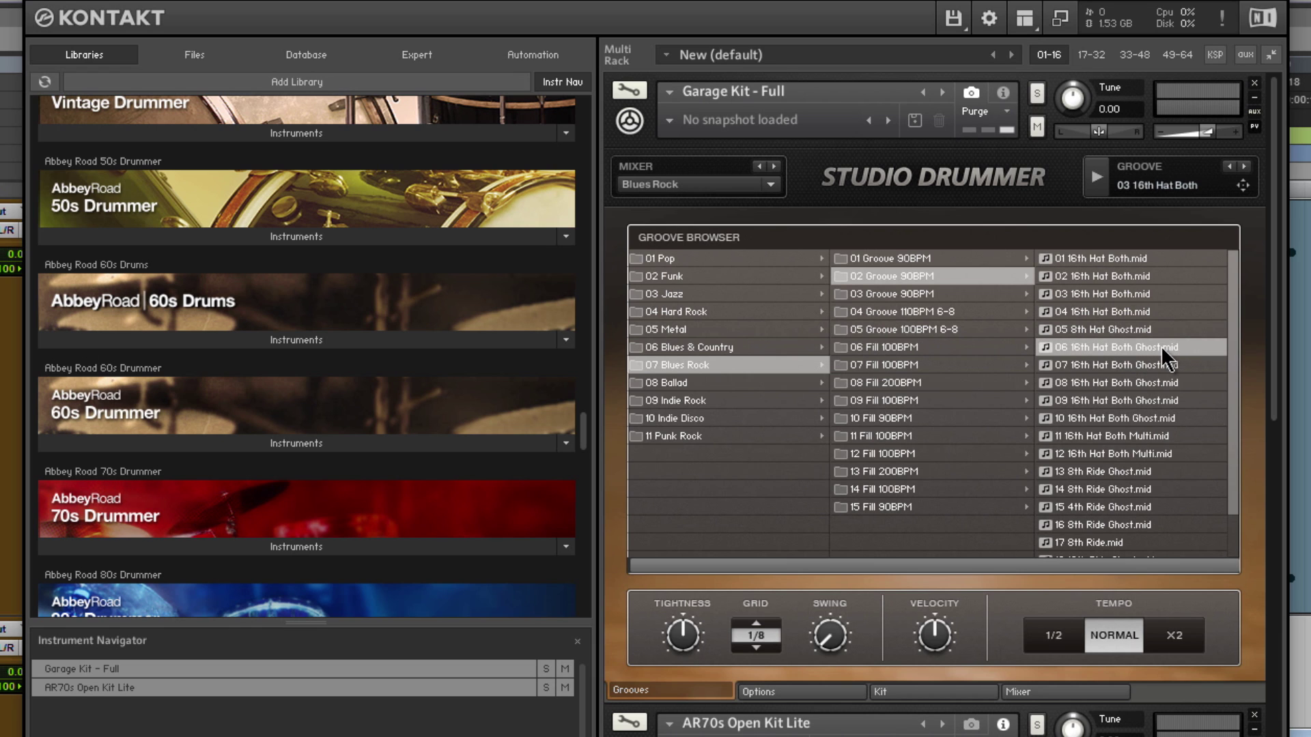
scroll(1102, 430, down, 1)
click(1117, 418)
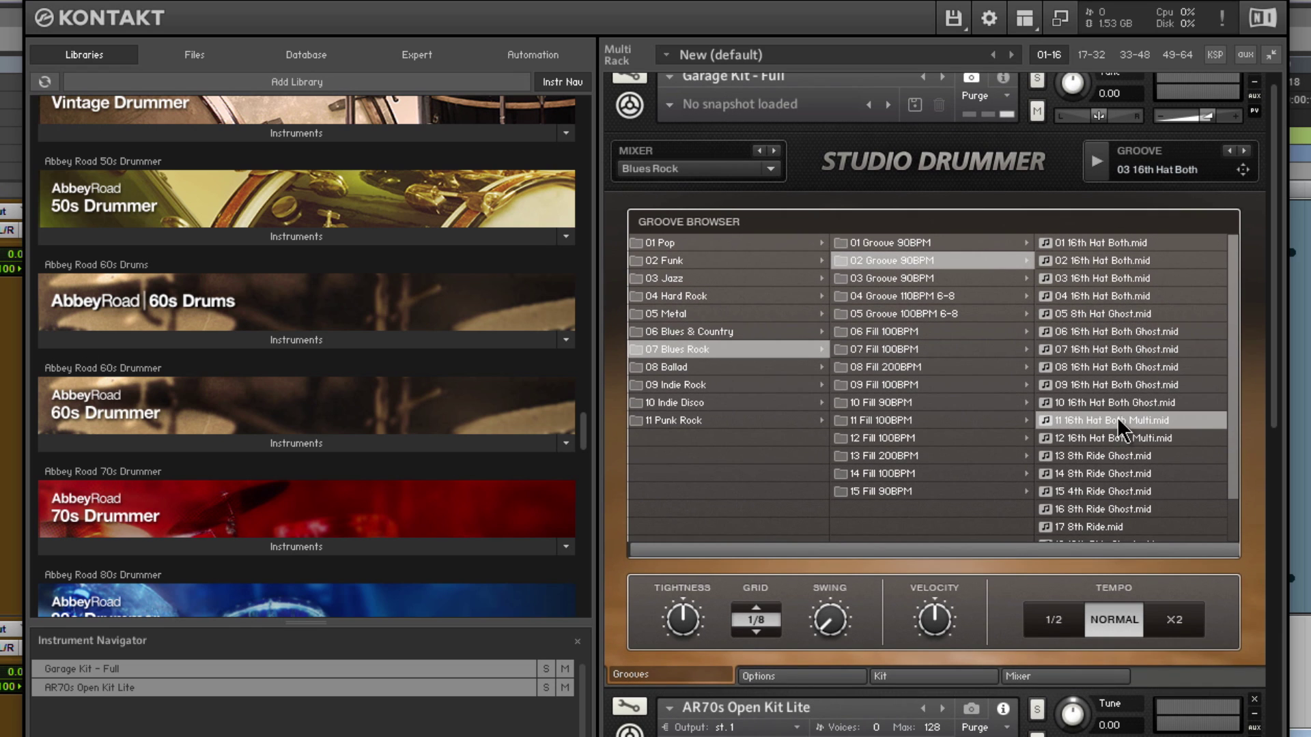
drag(1232, 375, 1225, 424)
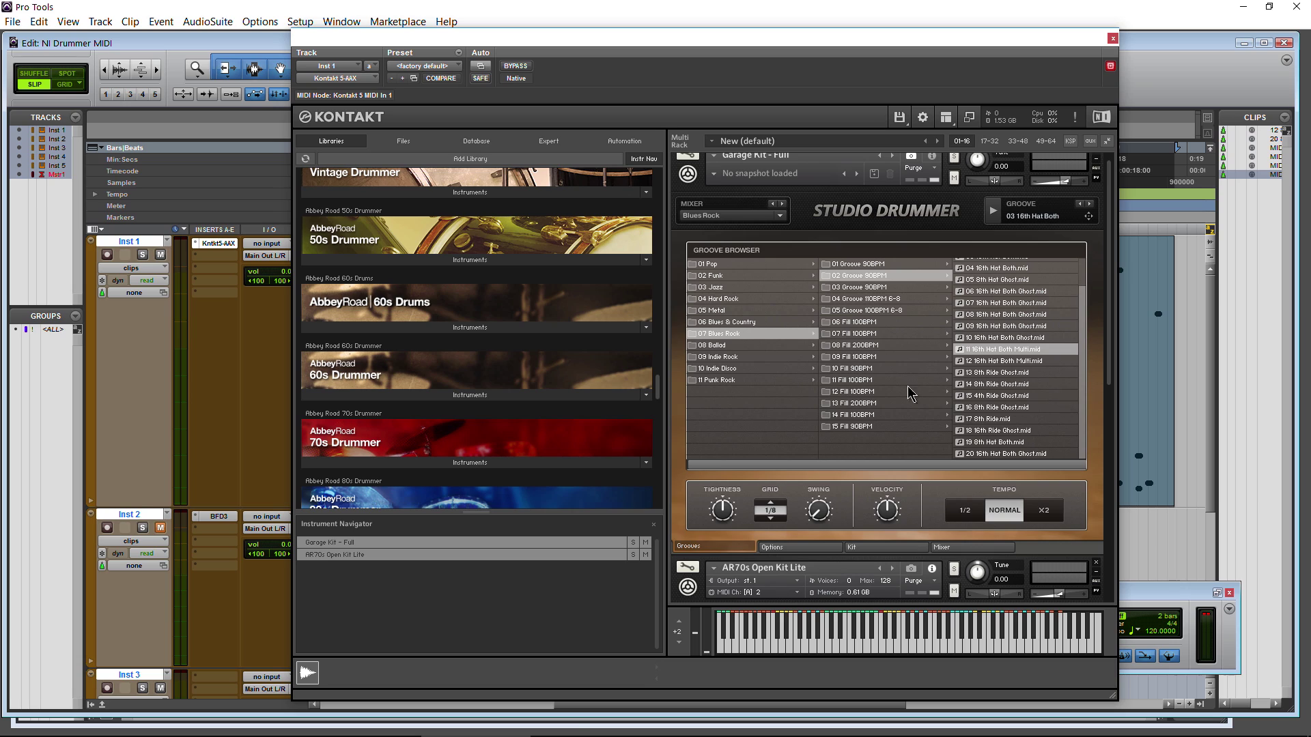
- Scroll the Studio Drummer manual to Available Grooves and Groove Controls on pages 26–27
click(130, 723)
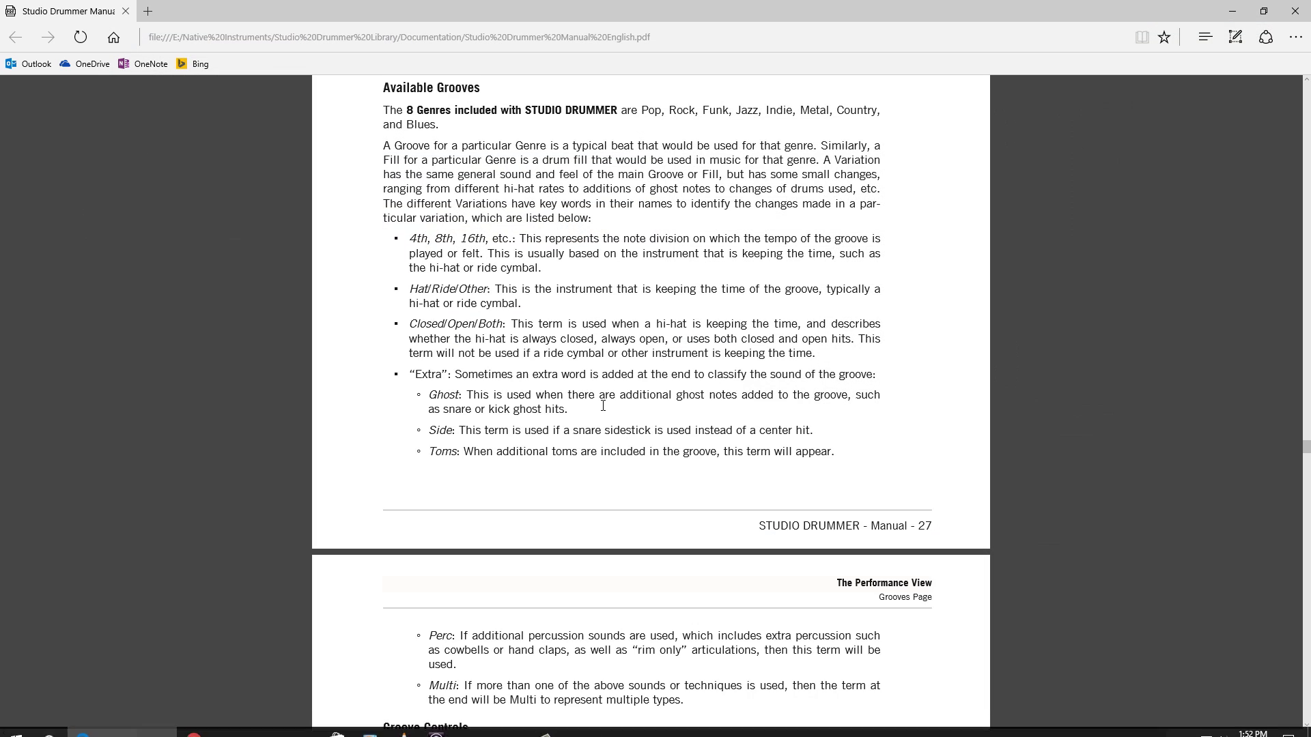
scroll(494, 256, up, 3)
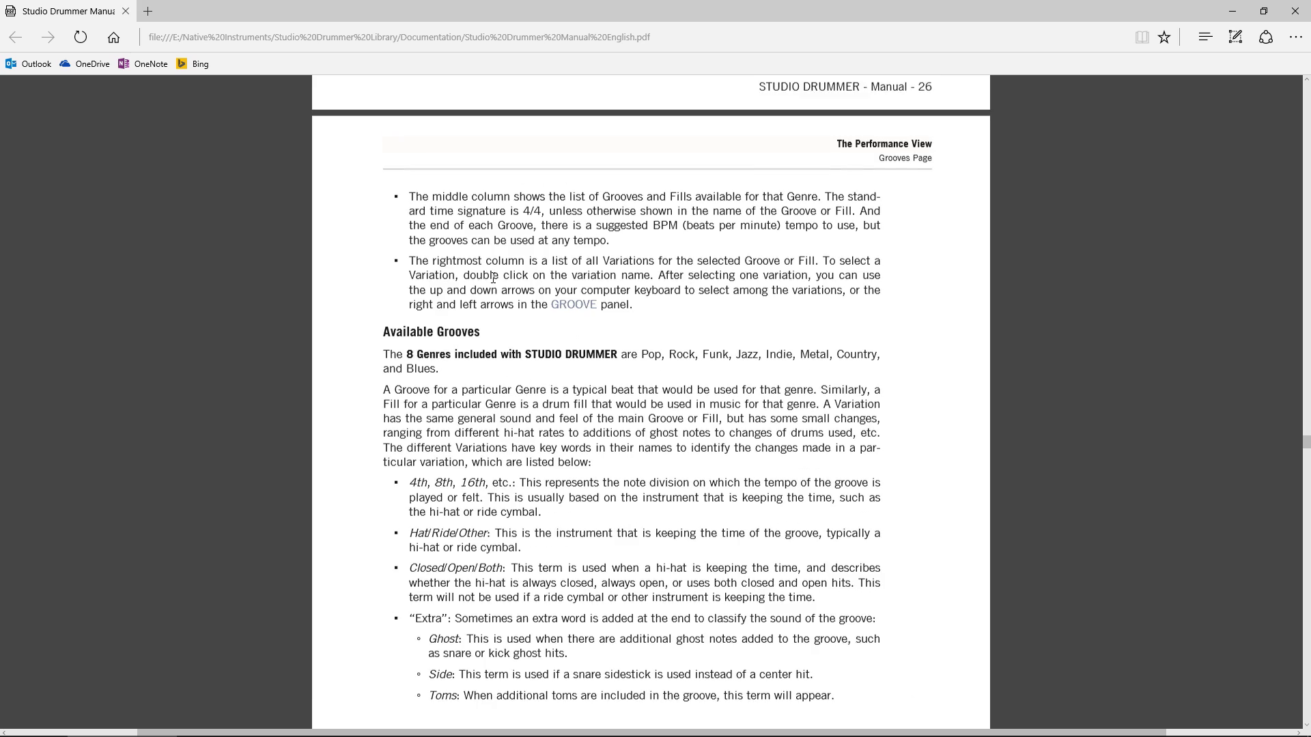
scroll(492, 164, down, 3)
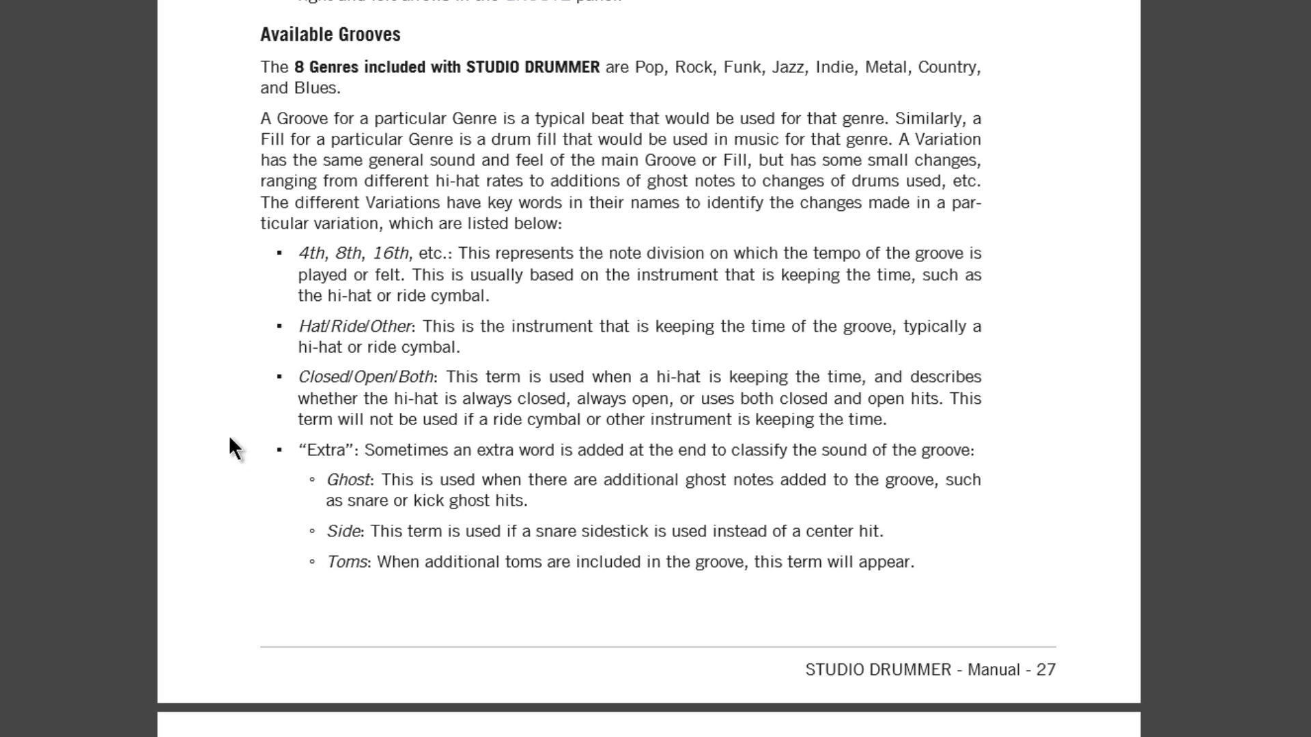
scroll(237, 416, down, 10)
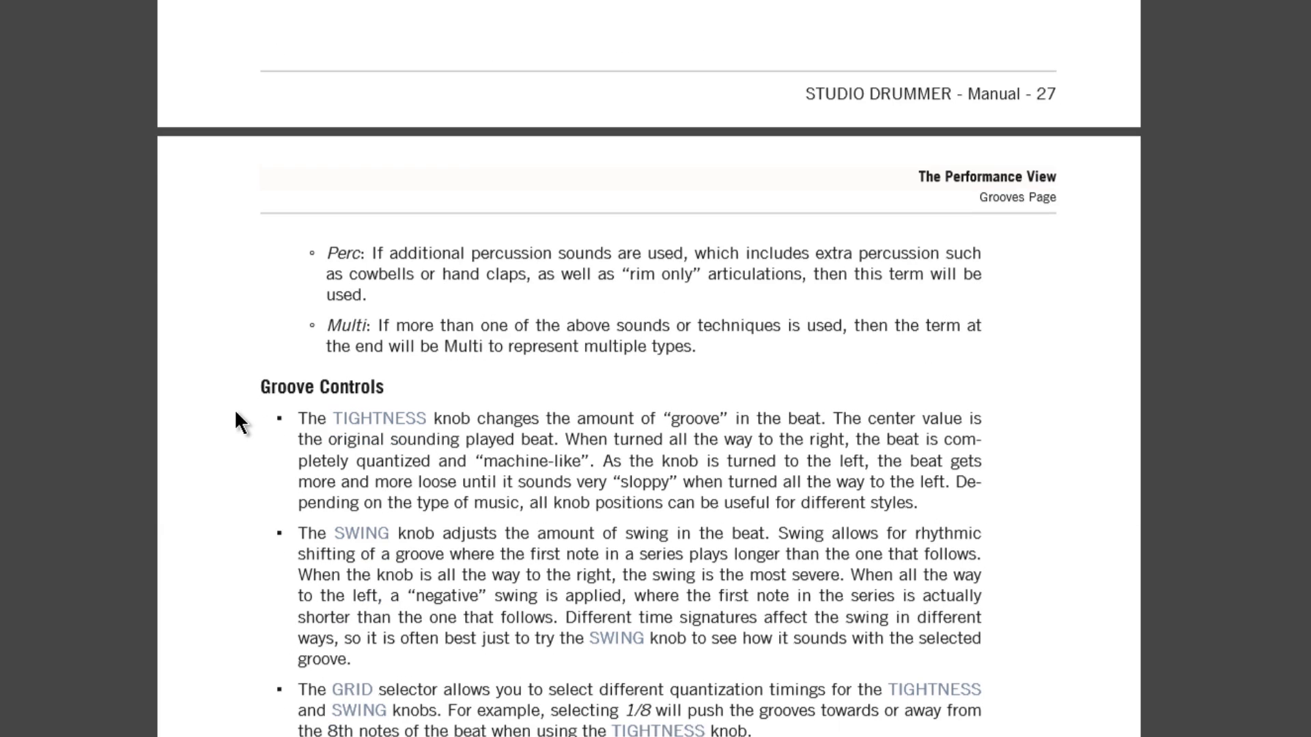
scroll(237, 418, up, 3)
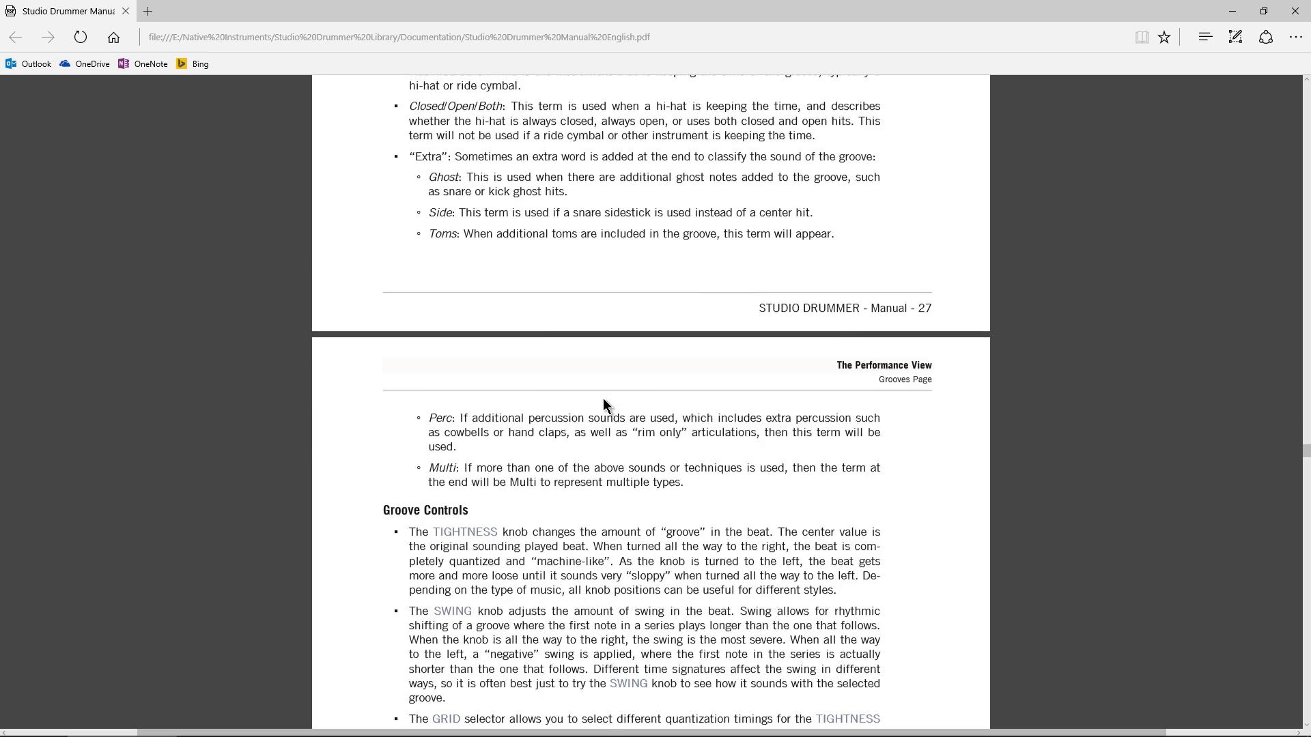
scroll(581, 286, up, 2)
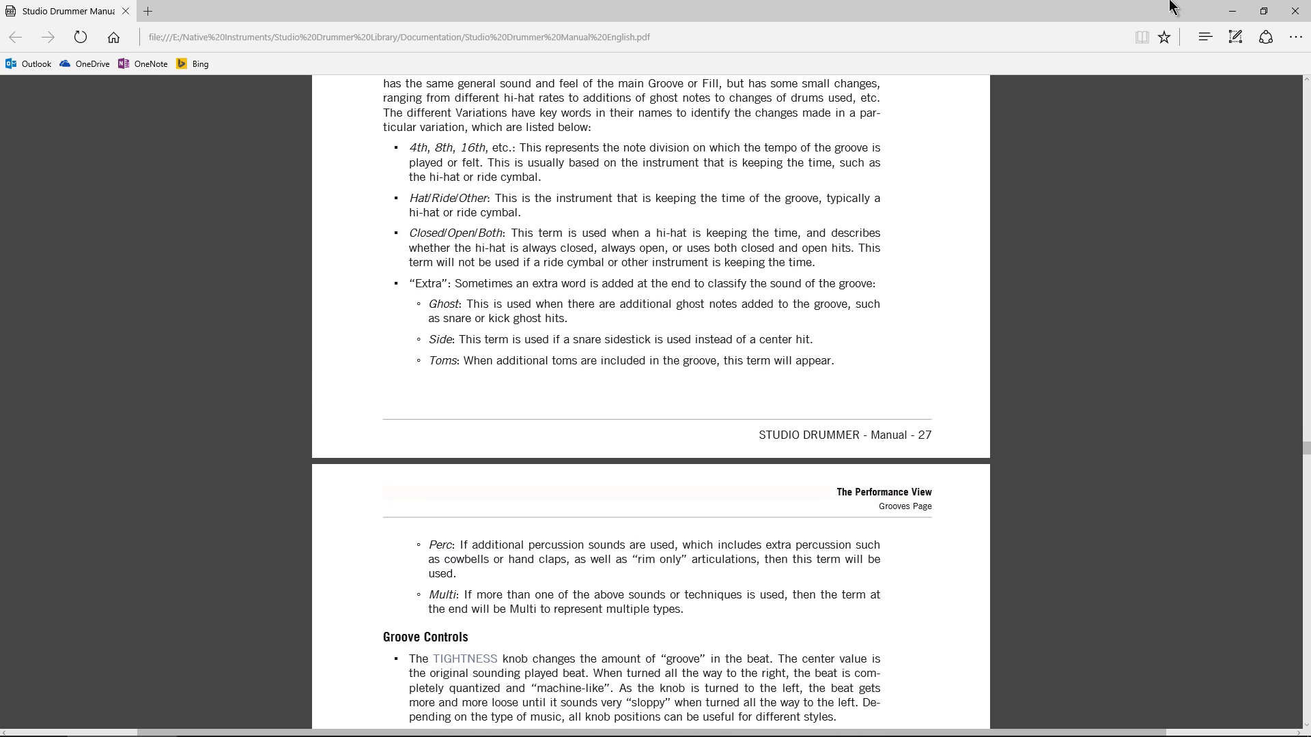
- Minimize Edge and open Libraries (E:) > Native Instruments in File Explorer
click(1233, 12)
click(321, 721)
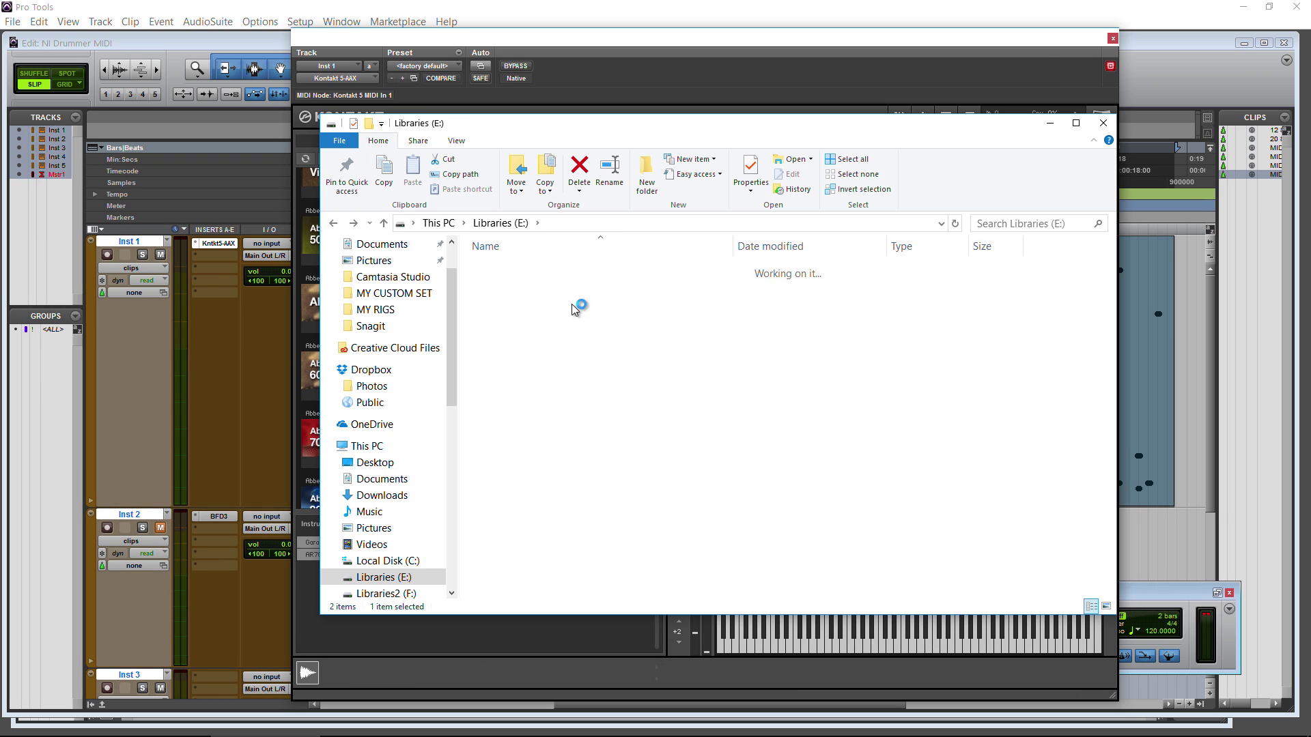
key(Return)
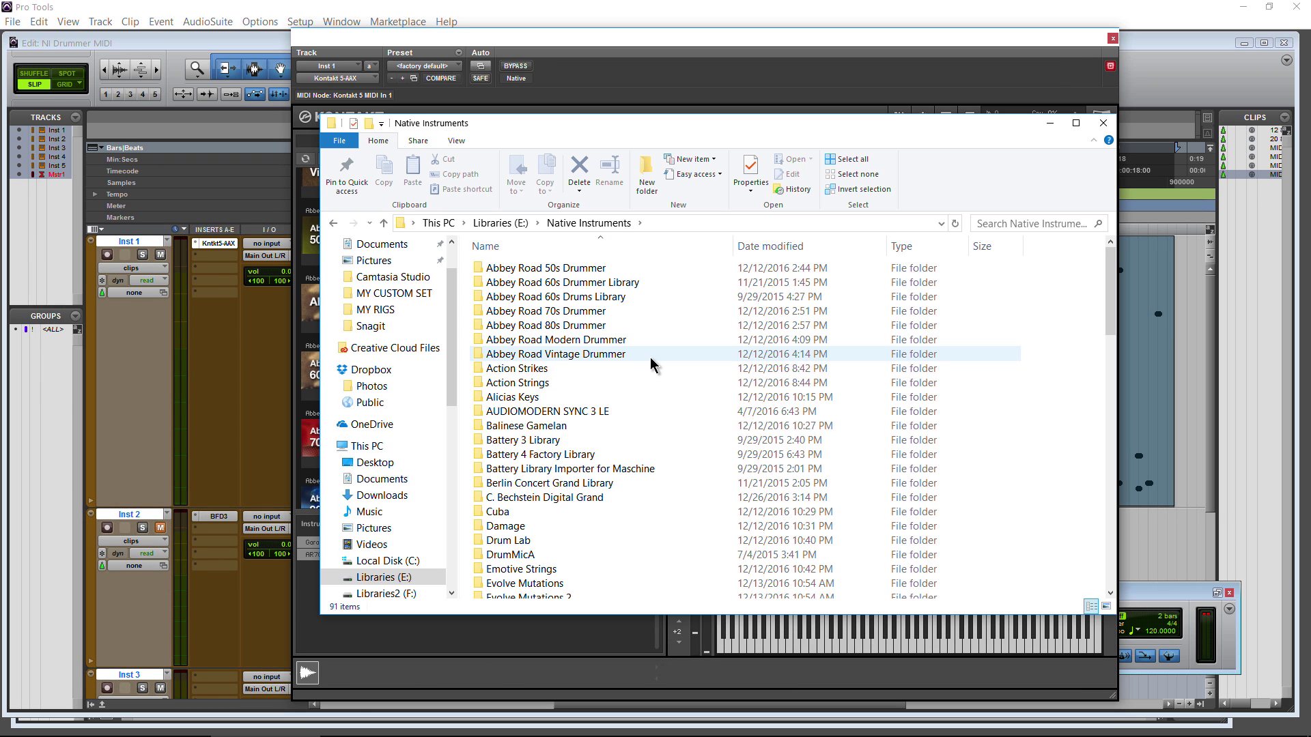
click(606, 354)
scroll(607, 355, down, 8)
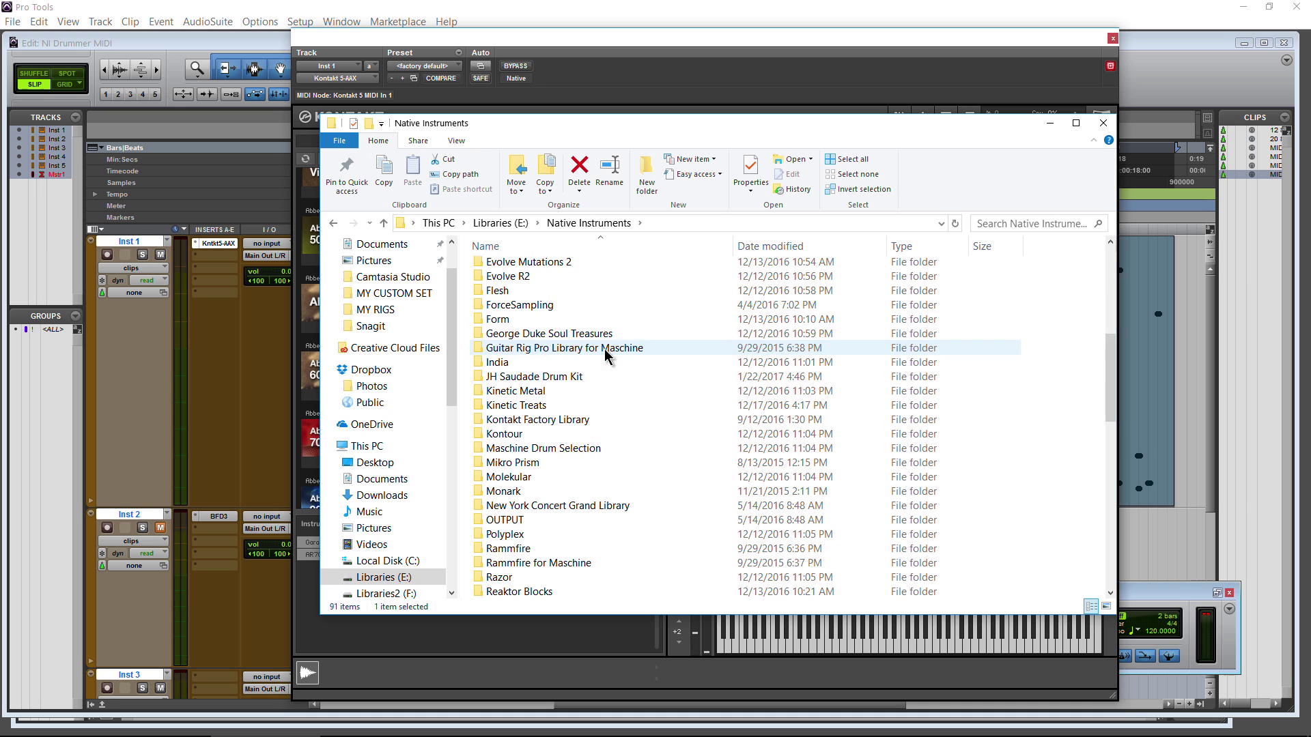
scroll(607, 353, down, 13)
scroll(594, 369, up, 3)
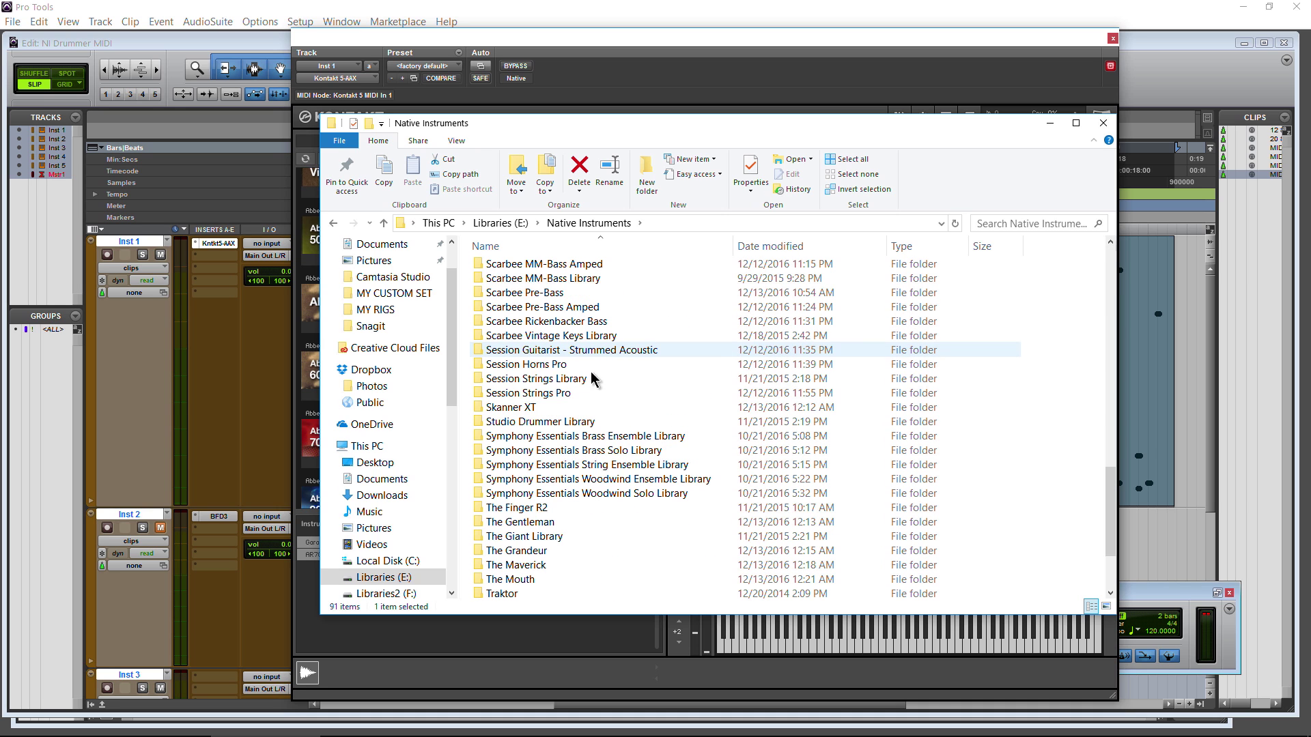
- Look inside Studio Drummer Library > Documentation, then return to the Native Instruments folder
double_click(565, 422)
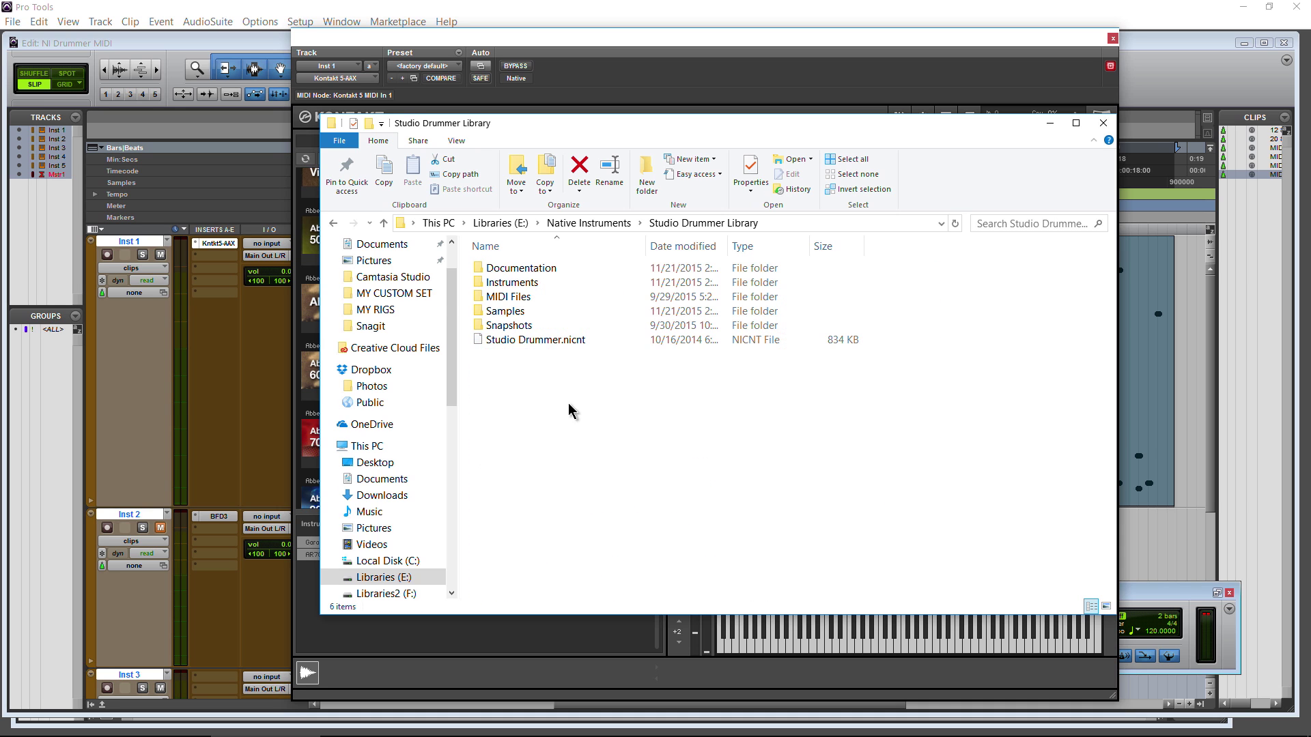
double_click(526, 271)
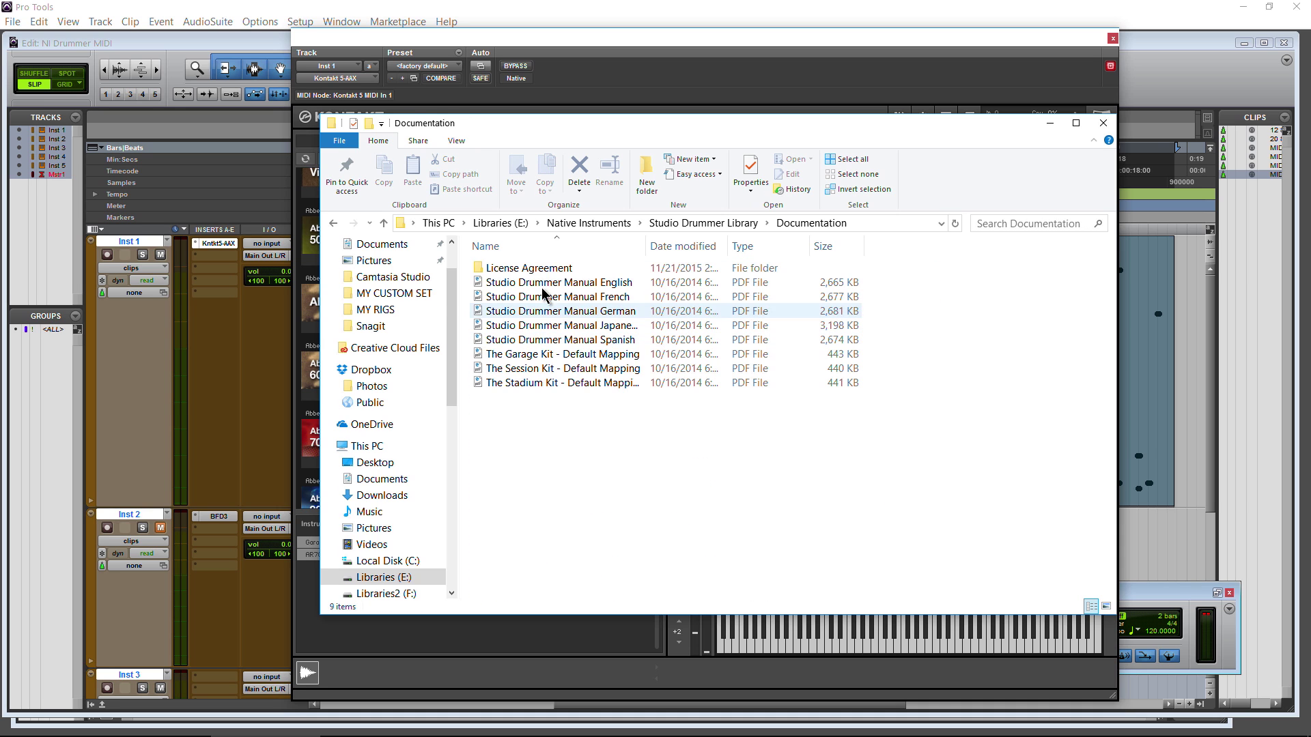
click(334, 224)
click(334, 225)
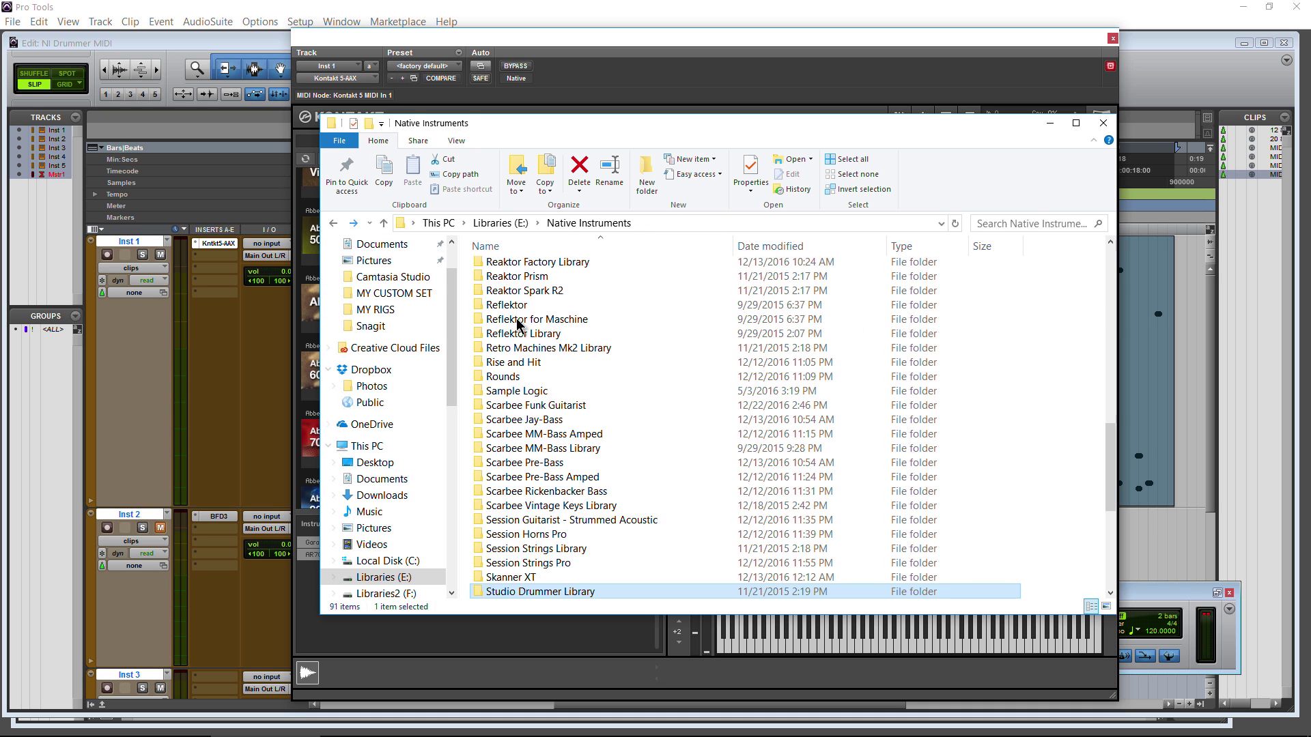
scroll(559, 559, down, 1)
scroll(571, 555, up, 20)
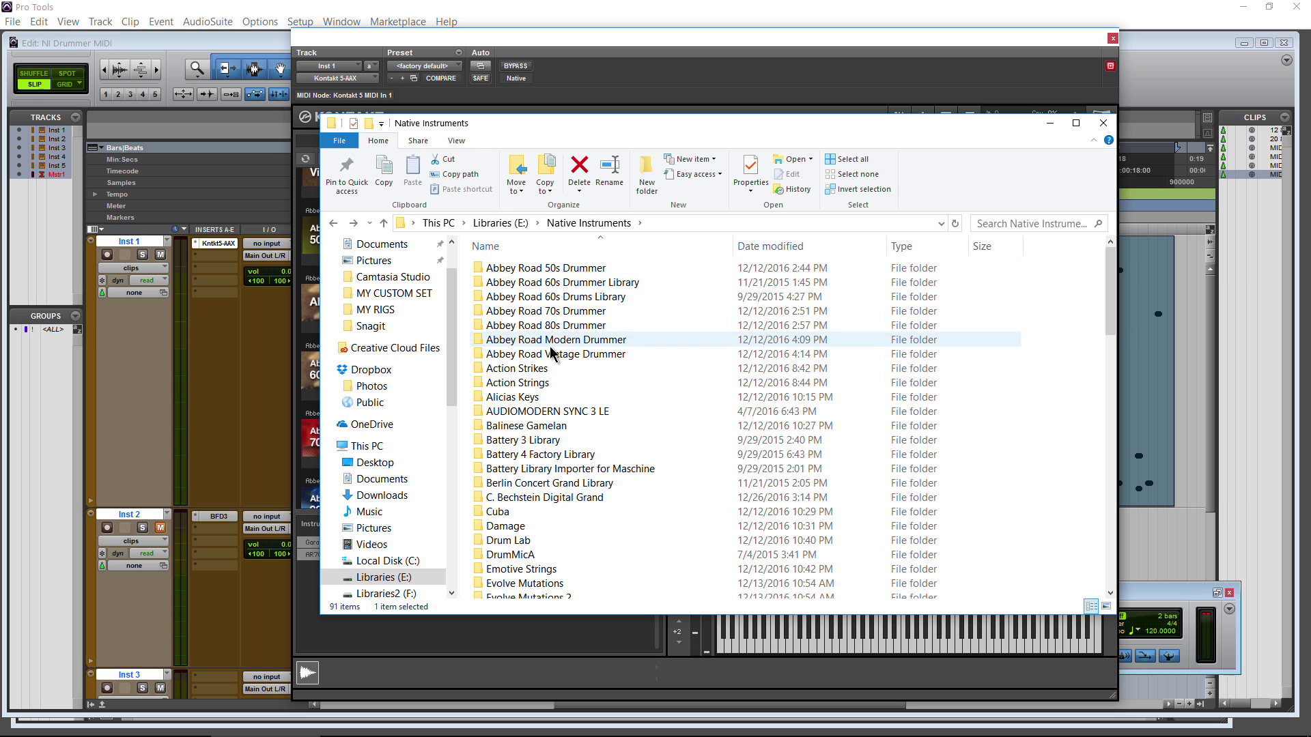
- Open the Abbey Road Modern Drummer folder and move the Explorer window aside
double_click(579, 340)
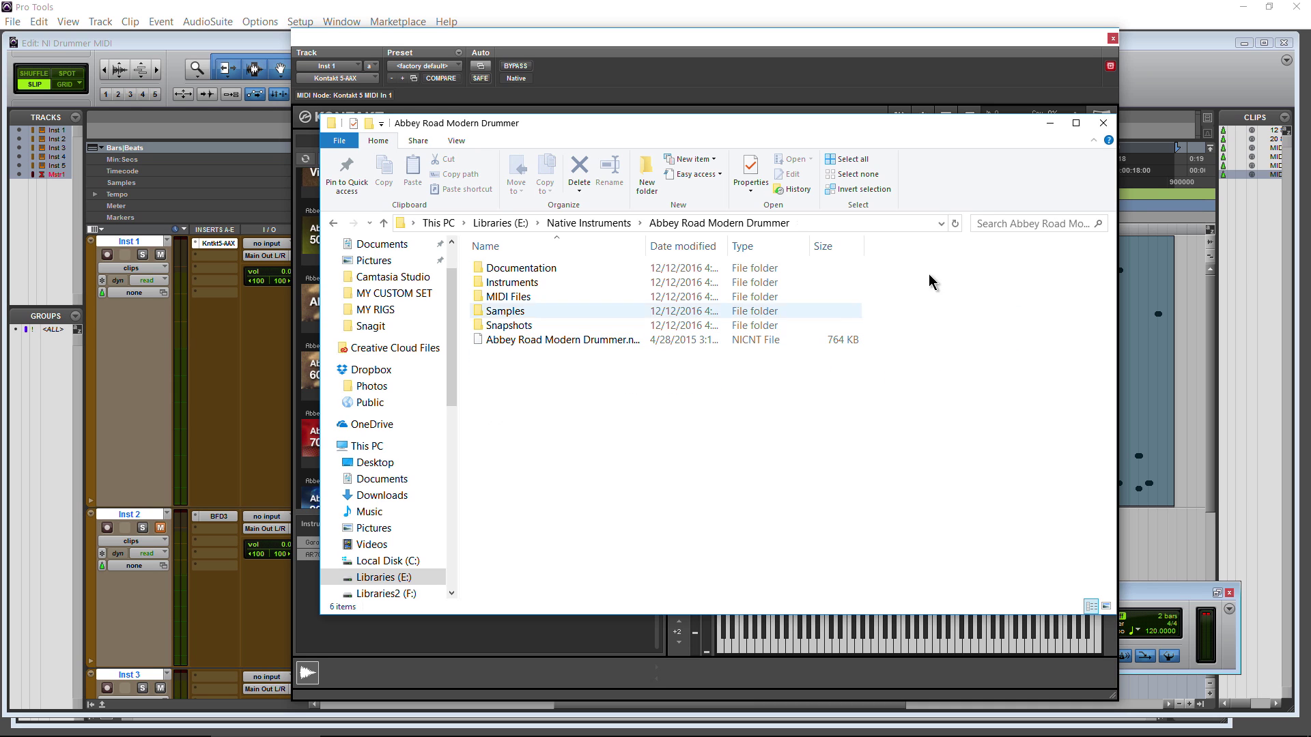
drag(945, 129, 670, 588)
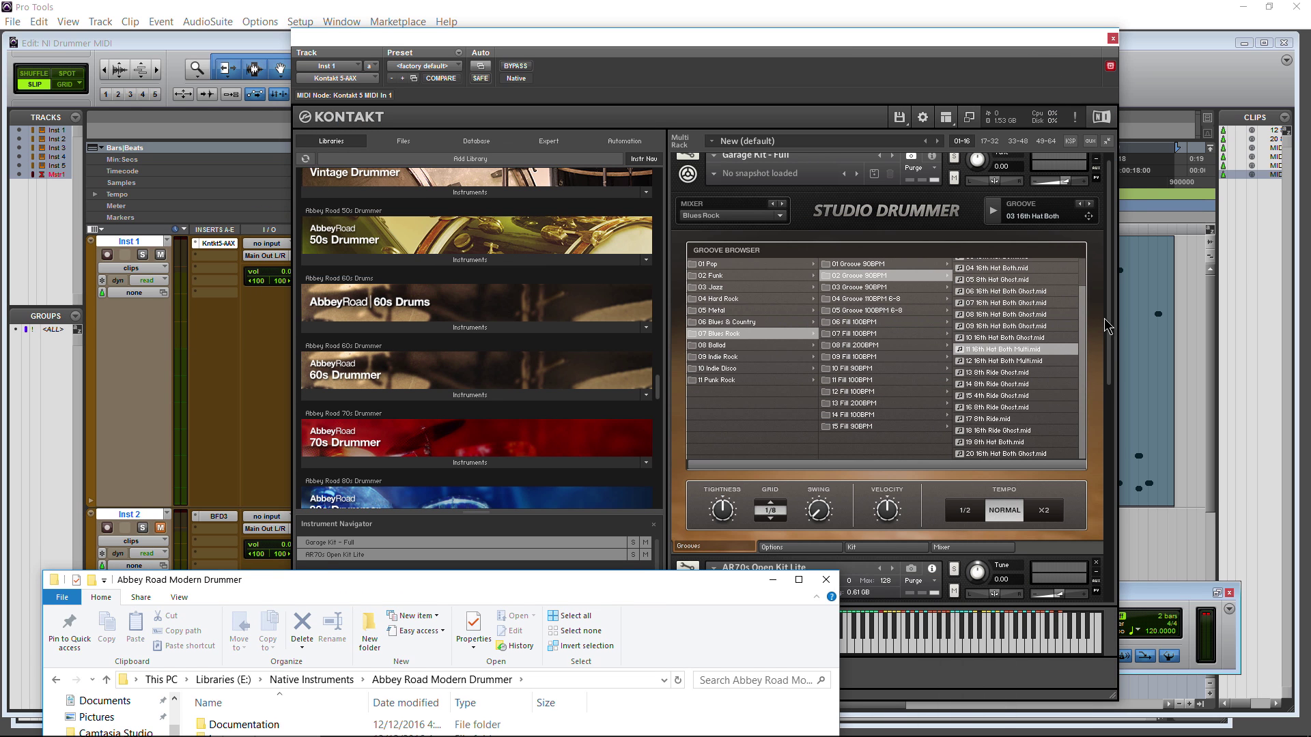
scroll(989, 399, down, 2)
scroll(990, 399, up, 2)
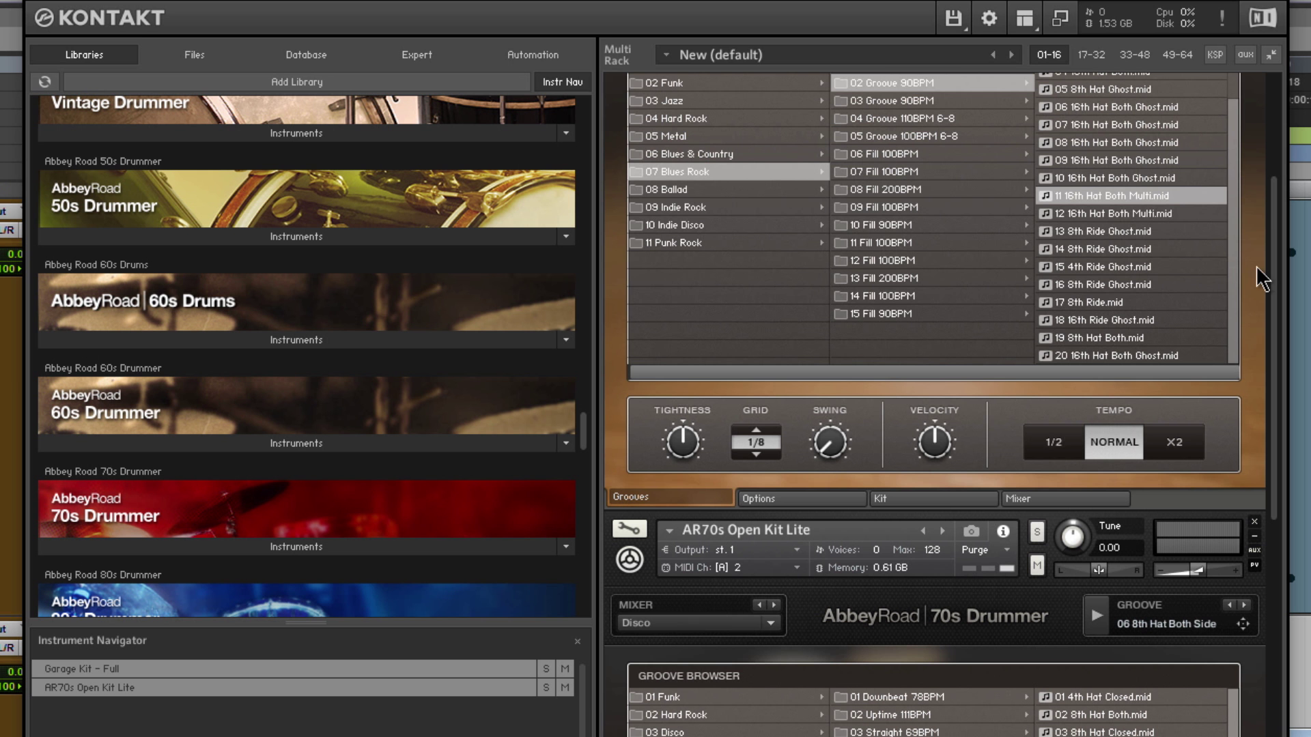
- Switch the Garage Kit panel to Options, then Kit view, and bring the folder back
drag(1106, 278, 1110, 385)
drag(1281, 419, 1281, 453)
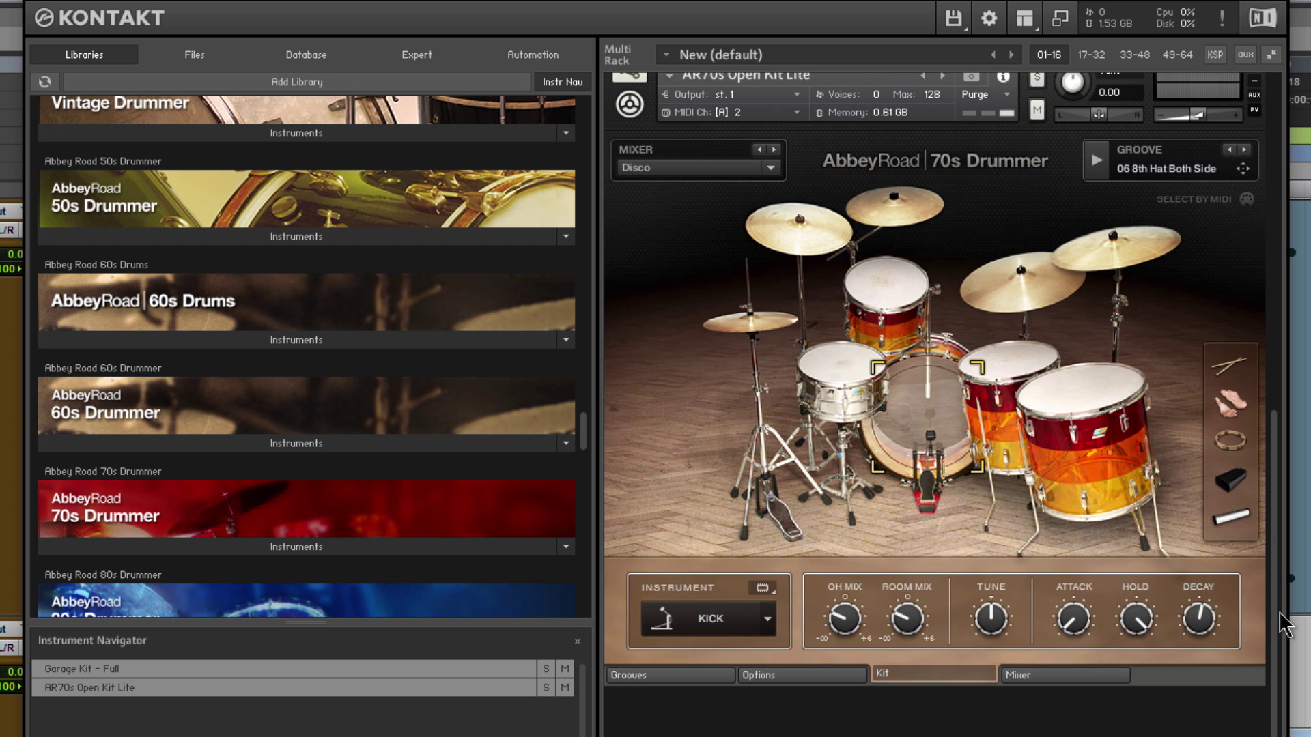
scroll(1126, 546, up, 5)
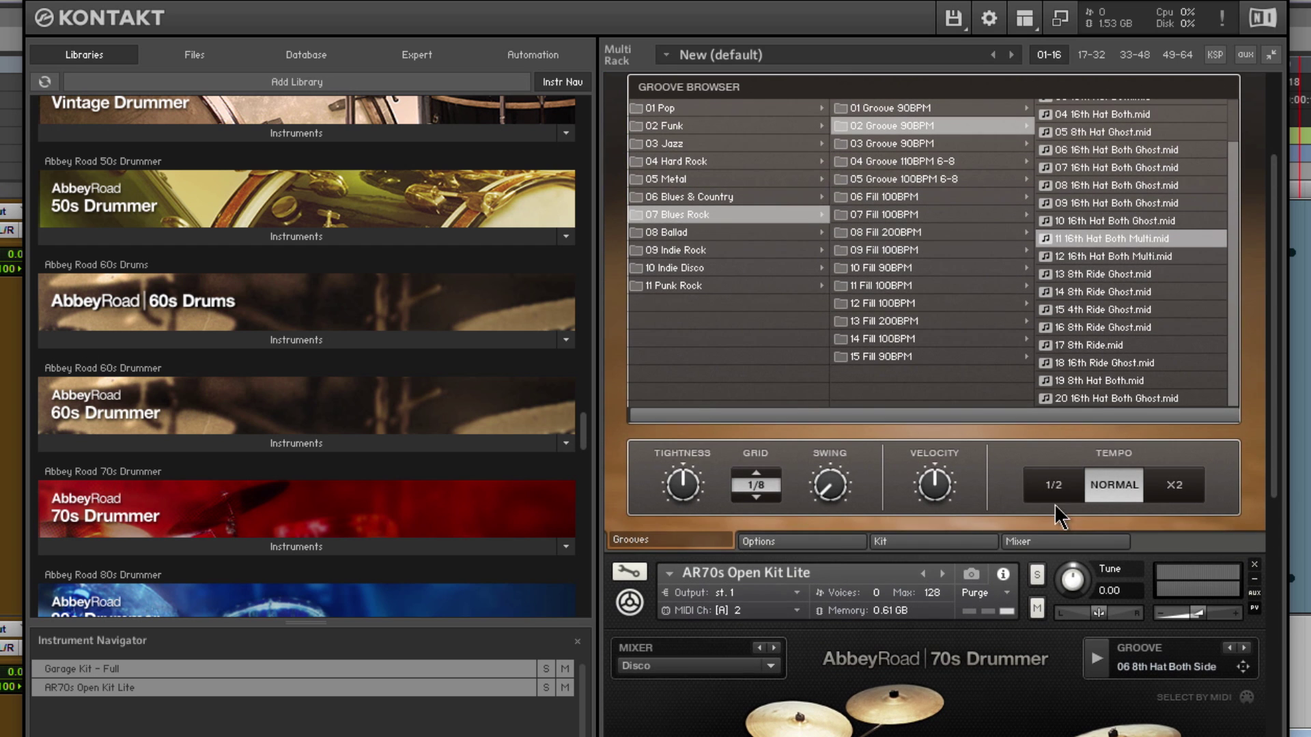
click(842, 543)
click(888, 542)
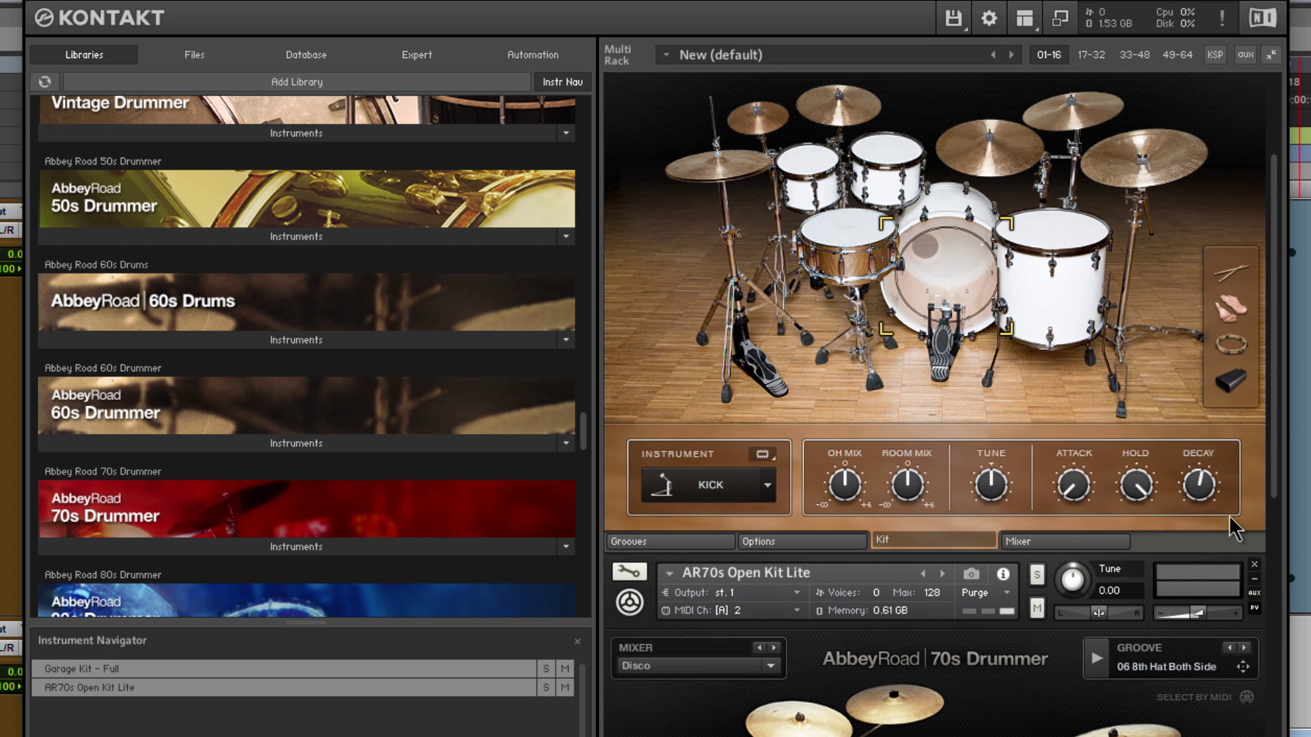
scroll(1256, 304, up, 3)
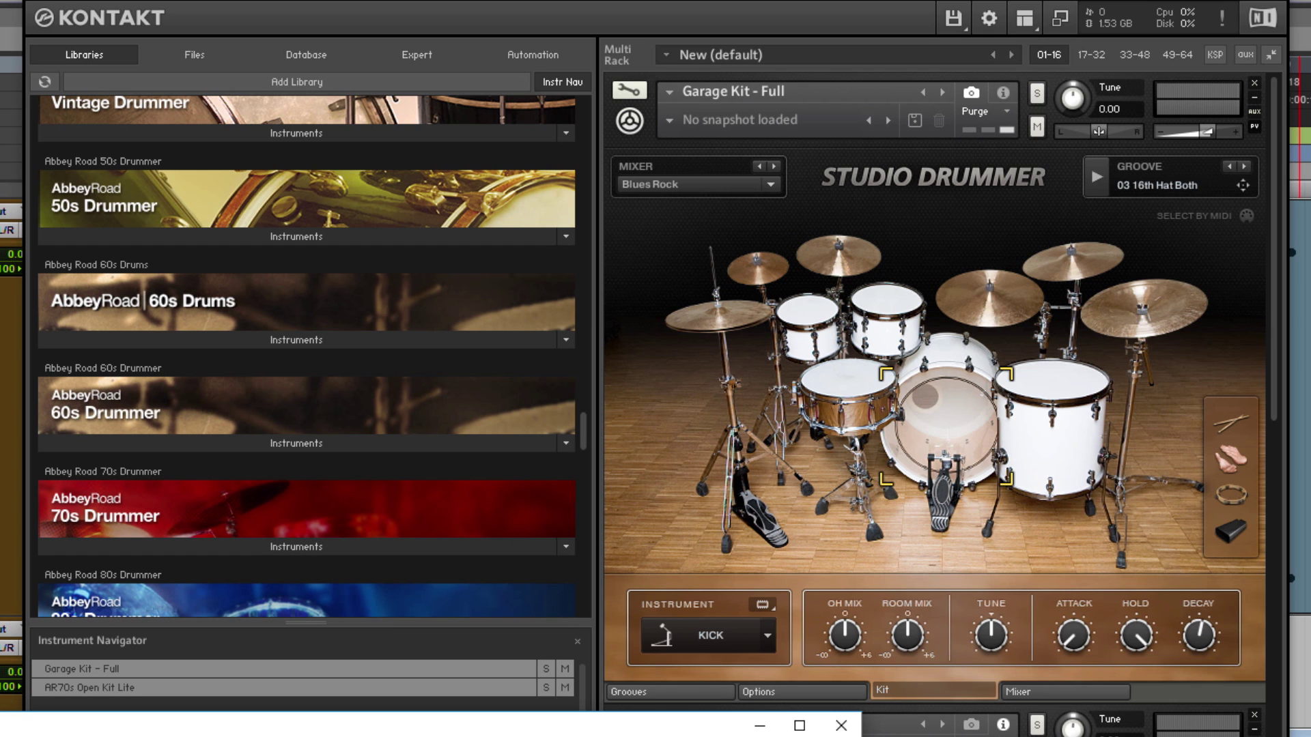
drag(335, 731, 657, 124)
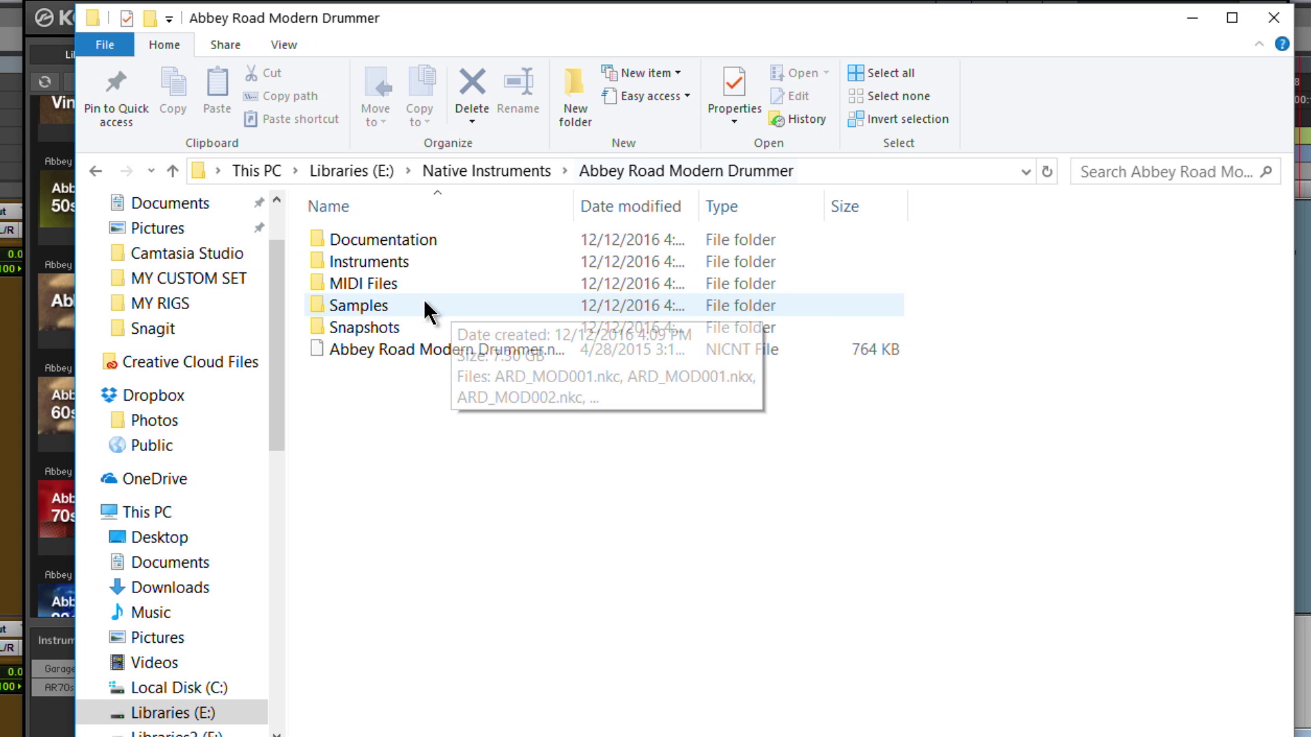
- Open MIDI Files > Sparkle Kit > 04 Nu Metal > 04 Headbang 88BPM and widen the Name column
click(482, 171)
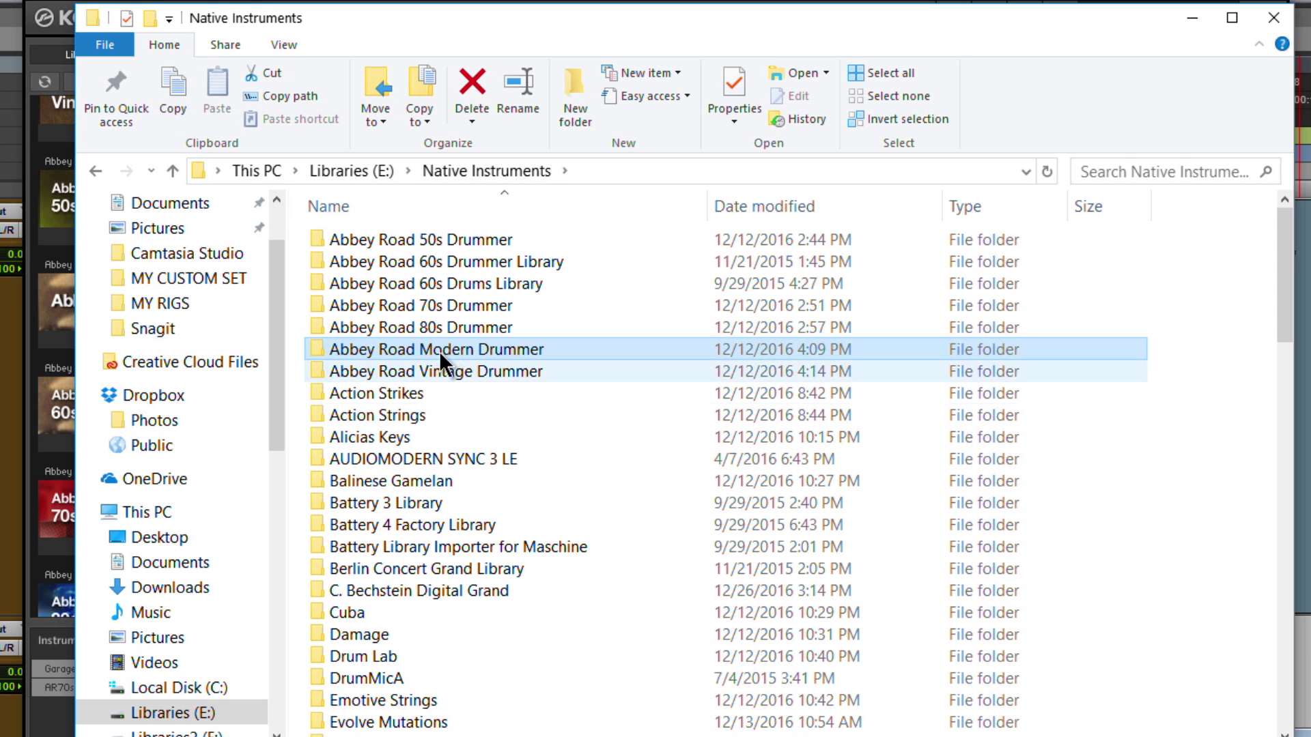
double_click(456, 351)
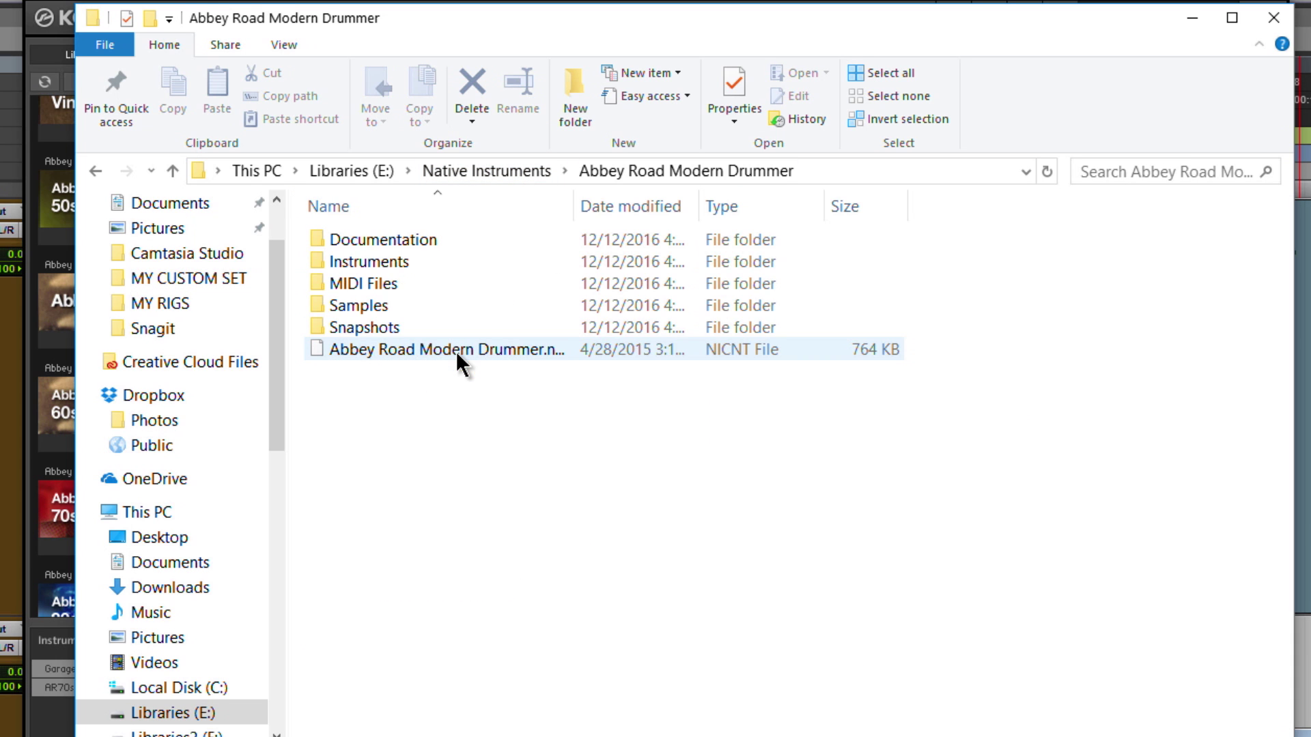
double_click(377, 284)
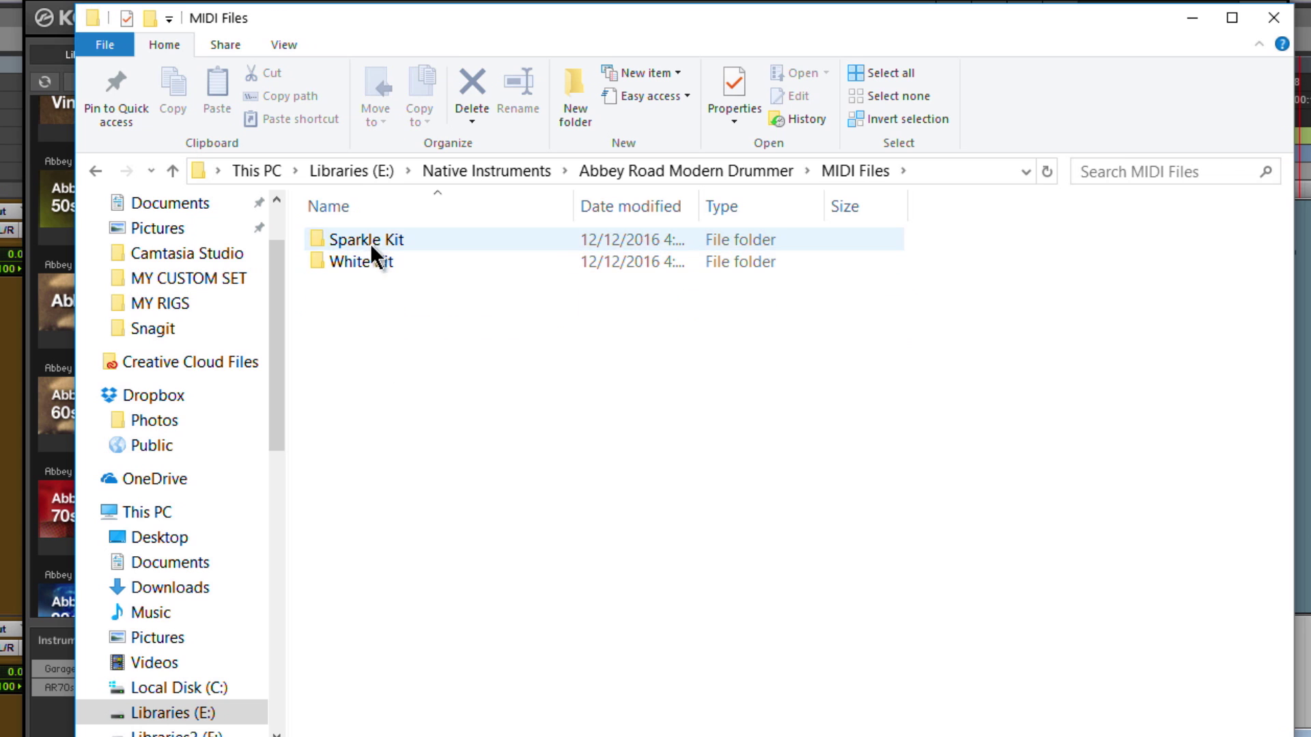
double_click(370, 239)
double_click(389, 305)
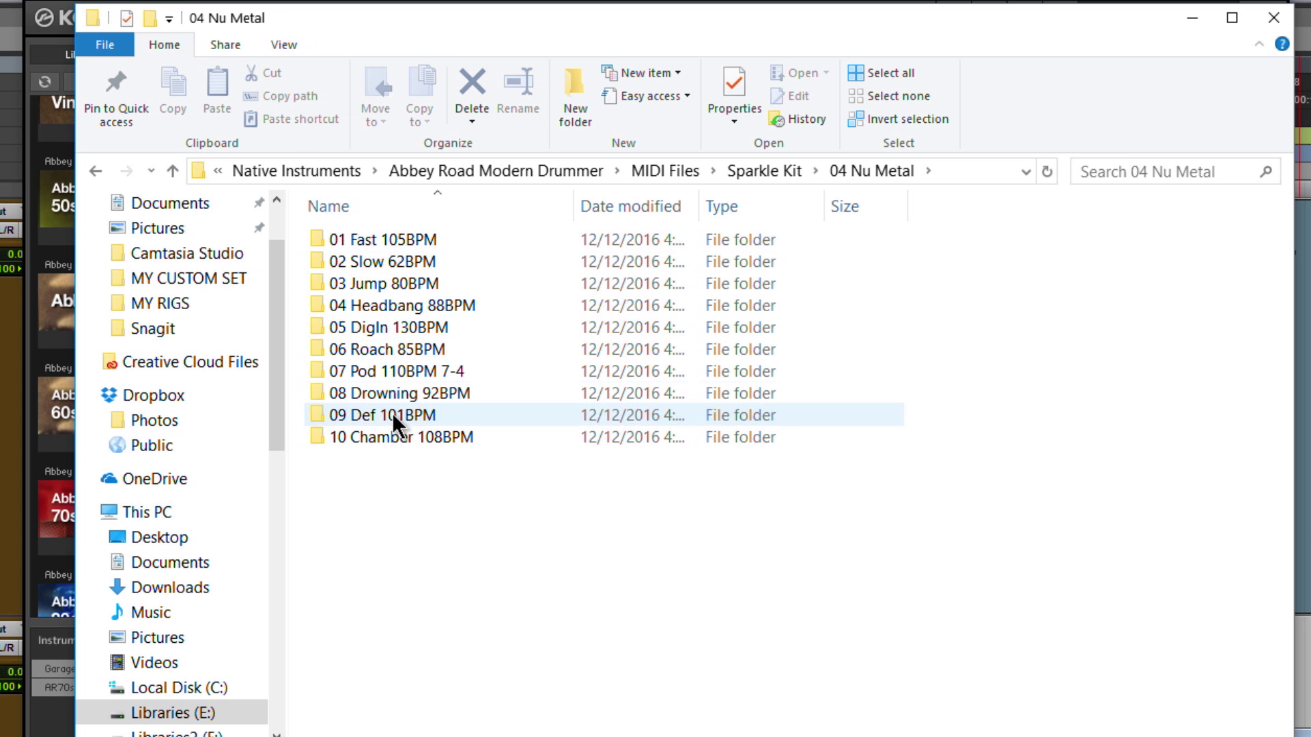
double_click(384, 308)
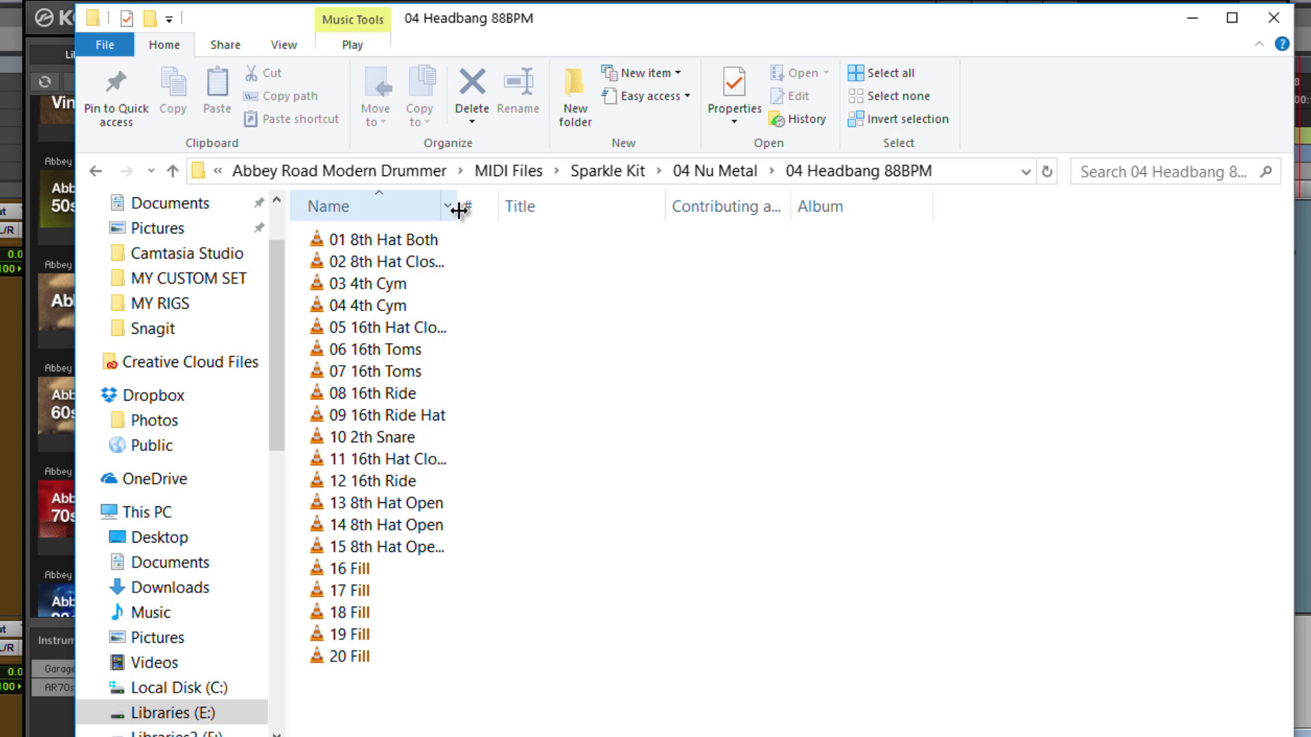
drag(455, 211, 631, 209)
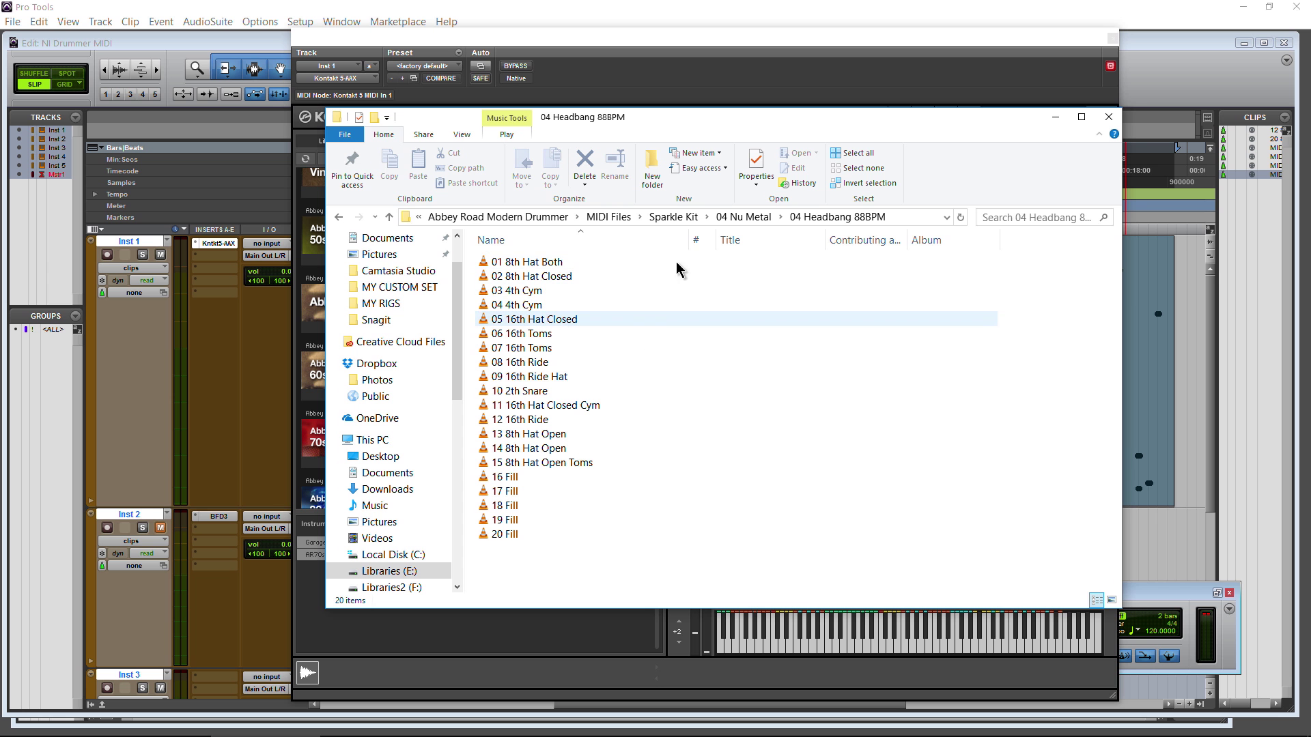
mouse_move(551, 7)
mouse_down()
mouse_move(552, 298)
mouse_move(552, 11)
mouse_up()
- Toggle Studio Drummer between groove browser and kit view, then reposition the groove folder window
drag(637, 108, 90, 292)
click(744, 558)
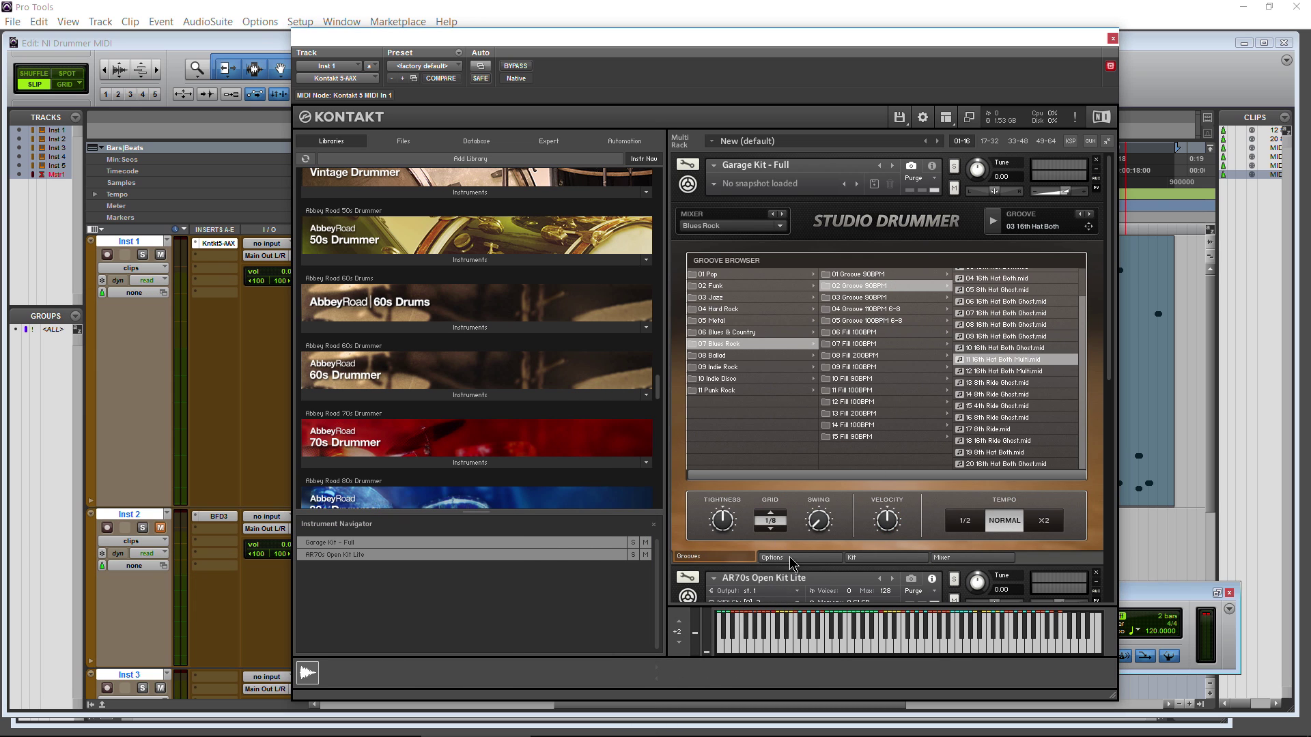
click(886, 557)
key(alt+Tab)
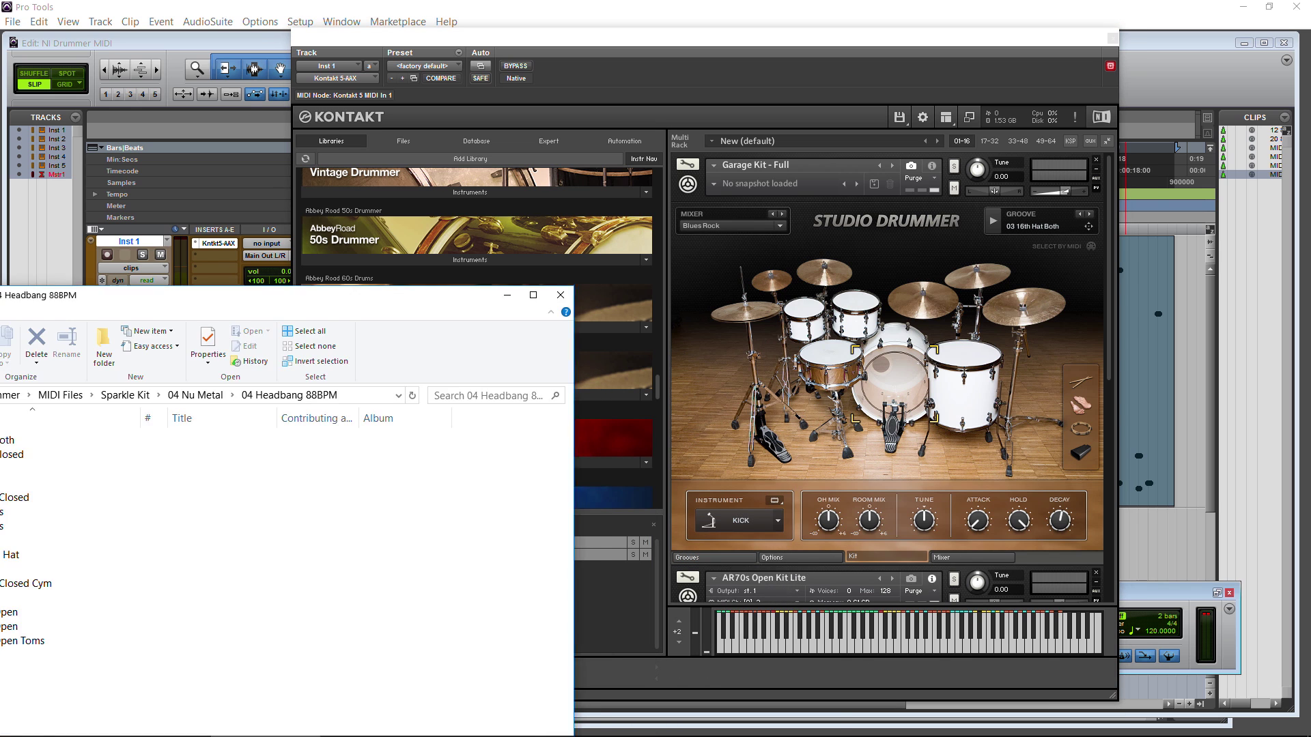
drag(41, 290, 369, 133)
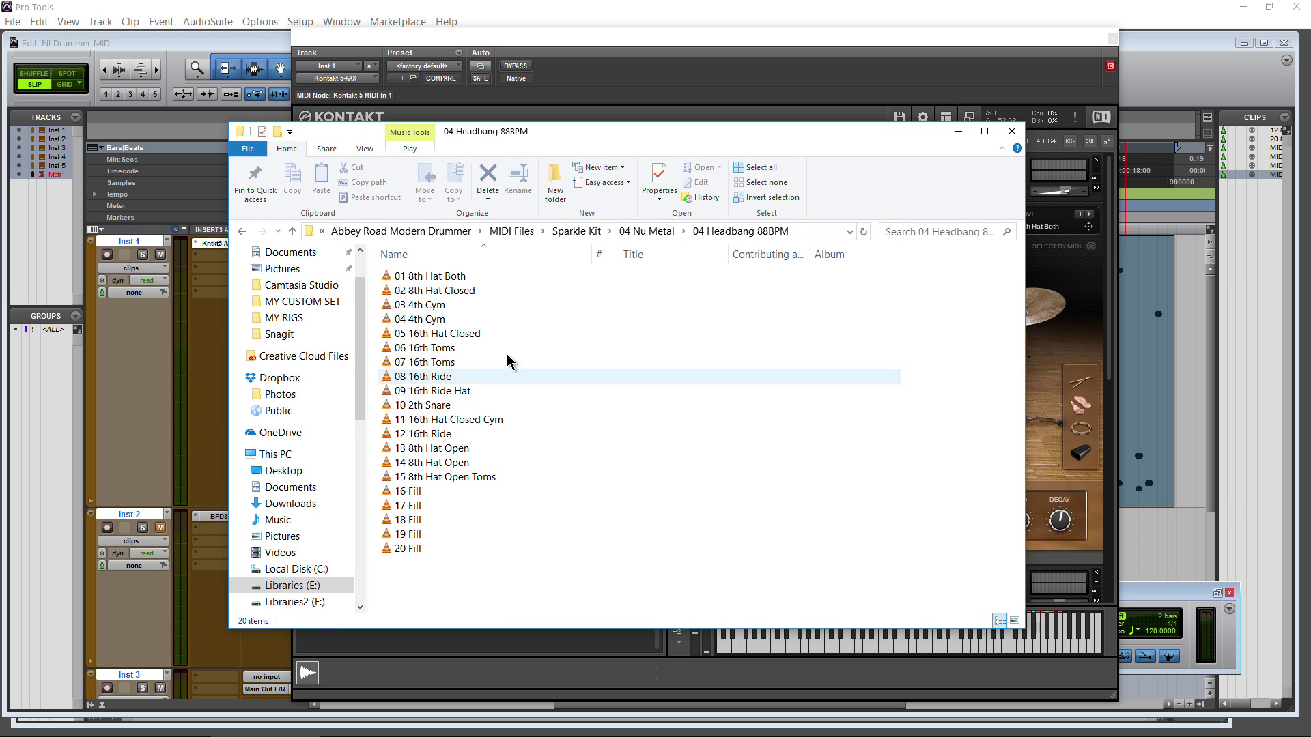
drag(536, 135, 604, 158)
- Close Kontakt and delete the MIDI-02 and MIDI-03 clips from the timeline
click(1107, 41)
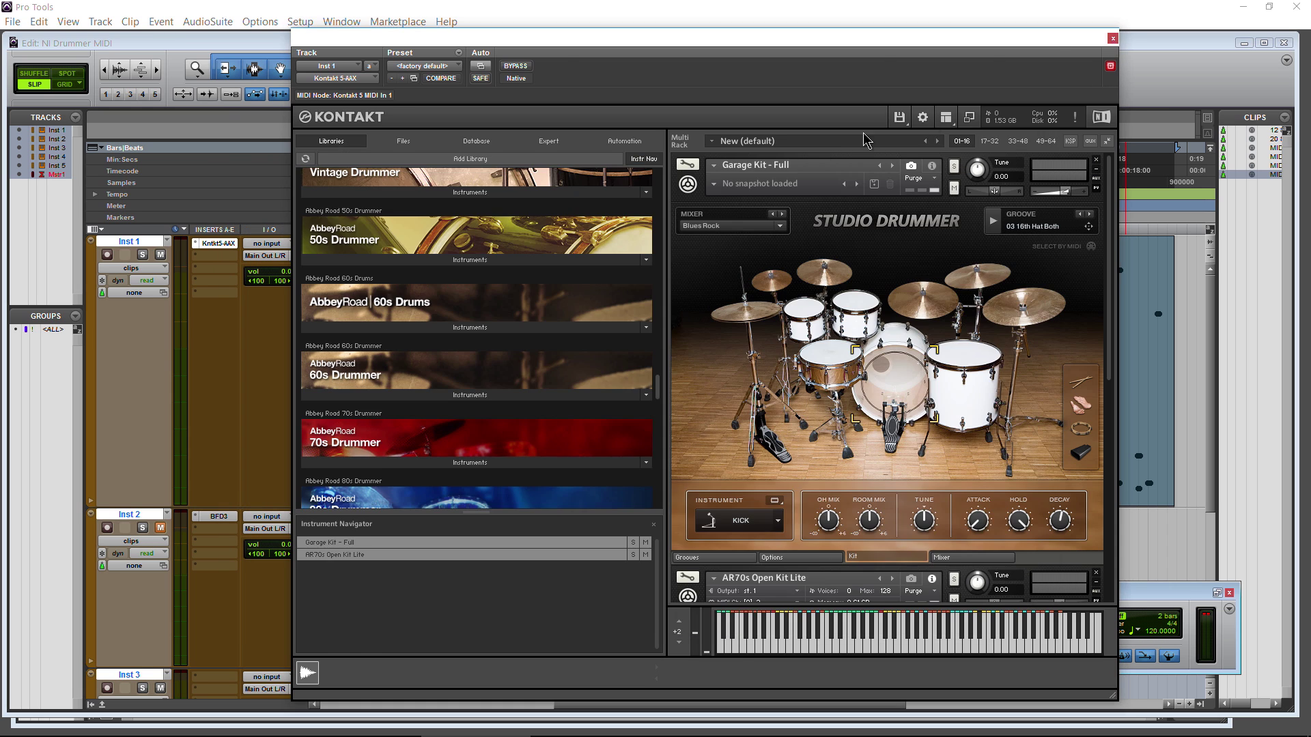
click(1108, 41)
click(735, 454)
key(Delete)
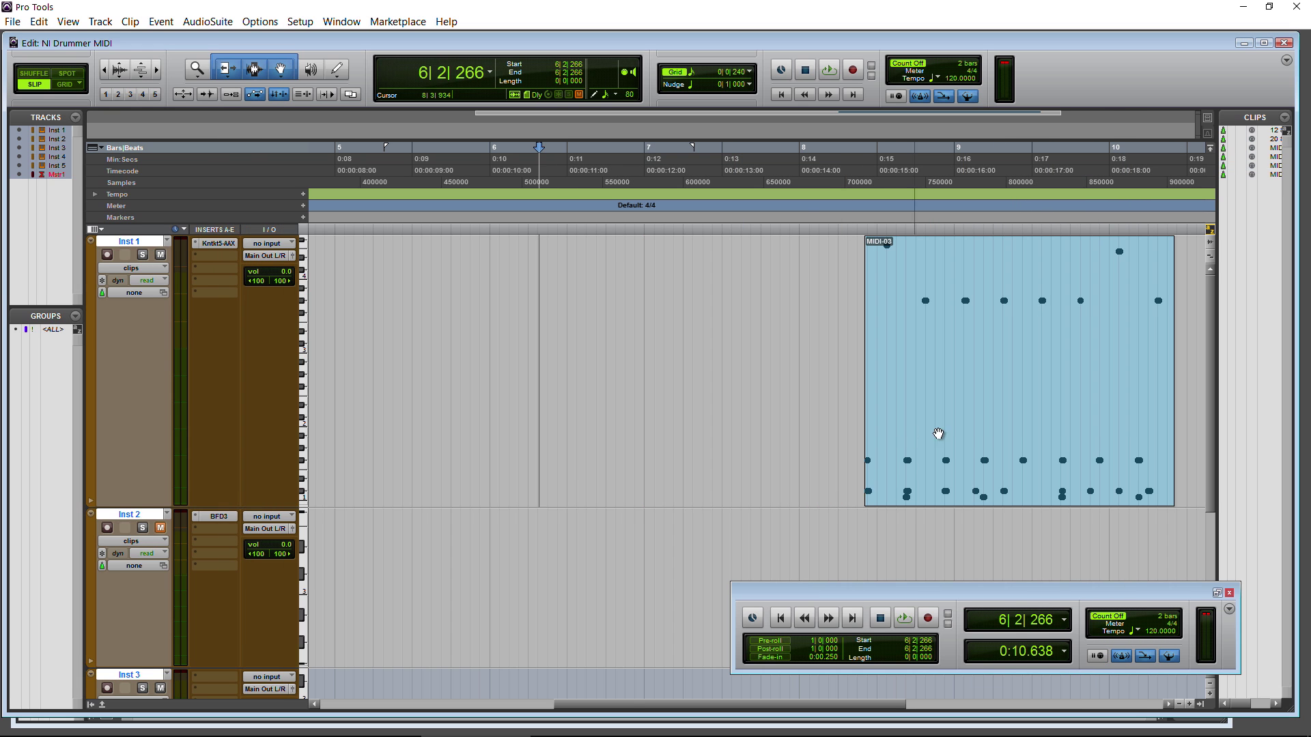
click(937, 433)
key(Delete)
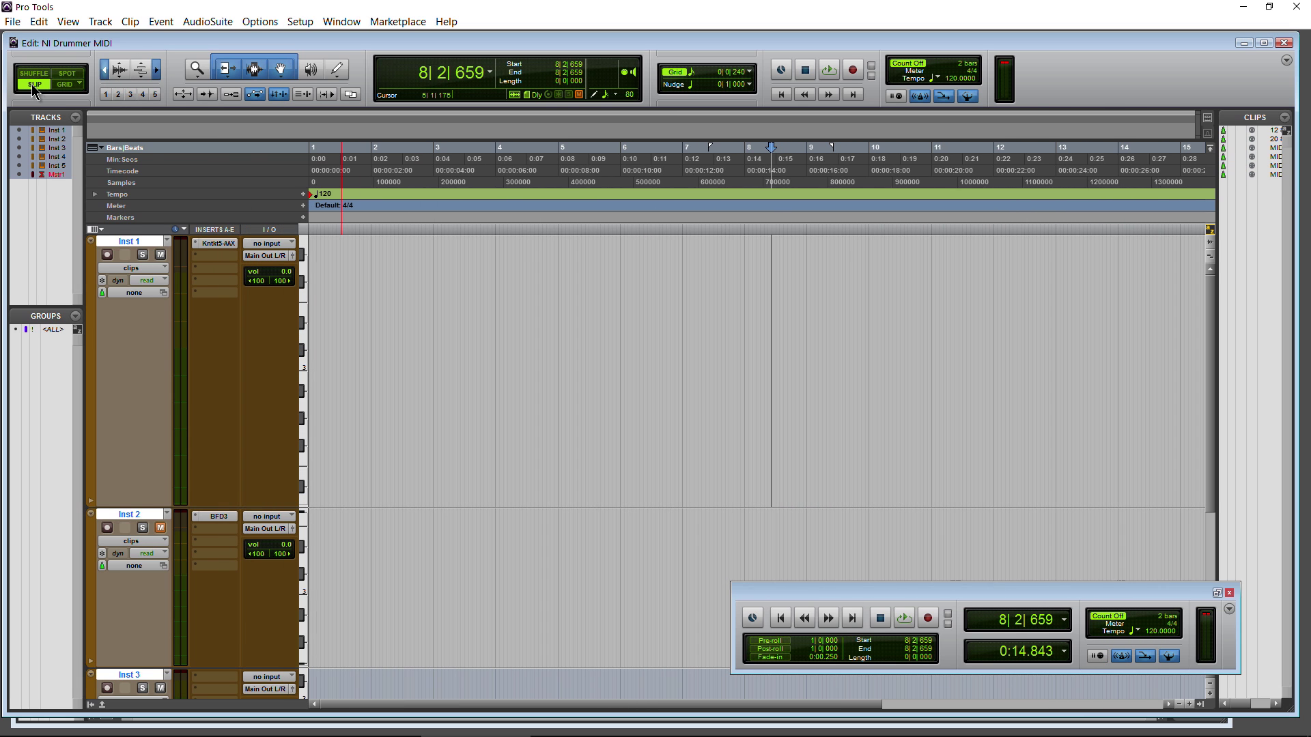
- Drag the 12 16th Ride groove from the 04 Headbang 88BPM folder onto the Inst 1 track
click(266, 723)
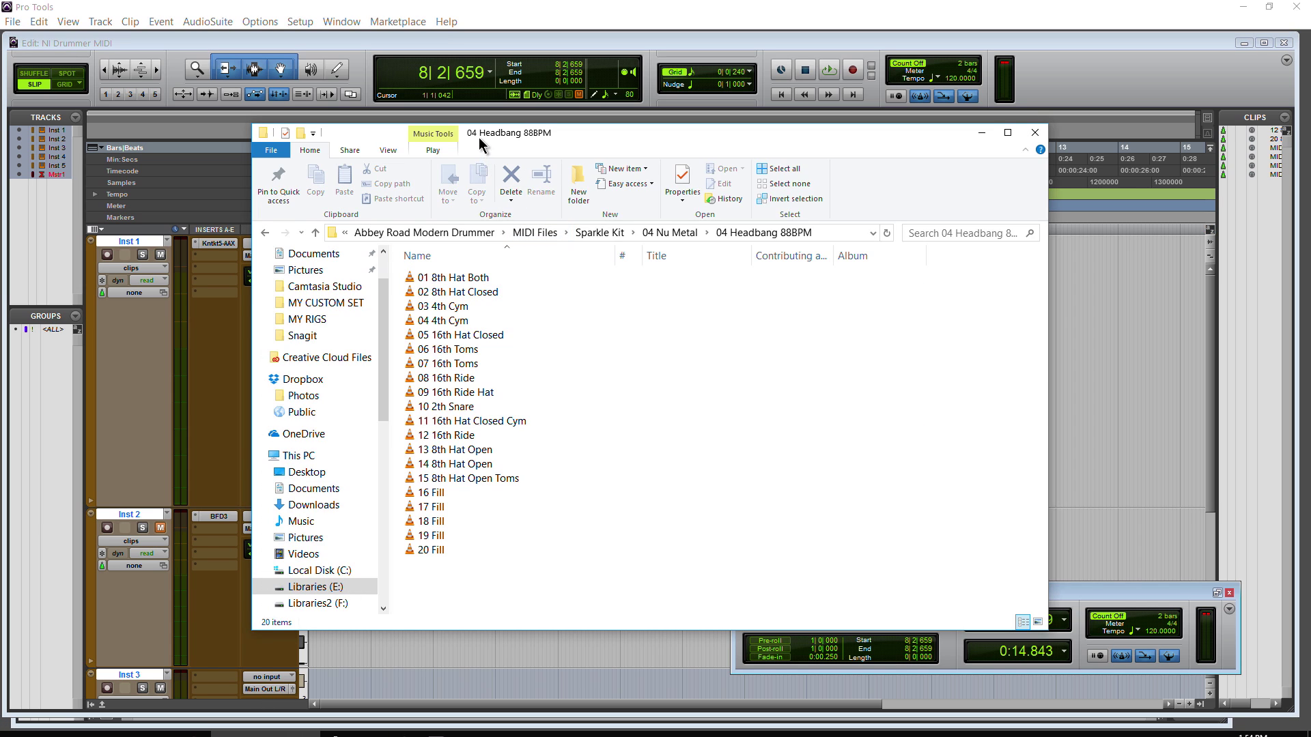
drag(478, 137, 592, 133)
click(379, 230)
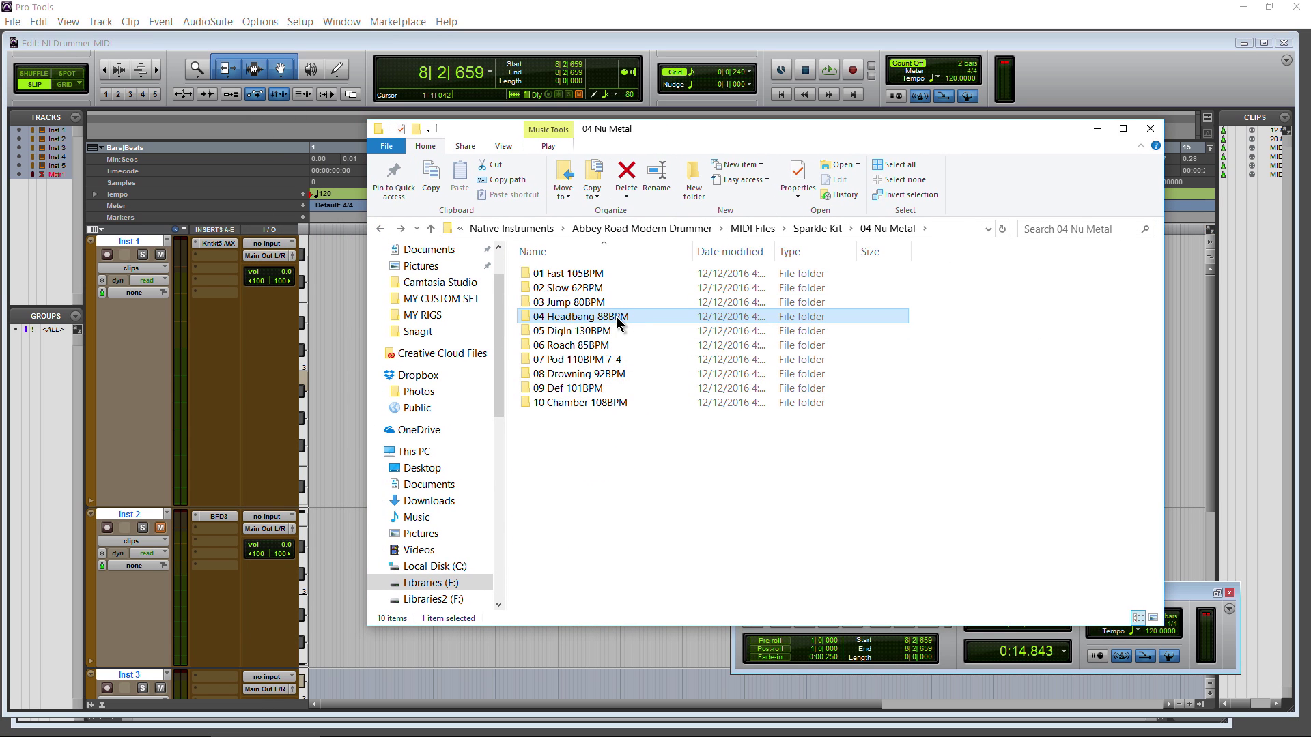
click(1187, 601)
drag(1186, 601, 1172, 617)
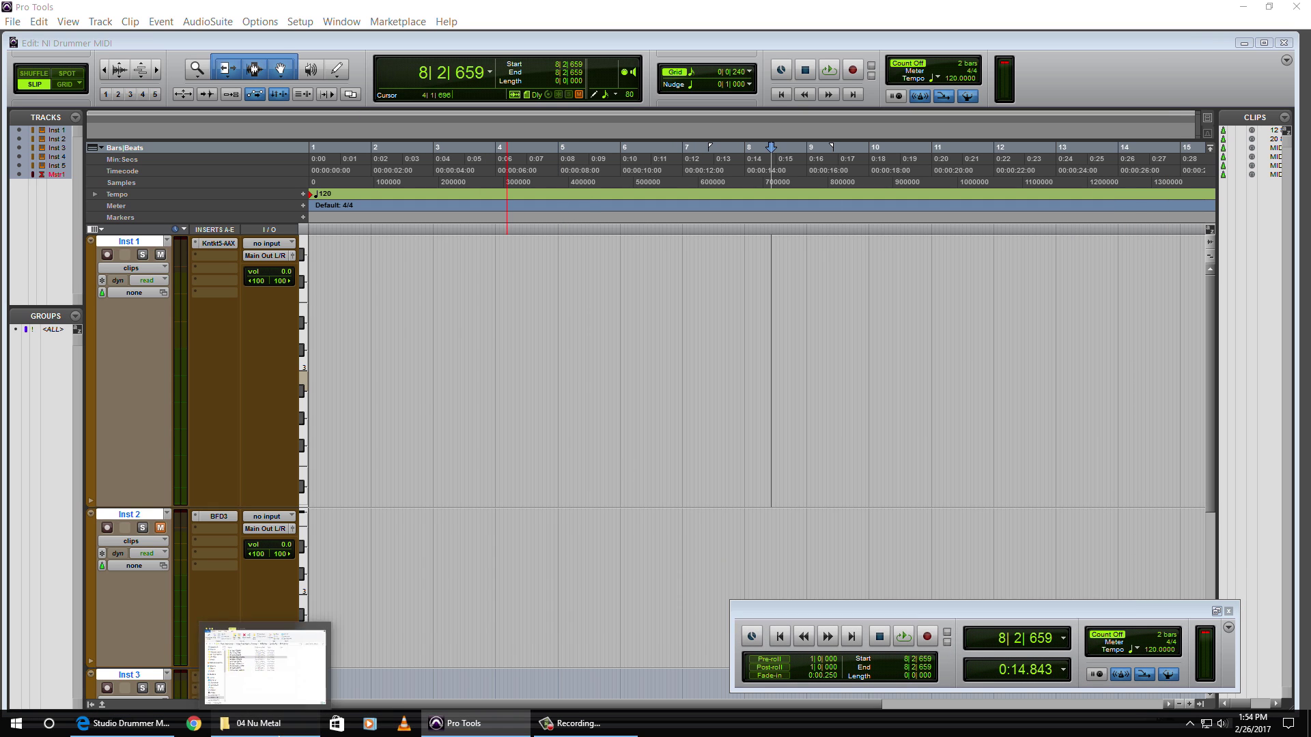
click(263, 723)
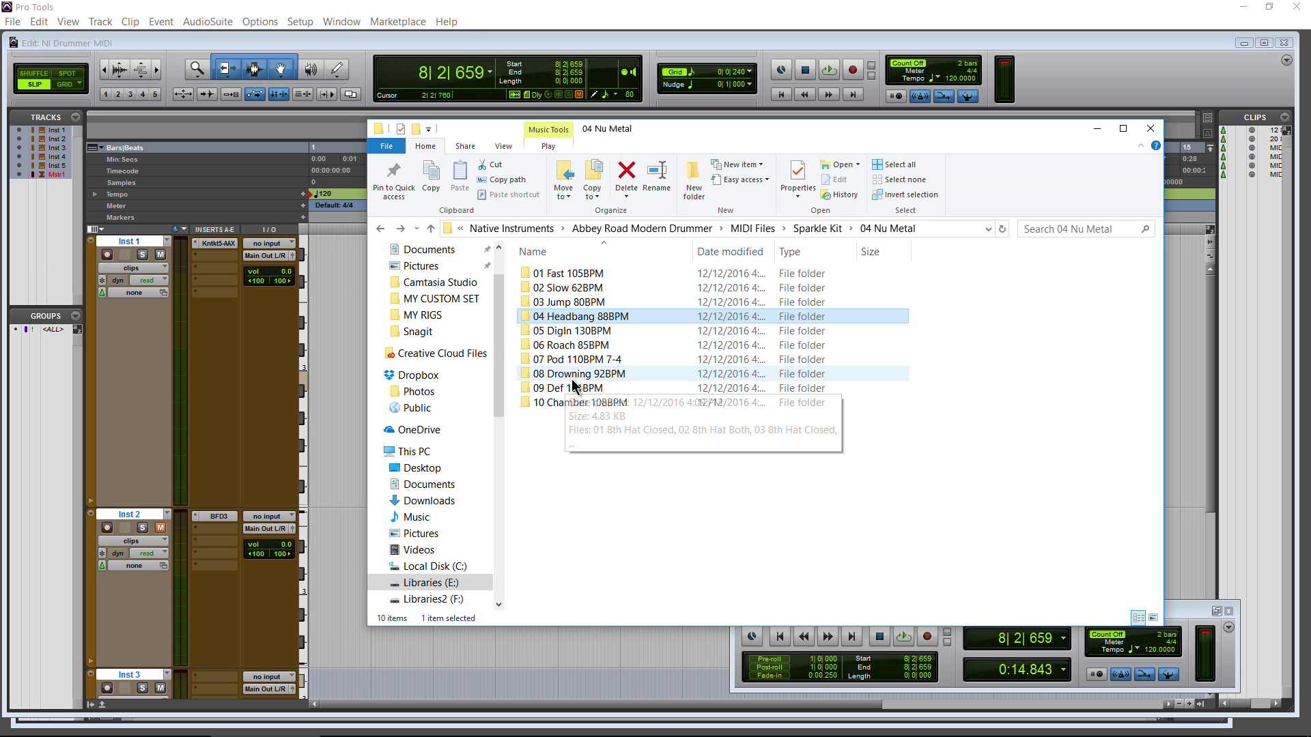
double_click(586, 321)
drag(619, 138, 732, 136)
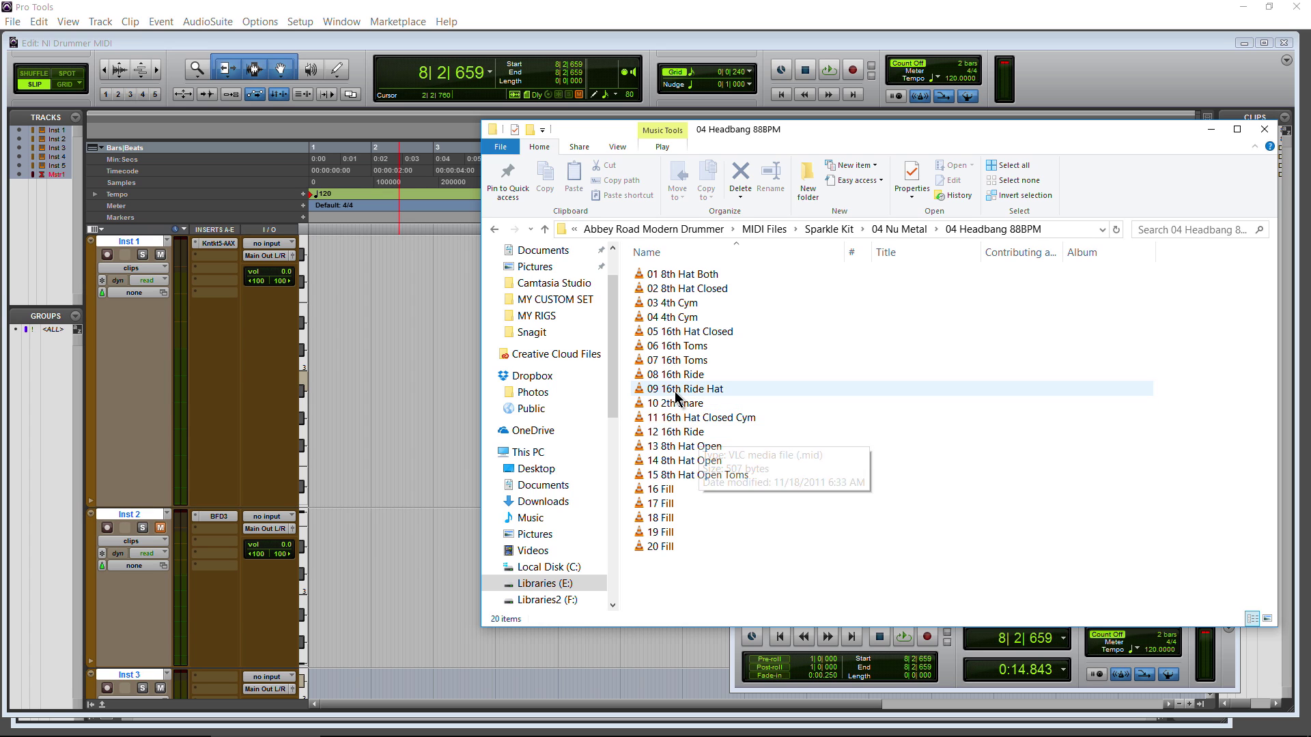
click(678, 434)
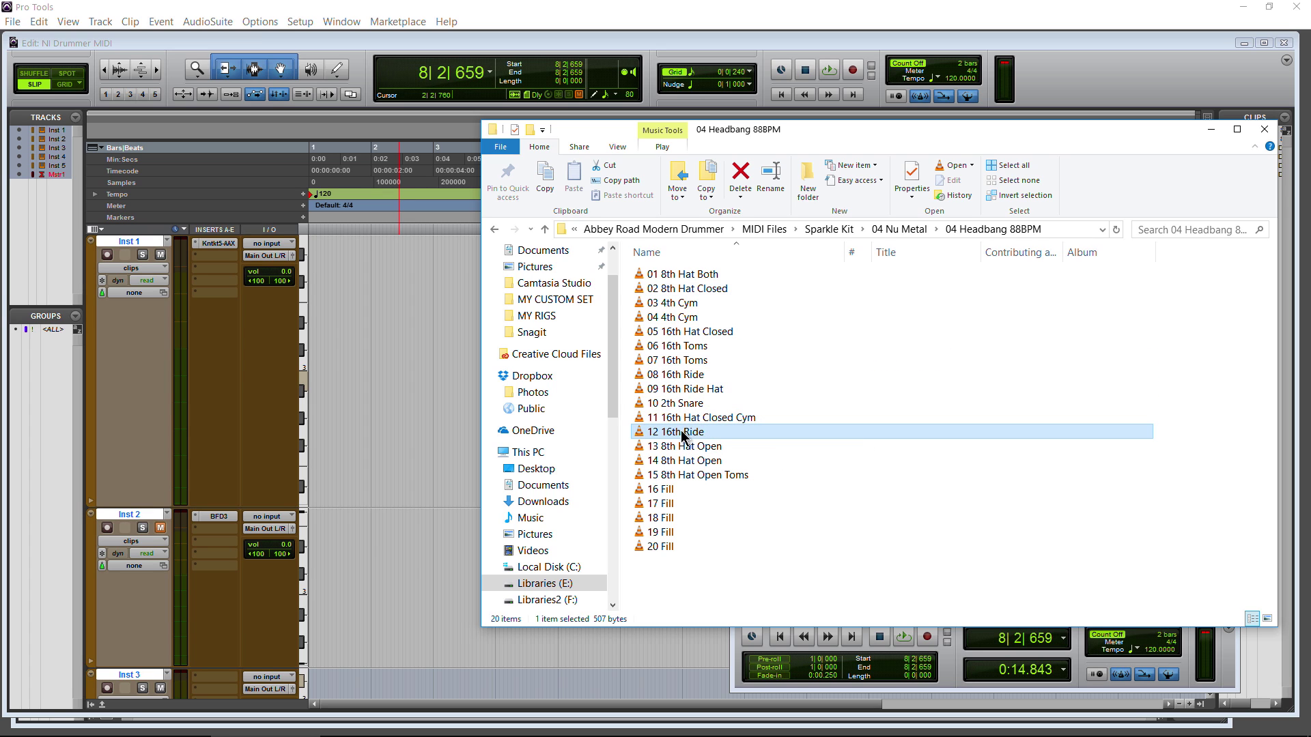
drag(687, 430, 329, 377)
- Play the groove, set the session tempo to 88 BPM, and play it again
key(space)
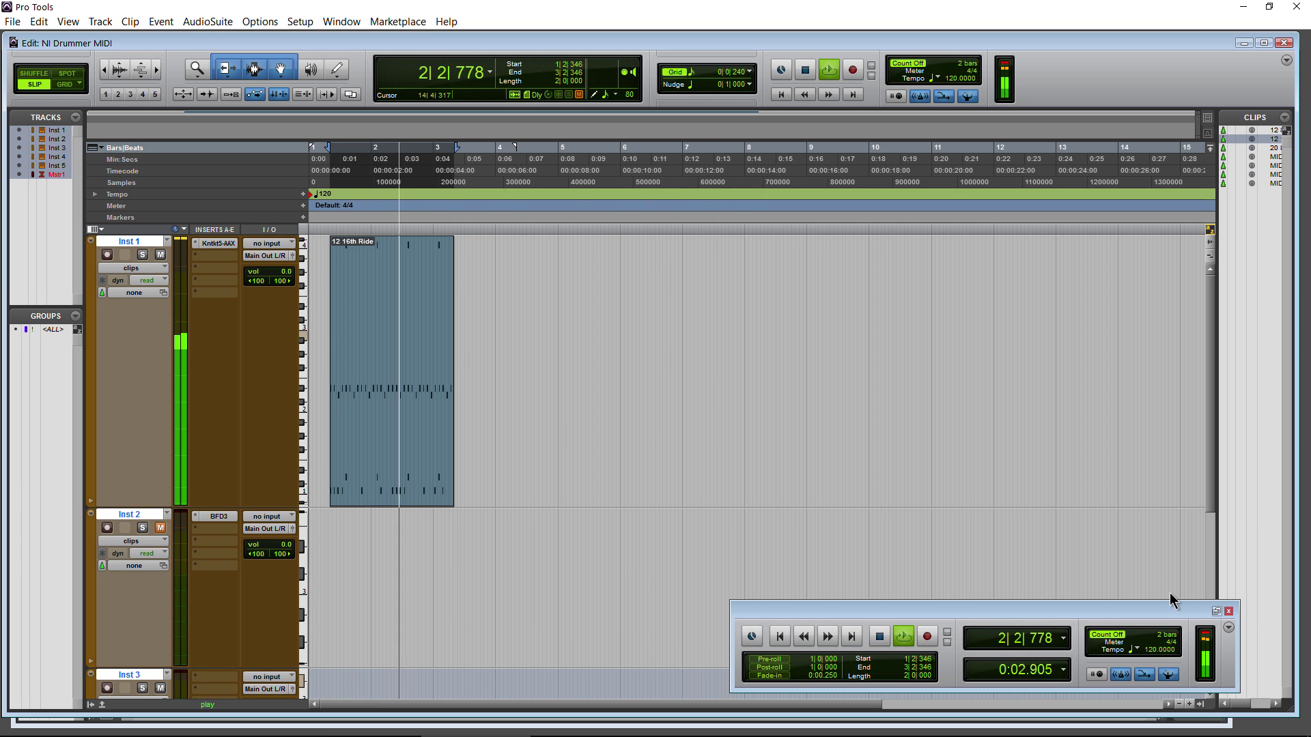
key(space)
drag(1132, 617, 791, 290)
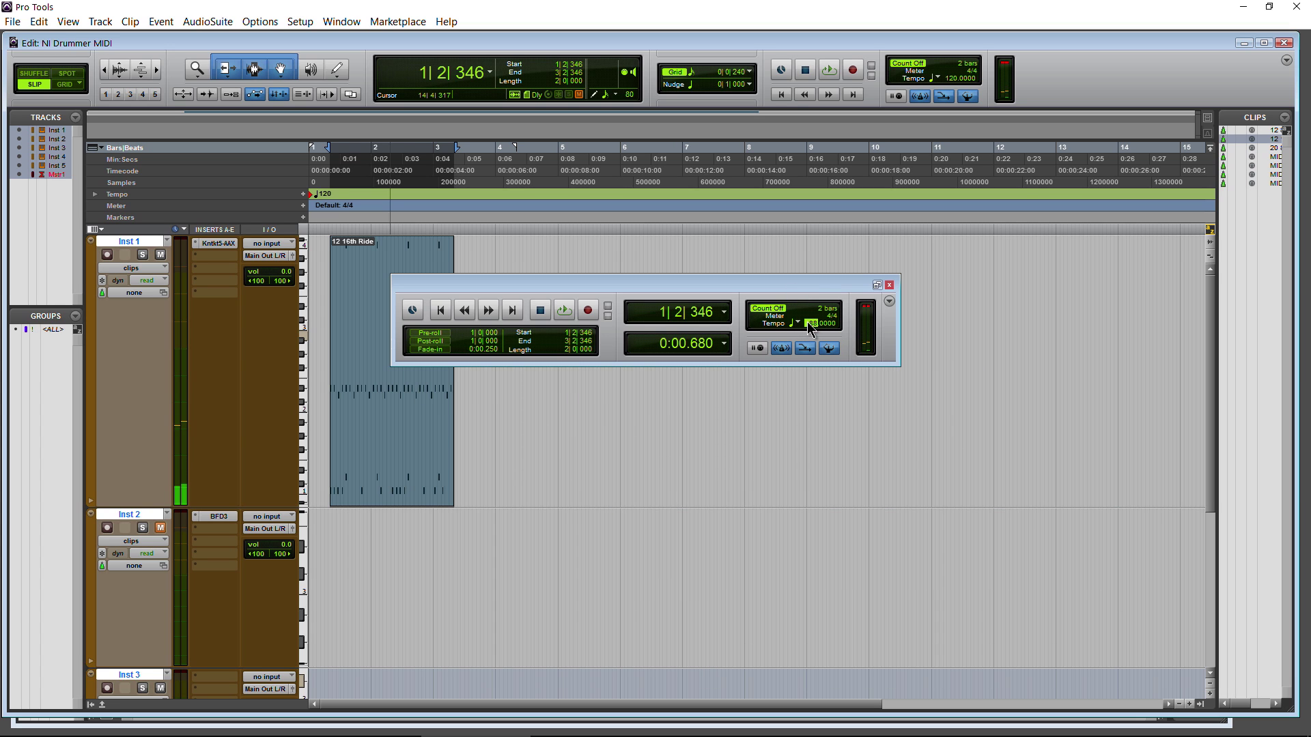
key(Return)
drag(473, 277, 663, 352)
key(space)
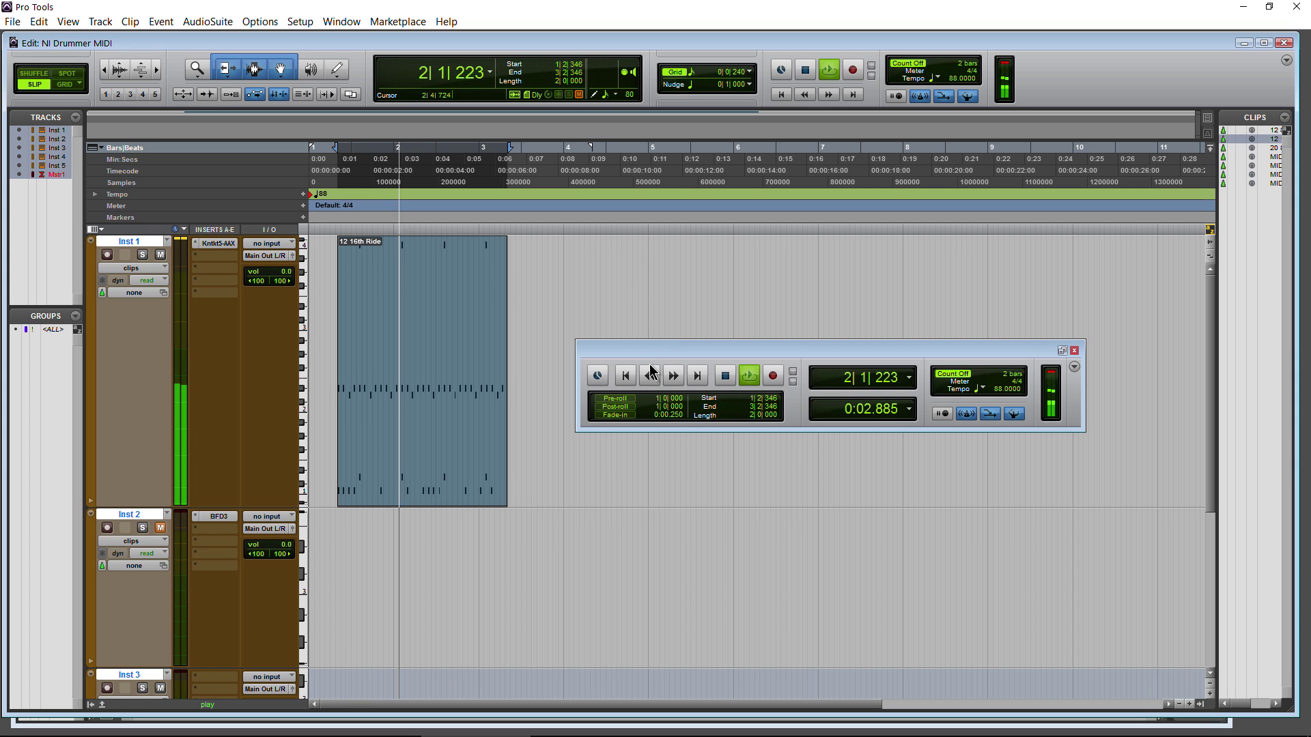
key(space)
drag(727, 346, 709, 342)
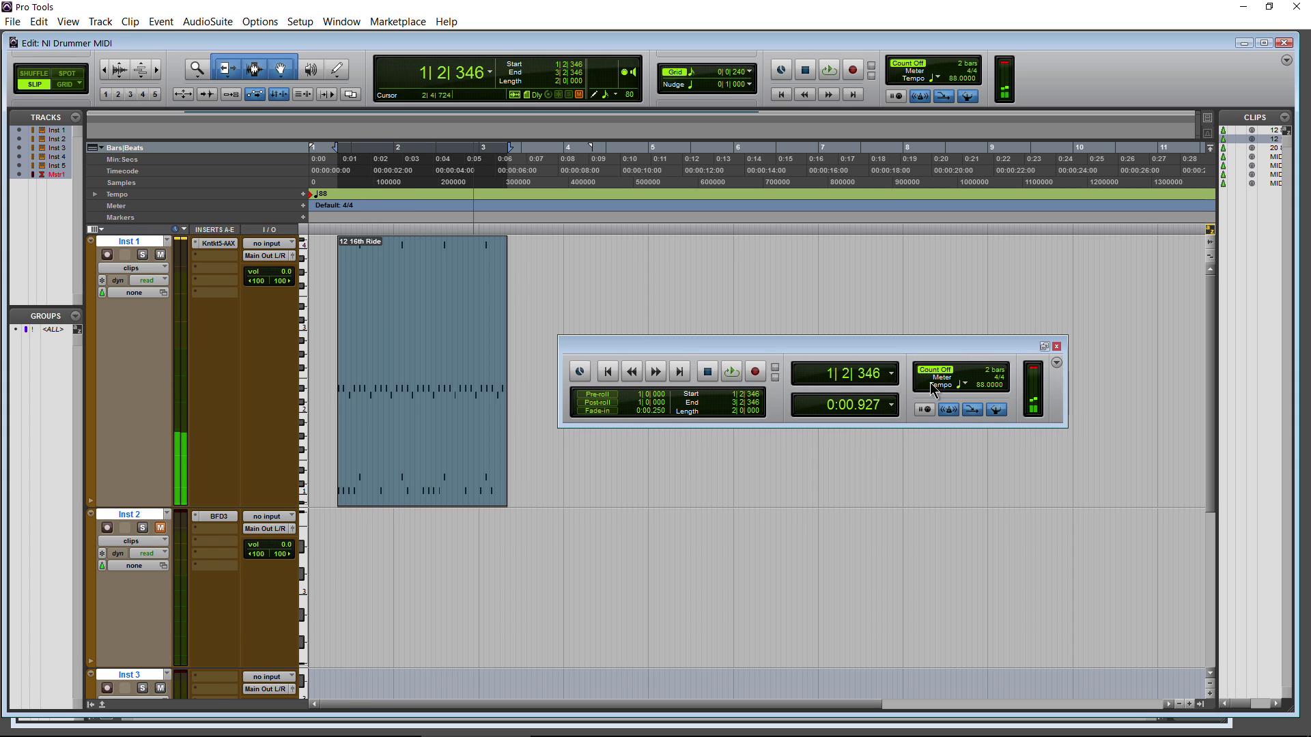
- Play the groove at 200 BPM, then set the tempo to 120 BPM and play it
click(978, 386)
text(200)
key(Return)
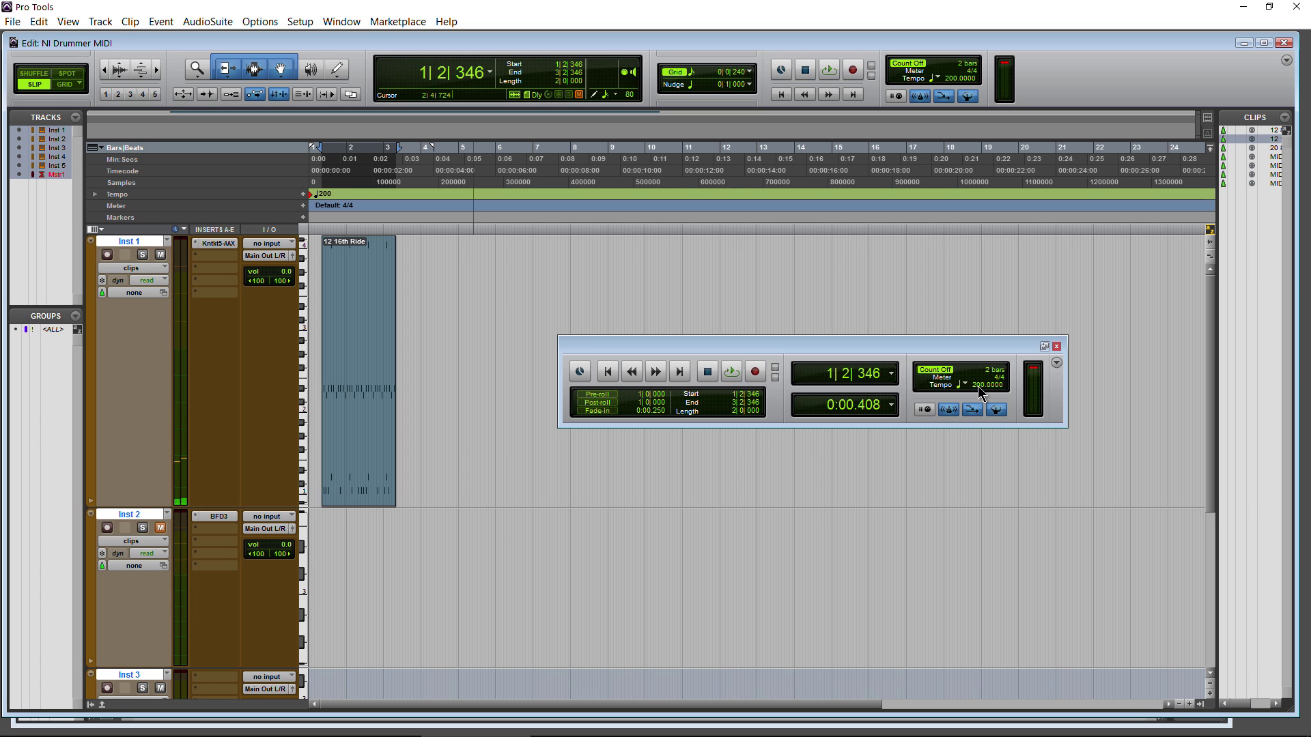
key(space)
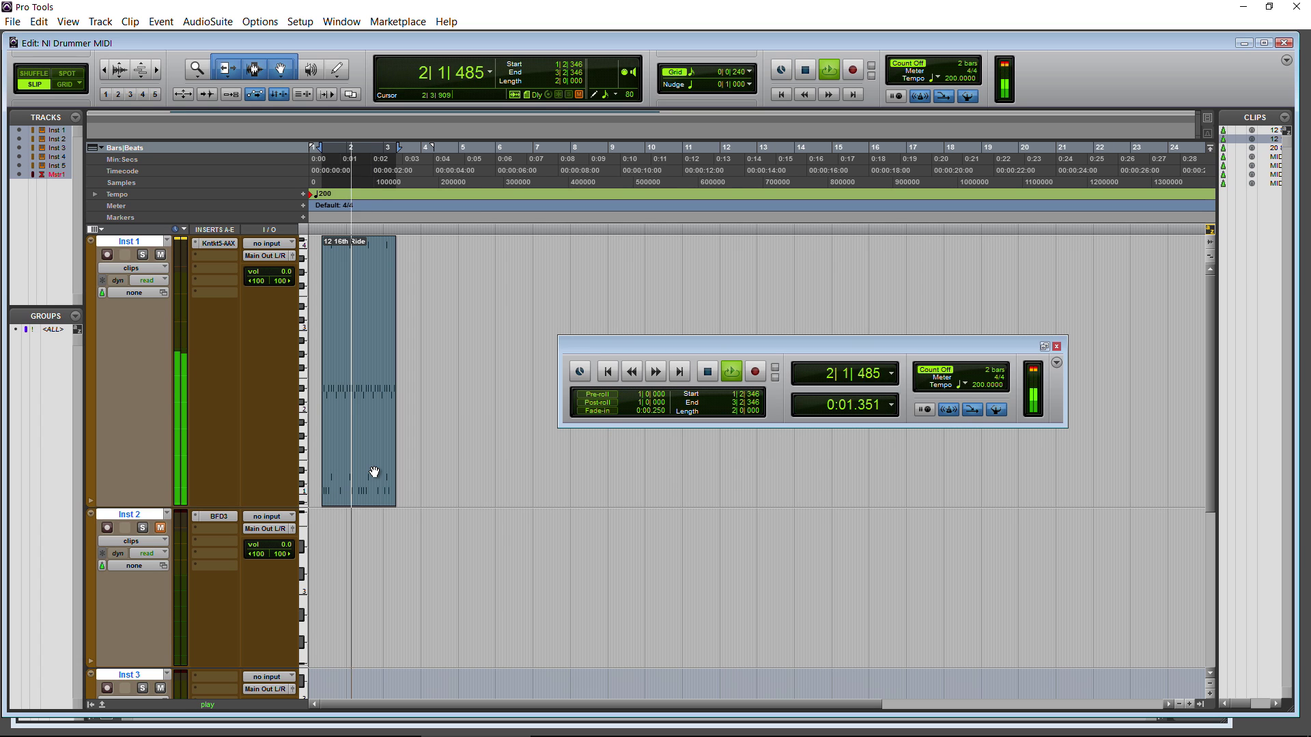
key(space)
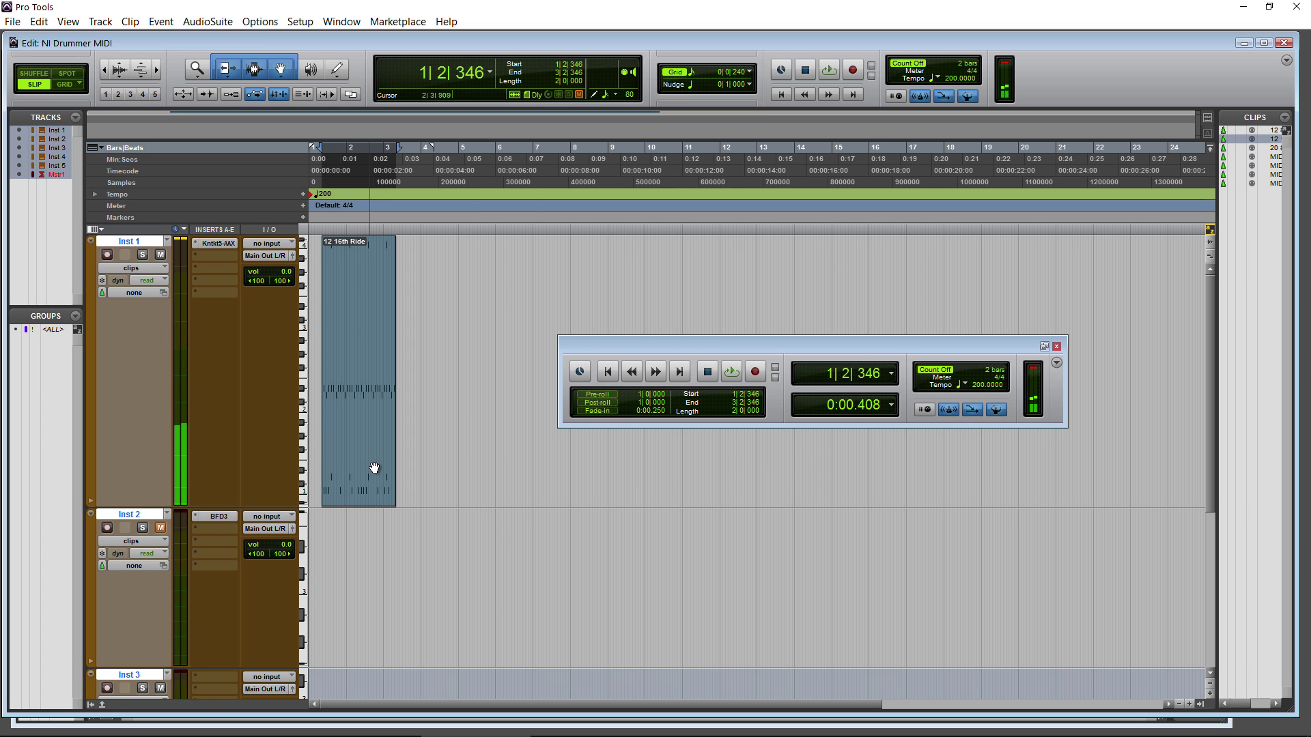
text(12)
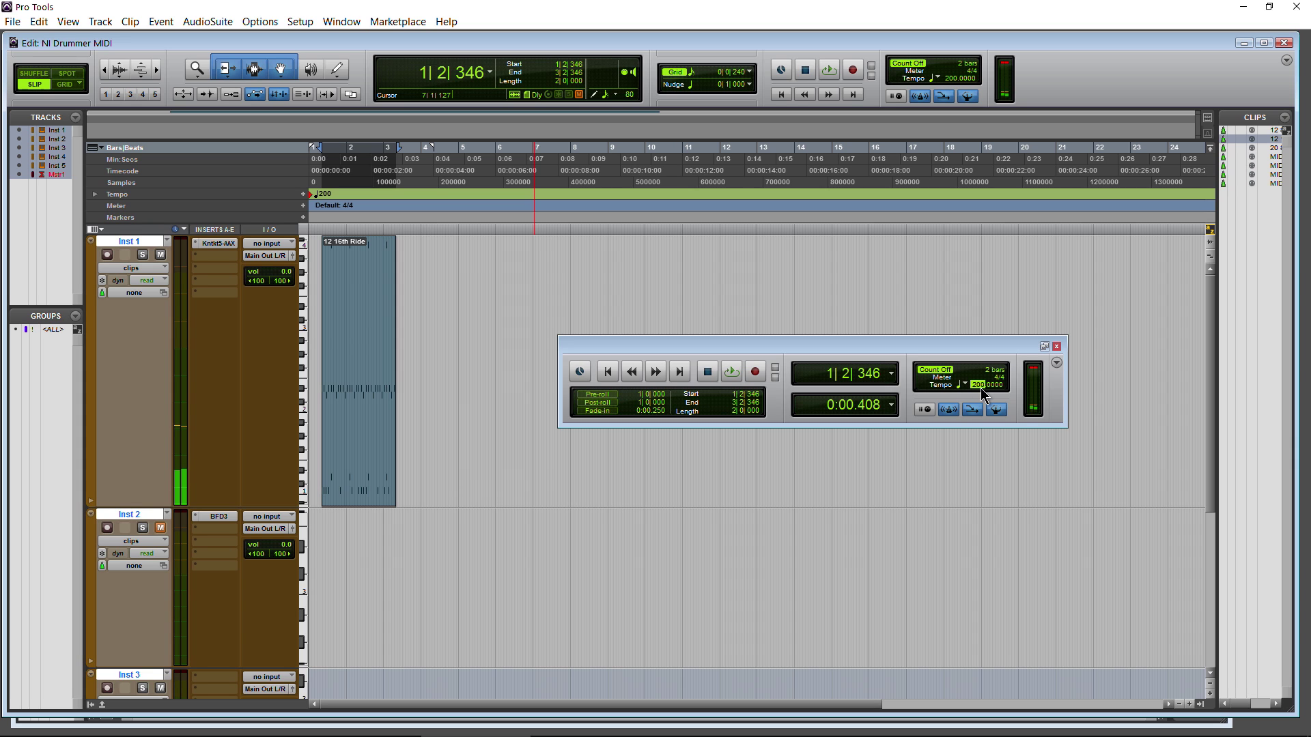
text(0)
key(Return)
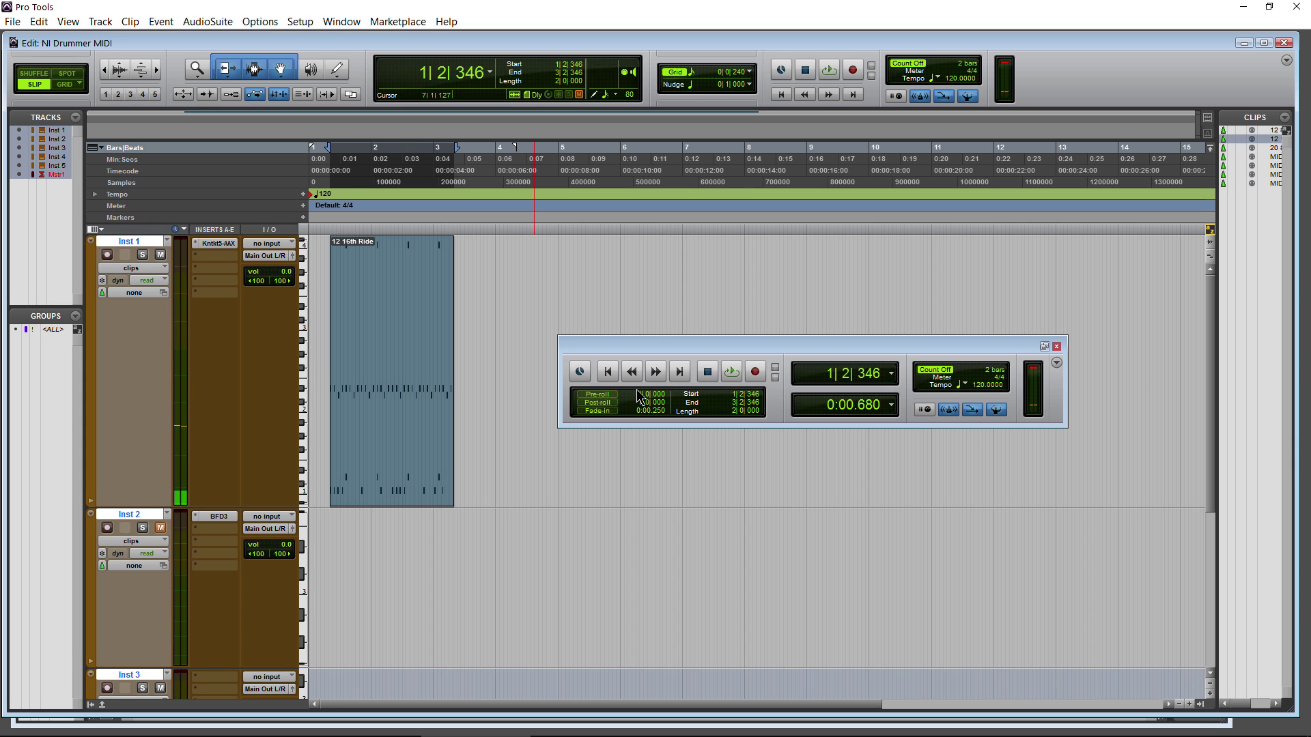
key(space)
key(space)
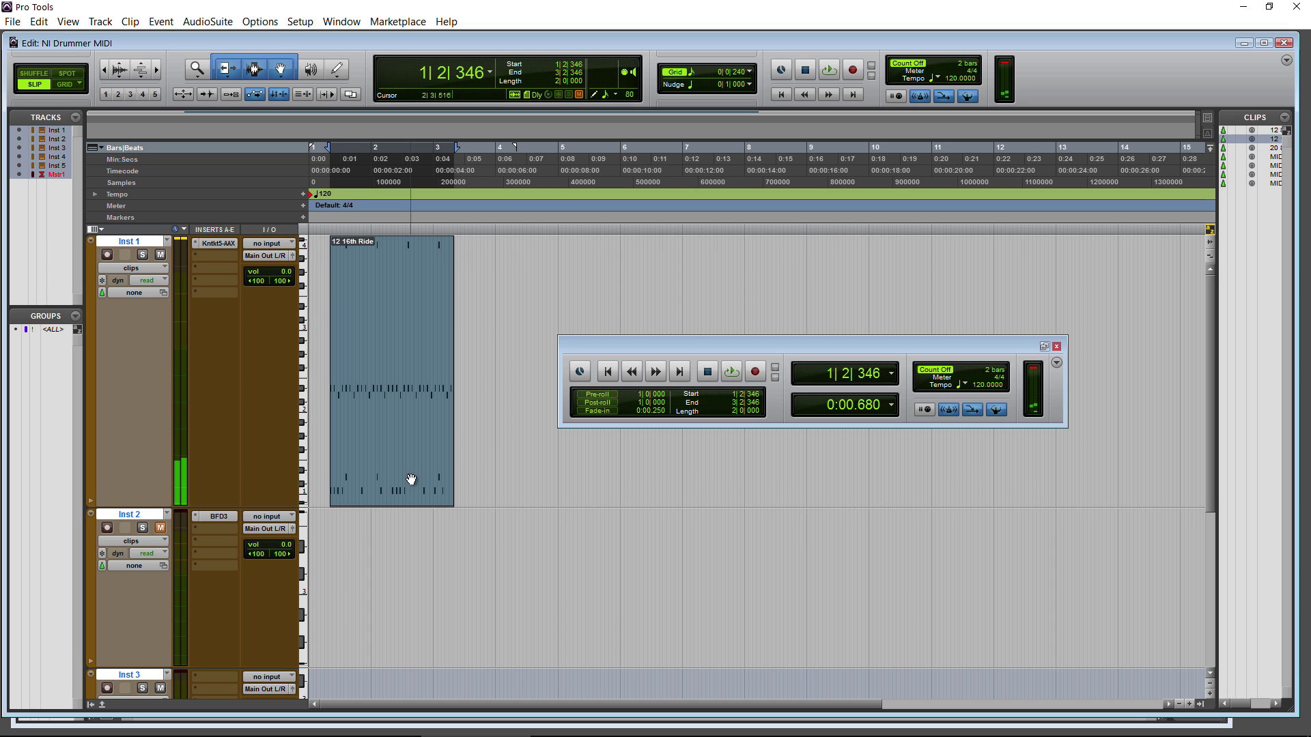
drag(681, 345, 833, 451)
drag(847, 400, 938, 630)
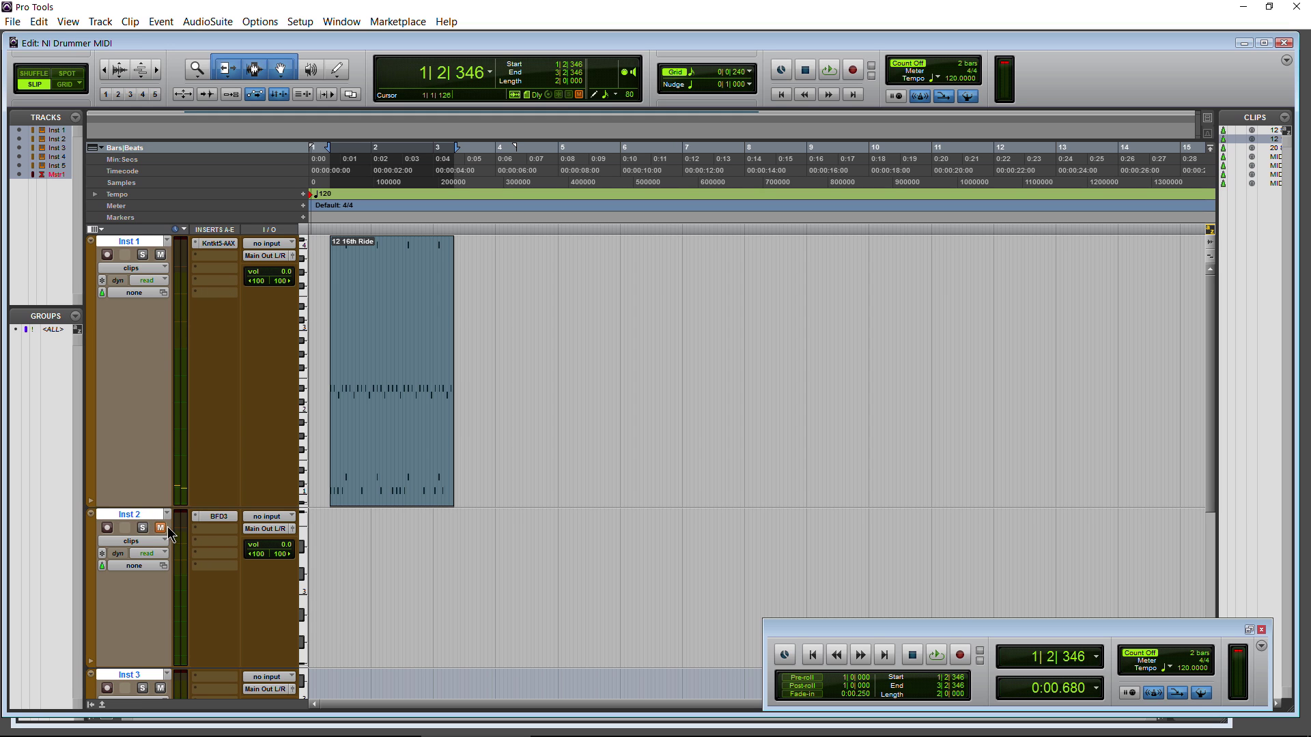
click(218, 517)
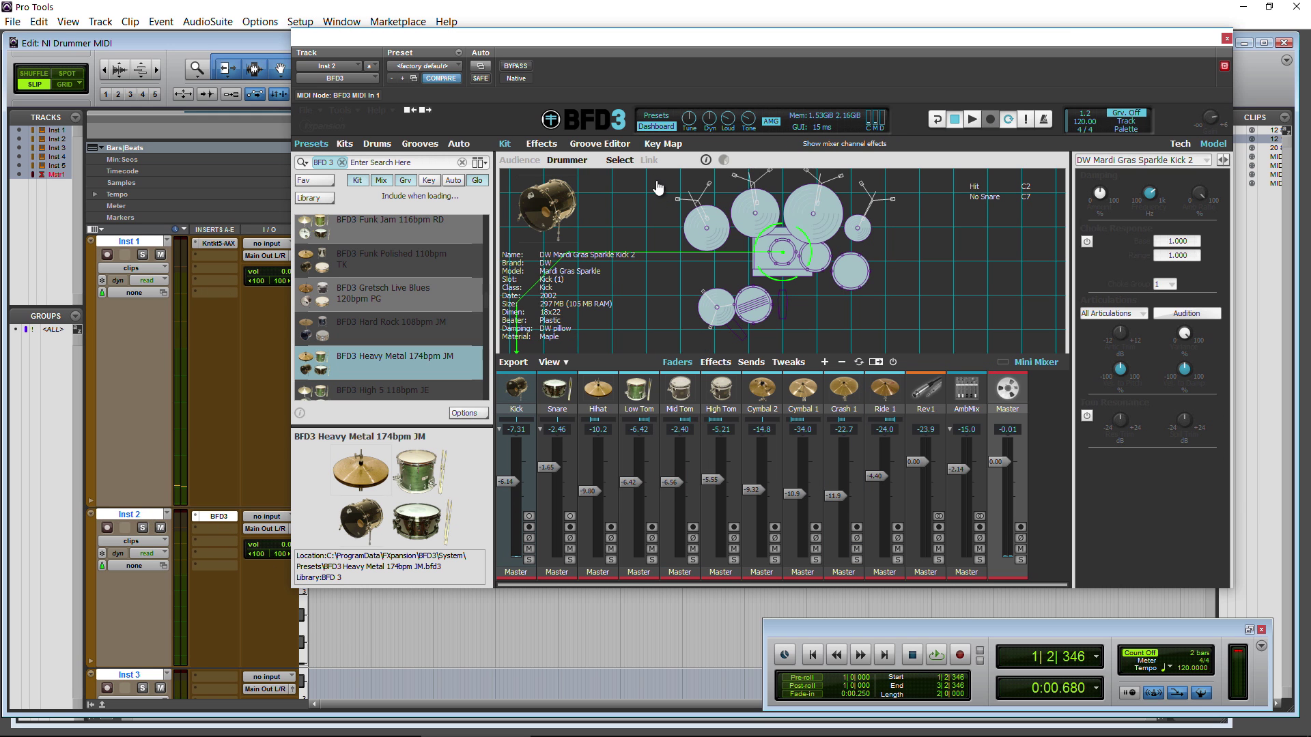
click(605, 144)
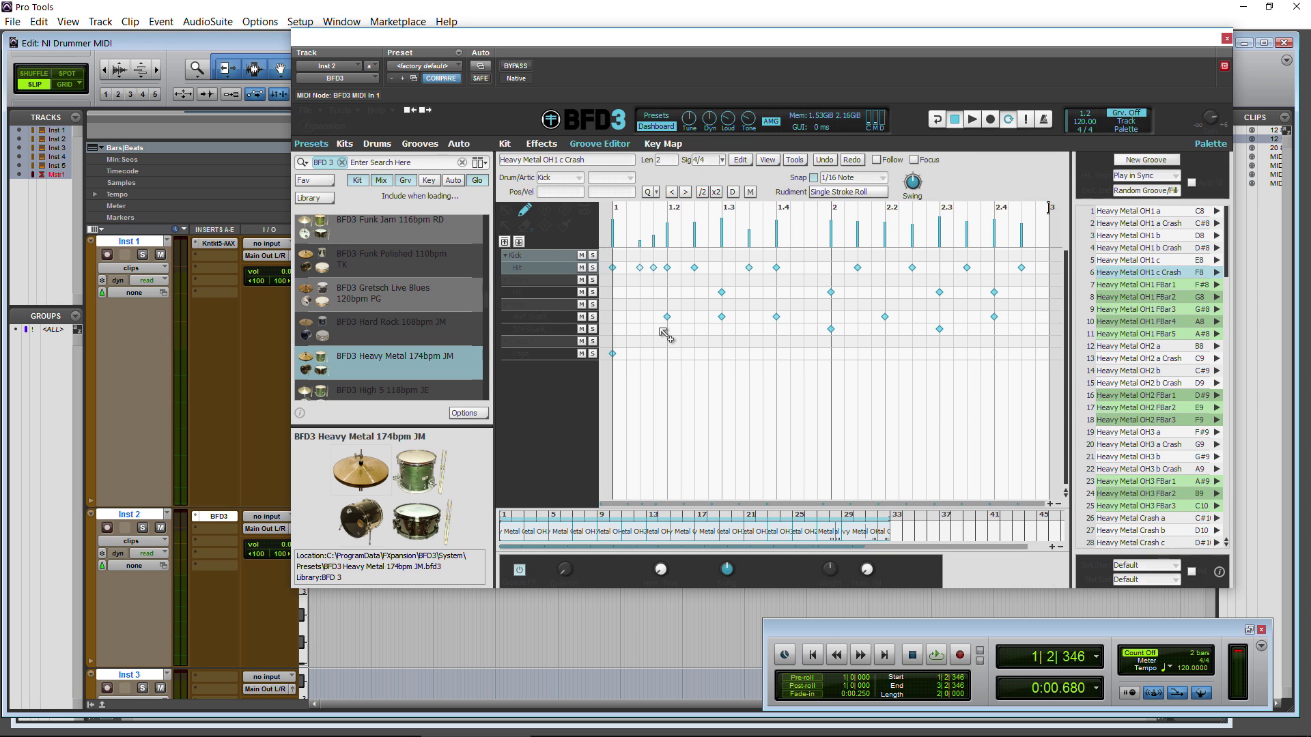
click(376, 144)
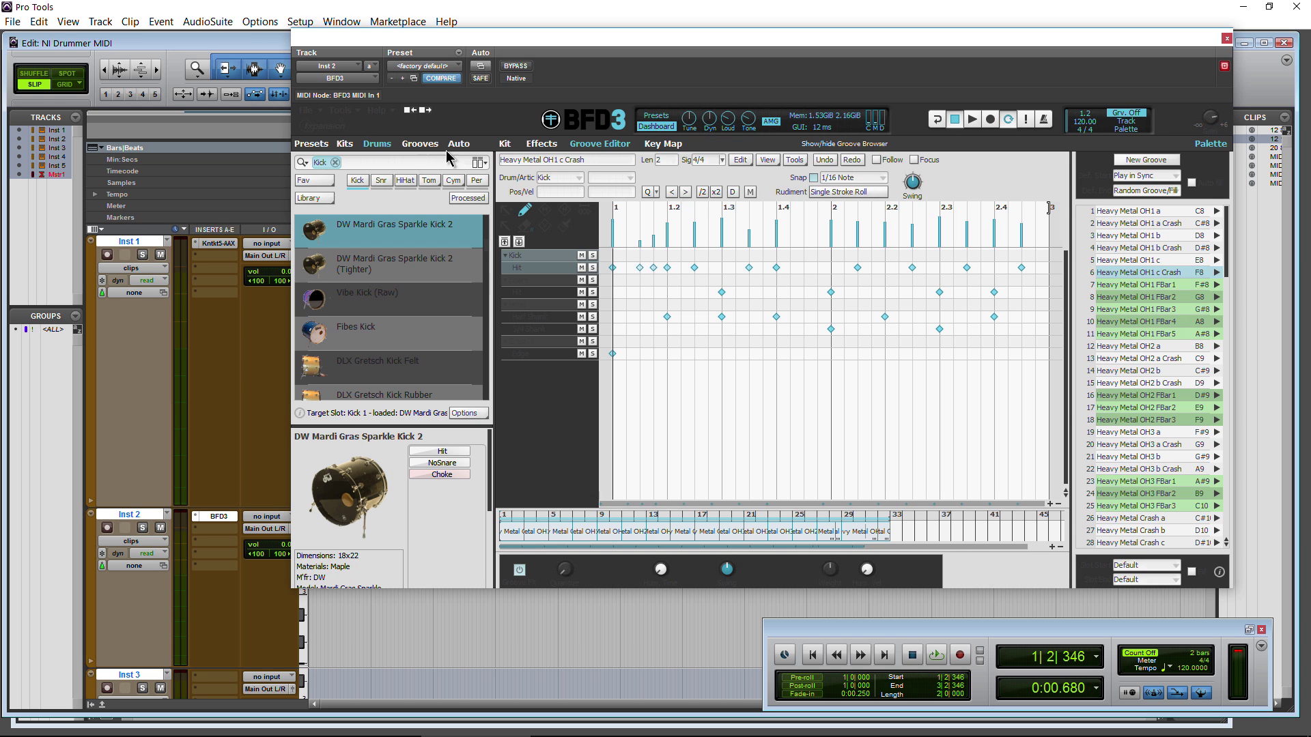
click(538, 144)
click(506, 144)
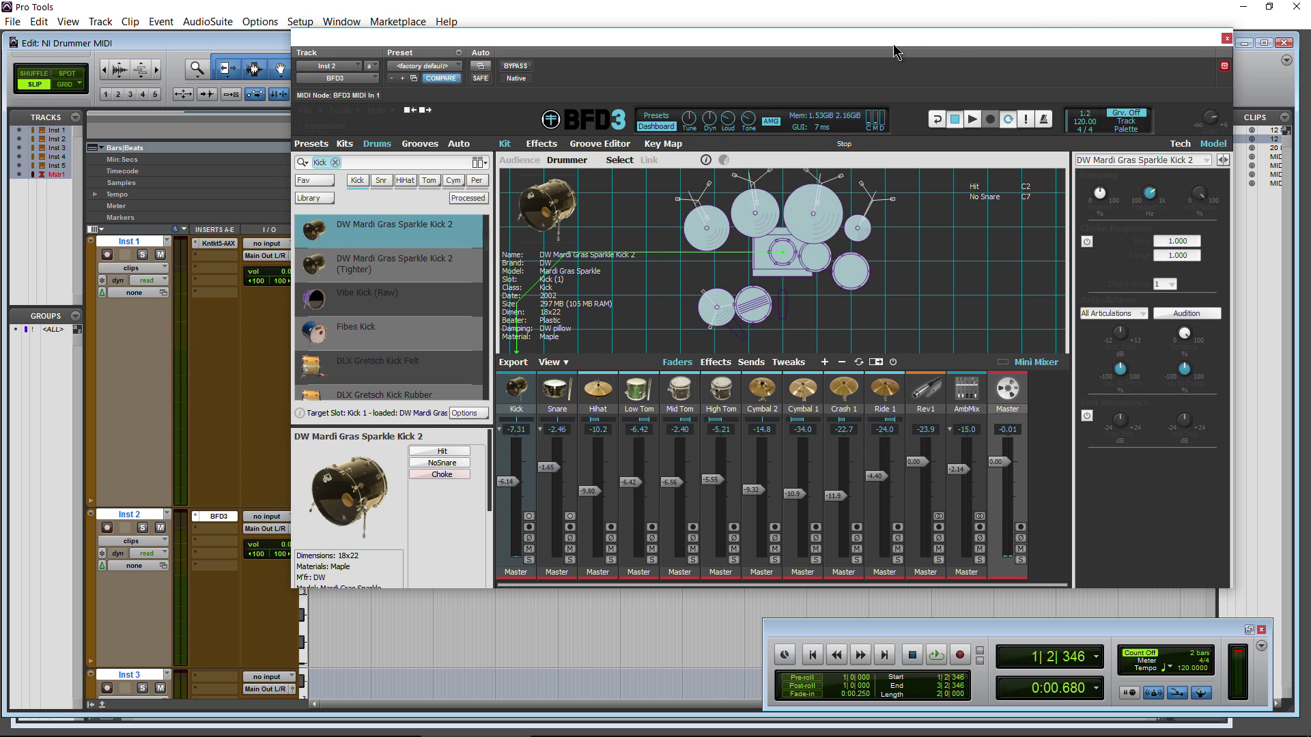
drag(897, 52, 844, 86)
click(715, 343)
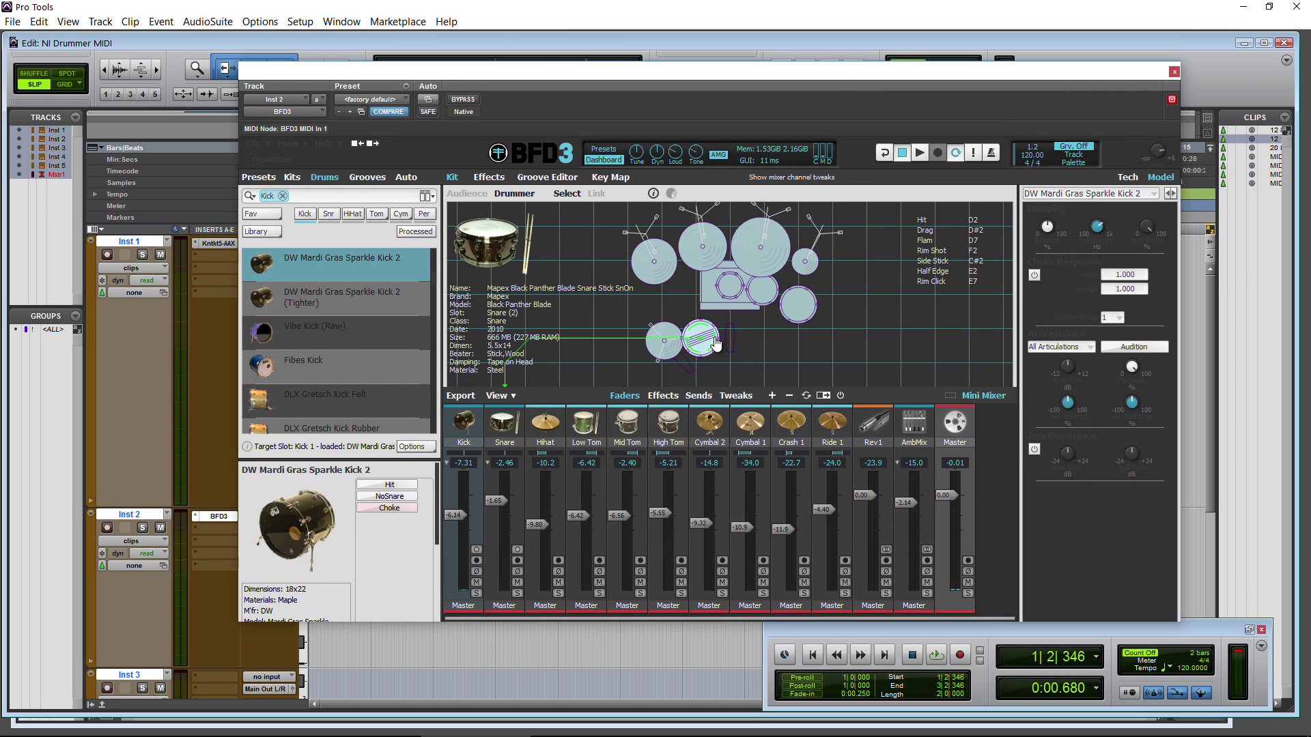
click(730, 288)
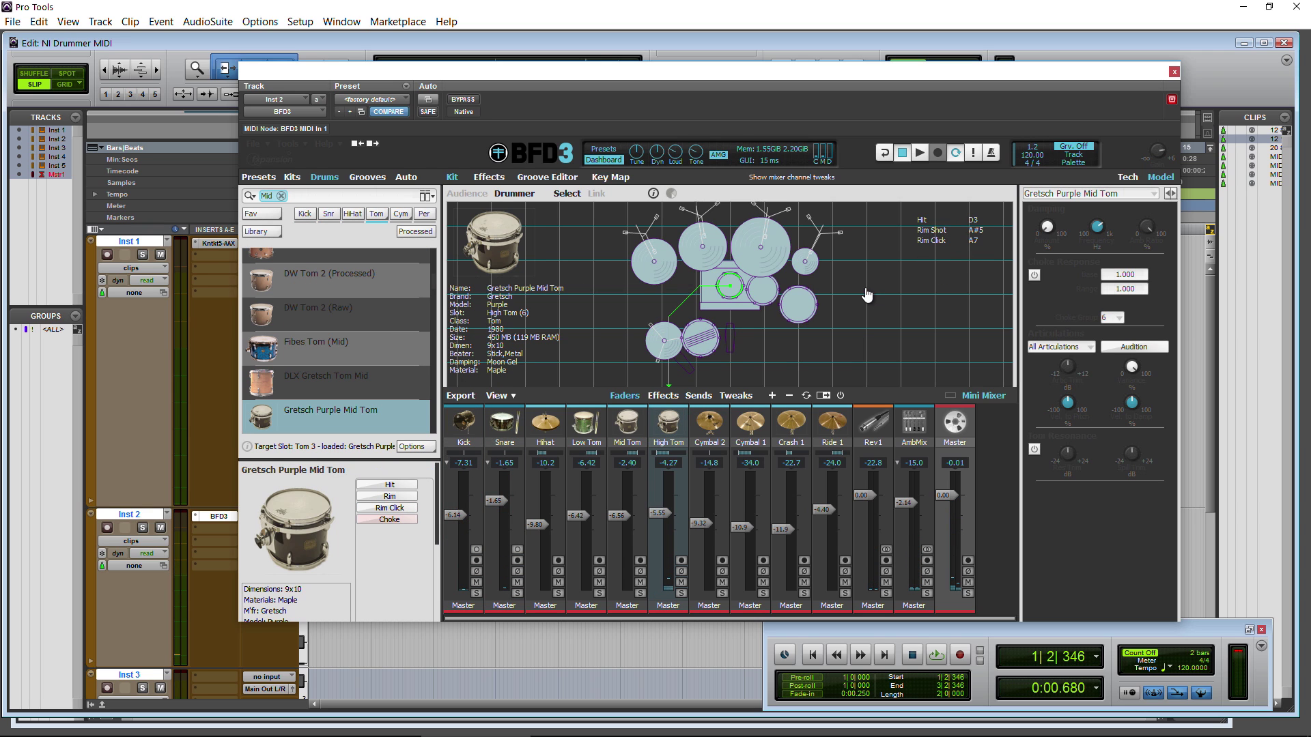
- Move the 12 16th Ride clip from Inst 1 to BFD3's Inst 2 at 1|4|237 and audition it
click(1174, 72)
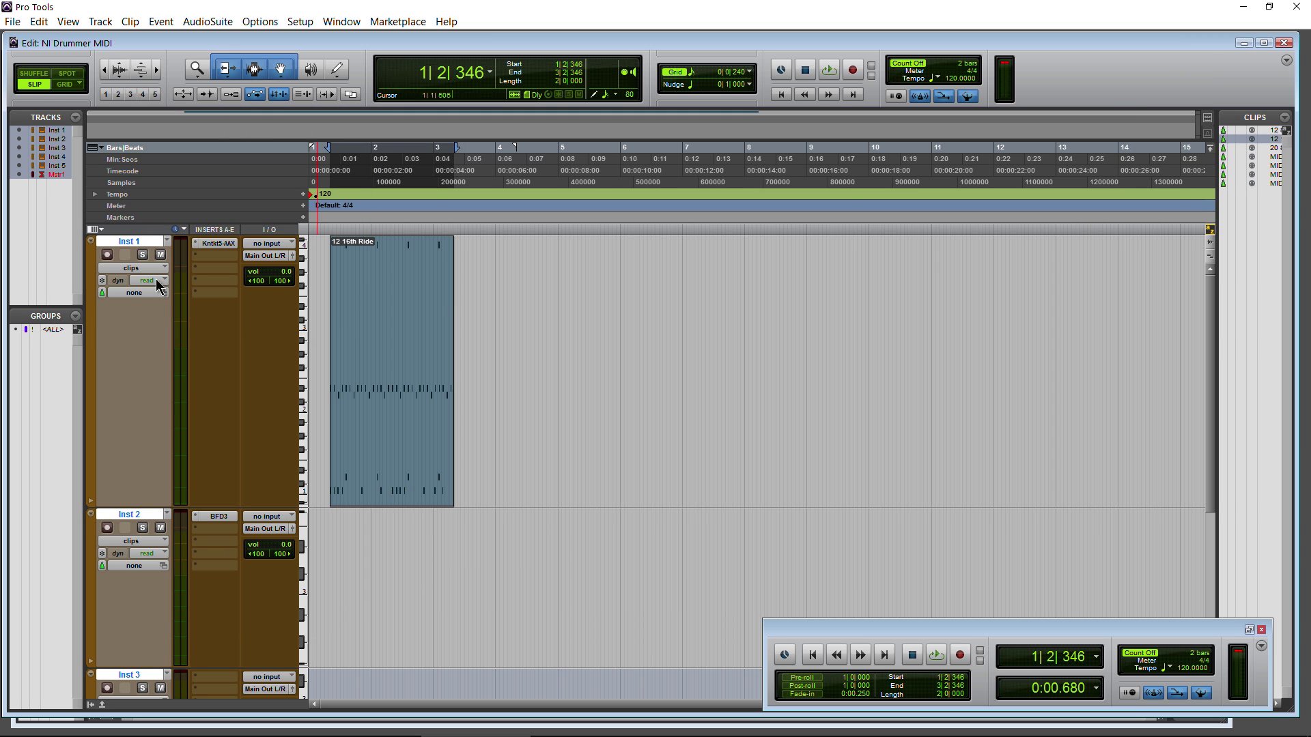
drag(377, 440, 394, 586)
key(space)
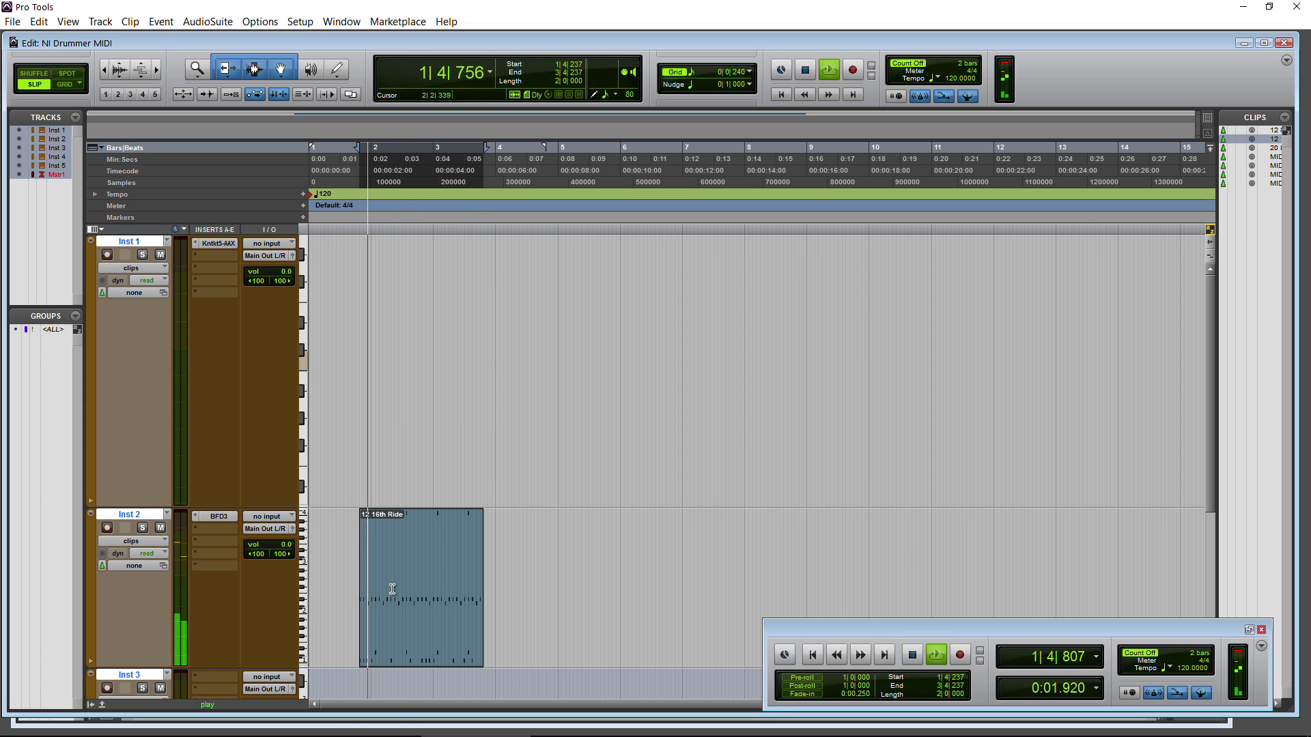
key(space)
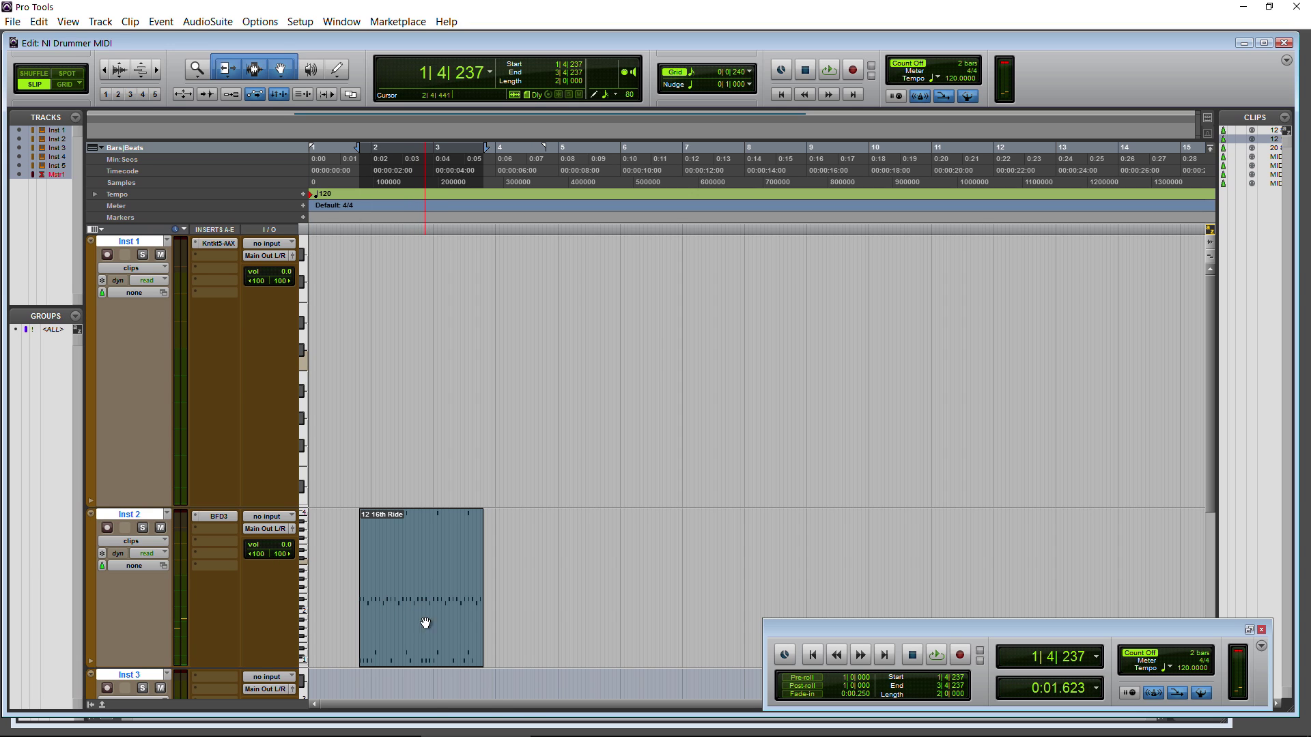
- Drag 06 8th Hat Both from the 07 Pod 110BPM 7-4 folder onto Inst 2 at 4|2|915
click(267, 724)
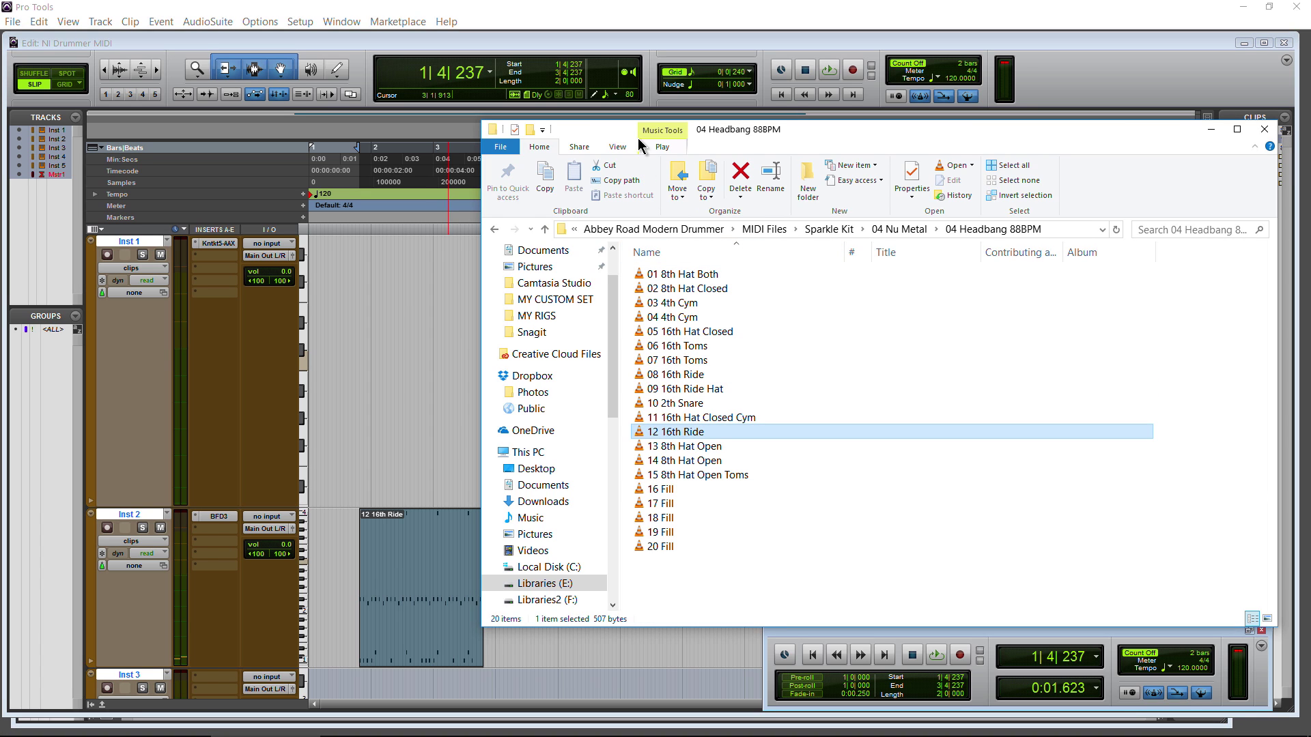
click(494, 232)
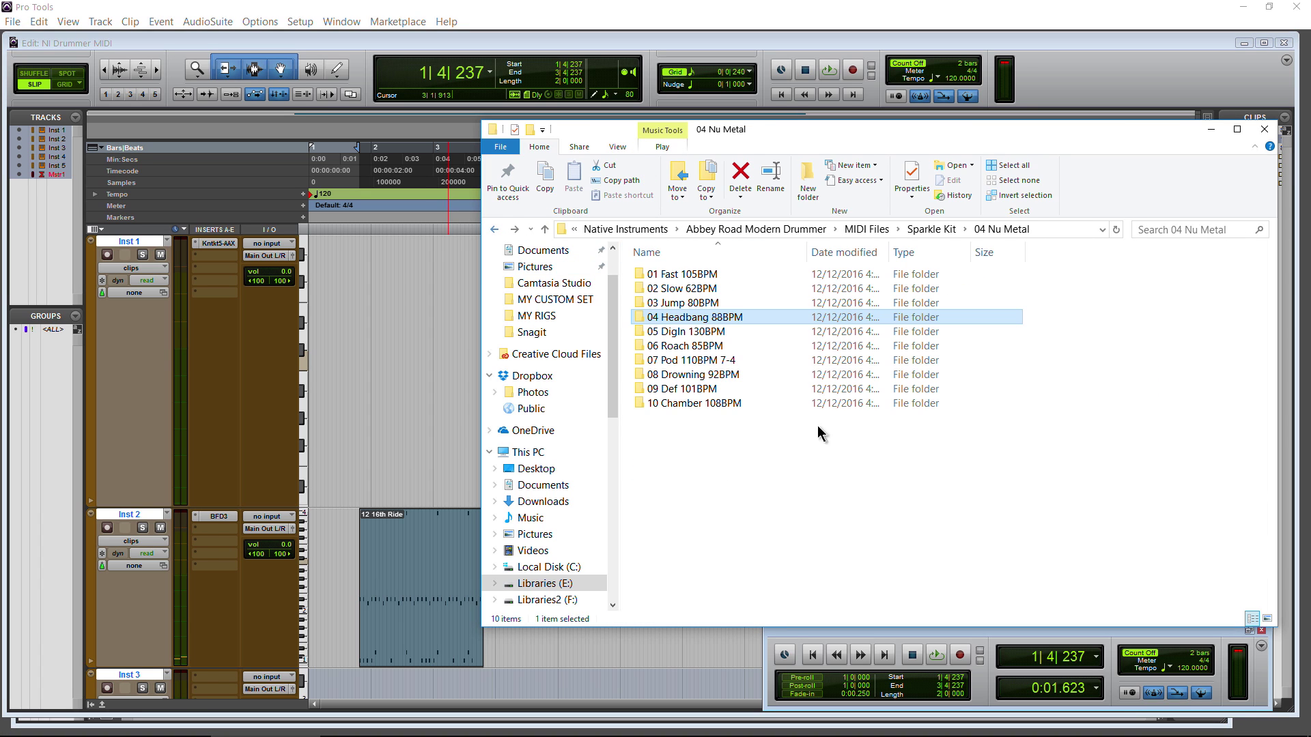
double_click(710, 357)
drag(689, 129, 733, 133)
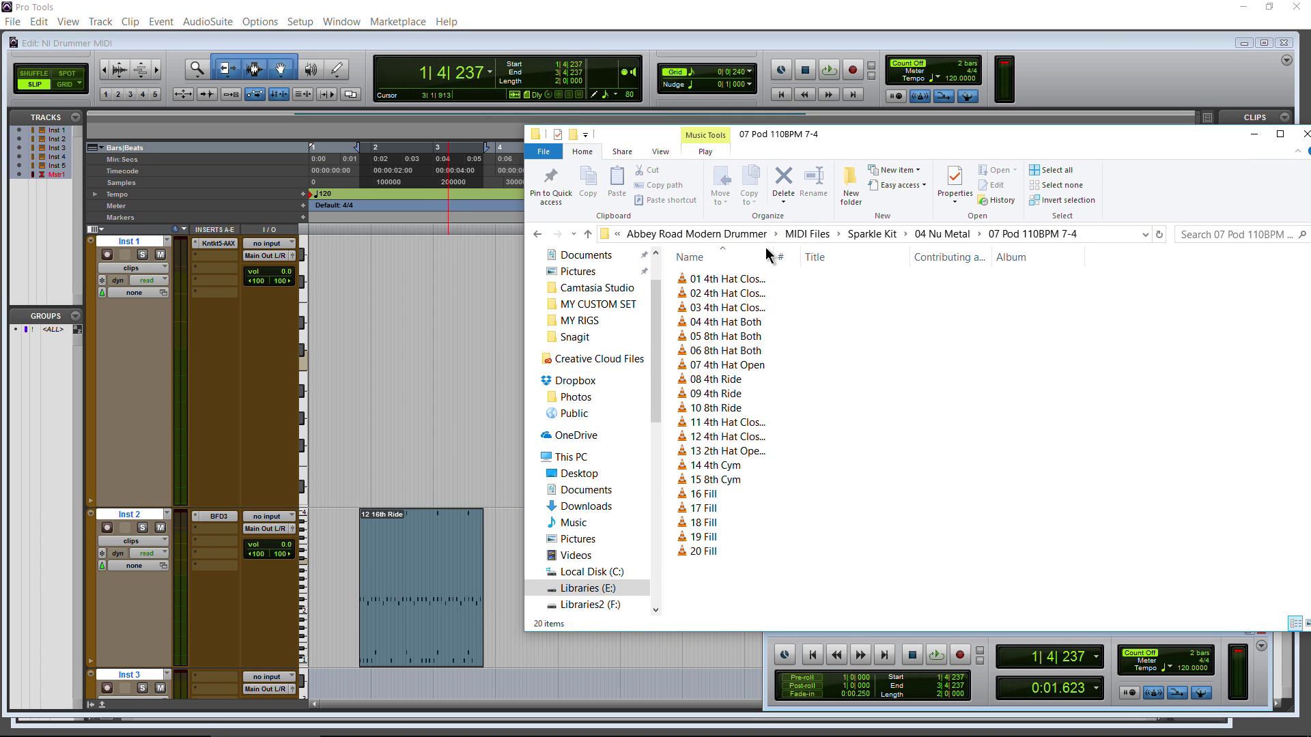
drag(774, 253, 926, 254)
click(701, 350)
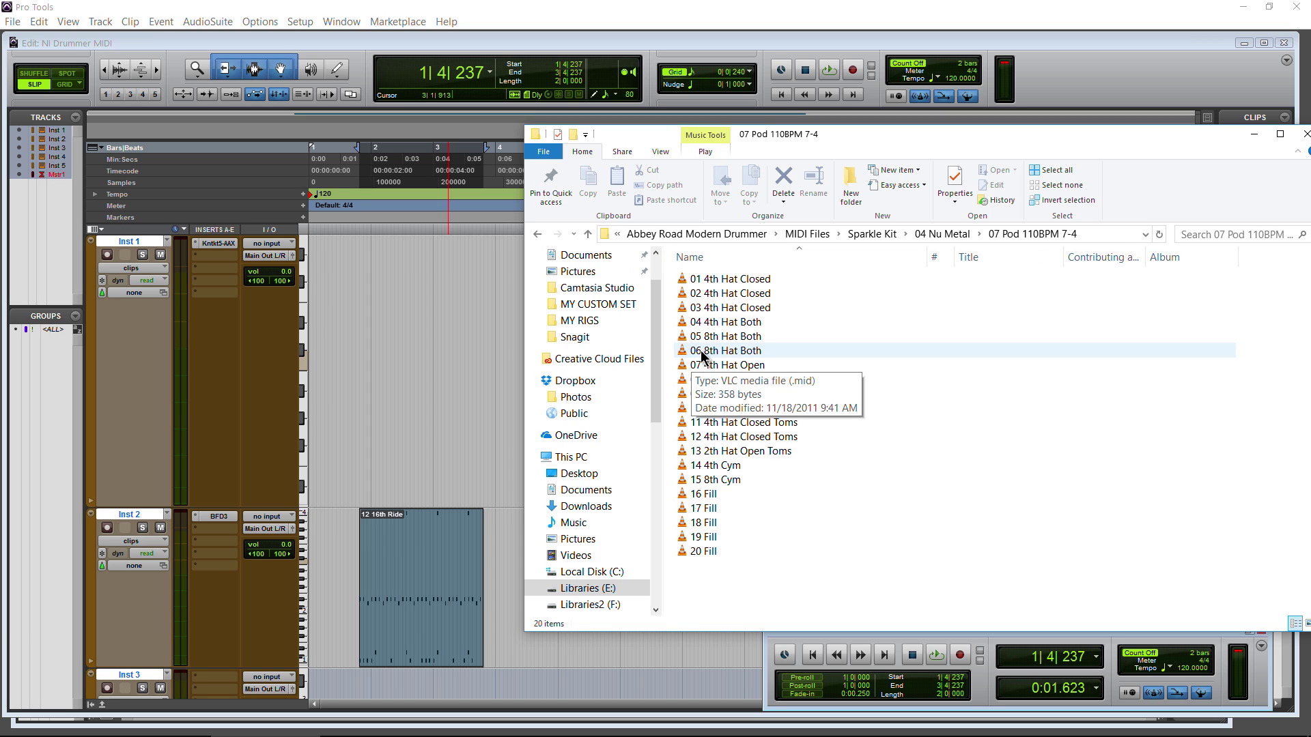
drag(640, 139, 838, 140)
drag(887, 350, 585, 623)
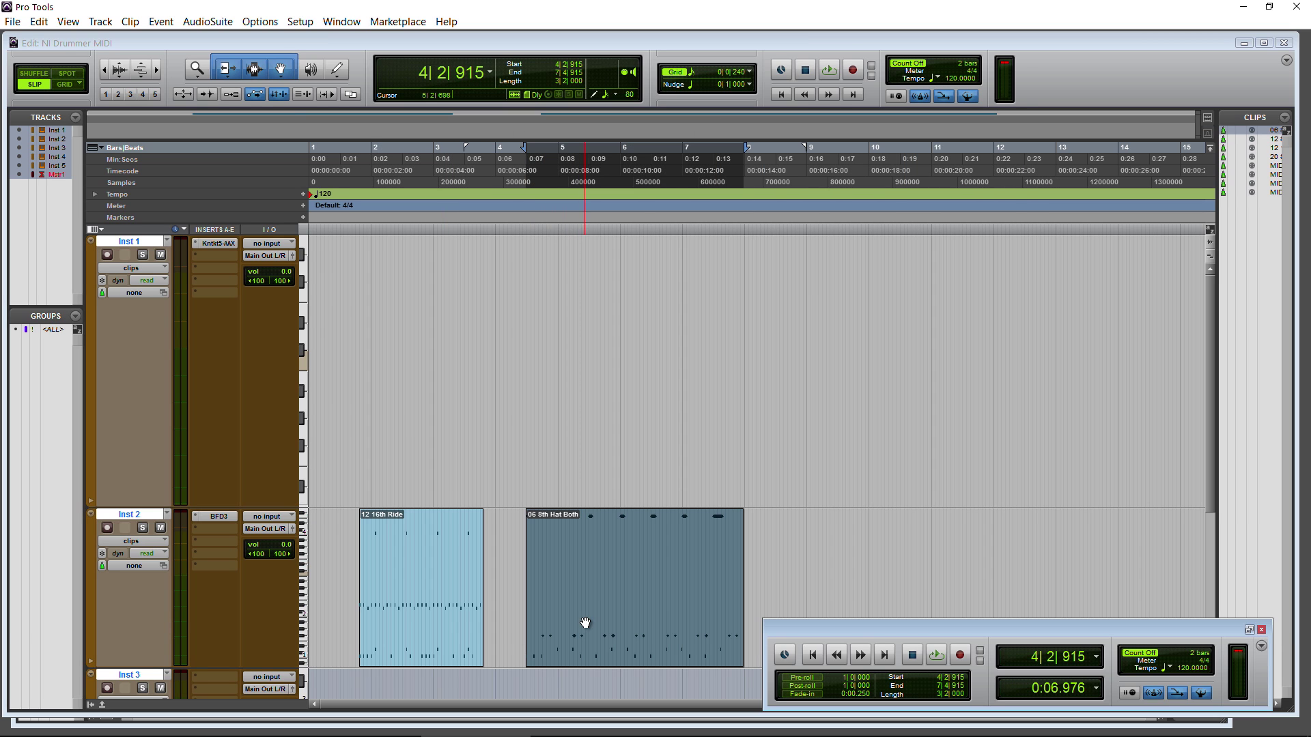
- Audition the 06 8th Hat Both groove through BFD3 on Inst 2
click(218, 517)
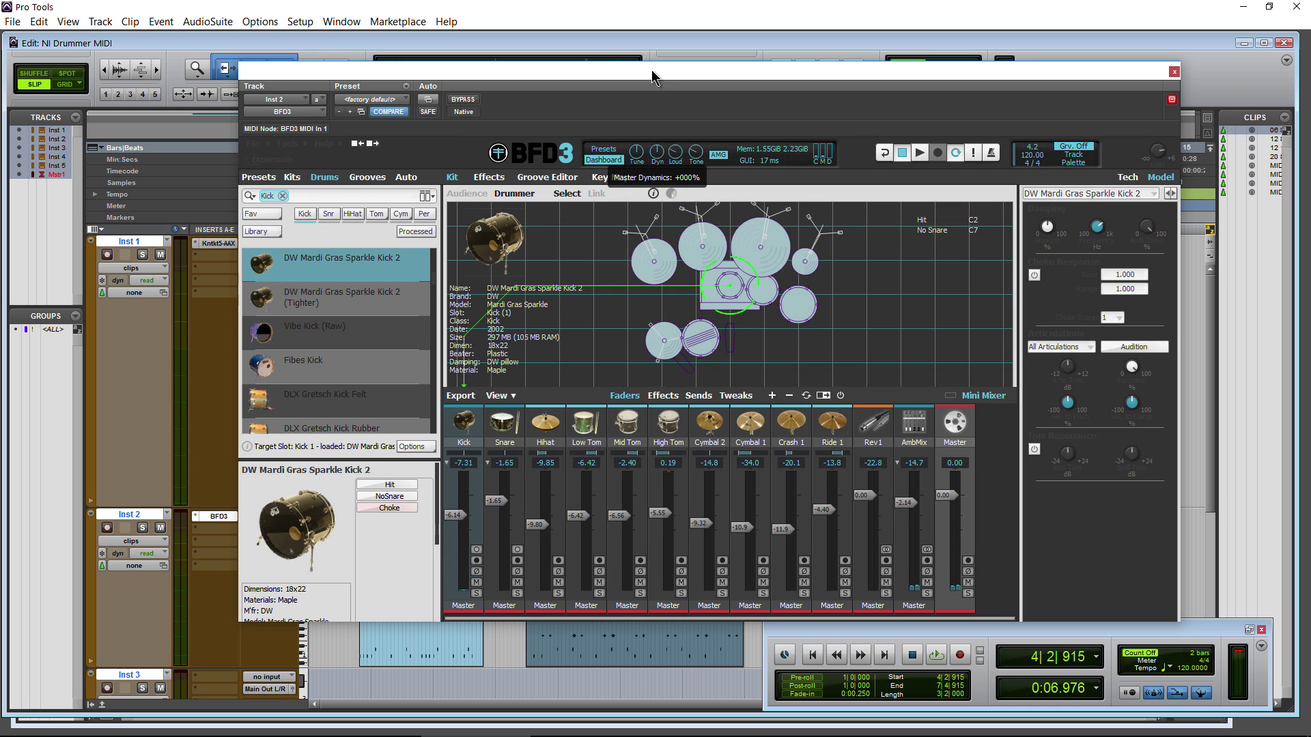
drag(653, 75, 642, 75)
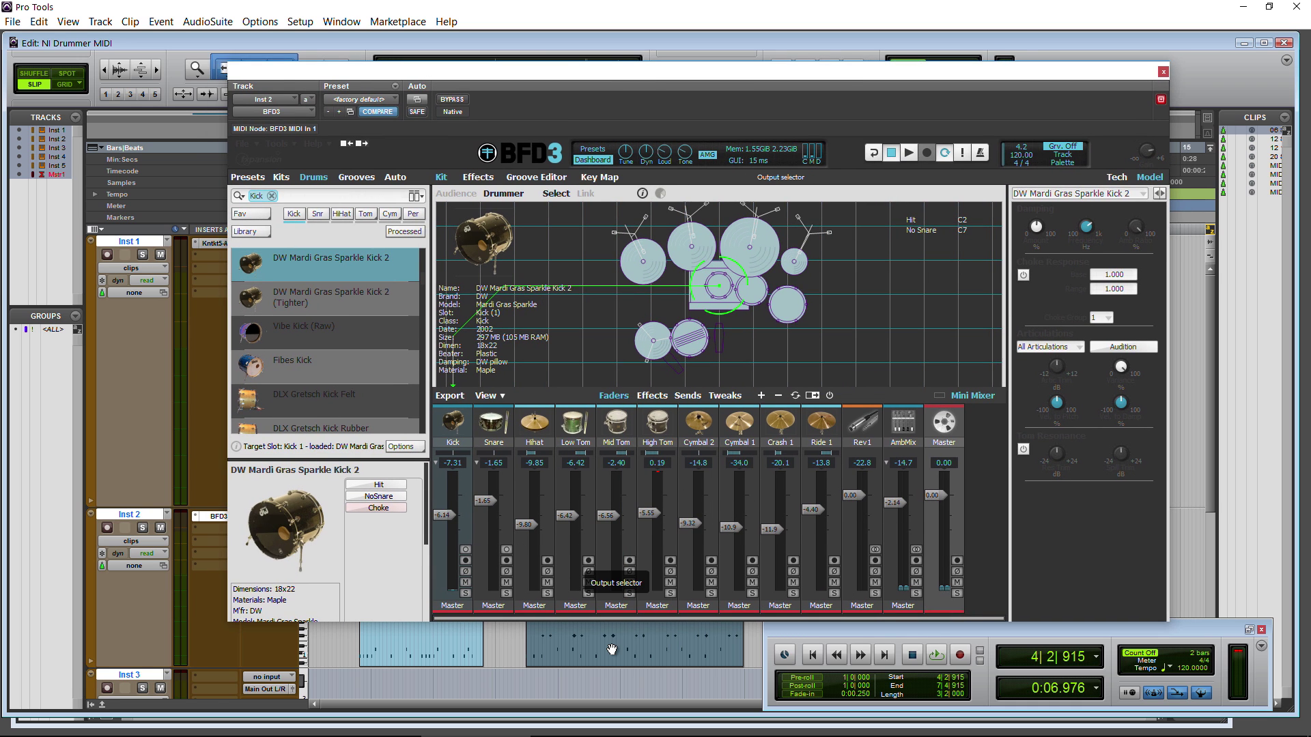
key(space)
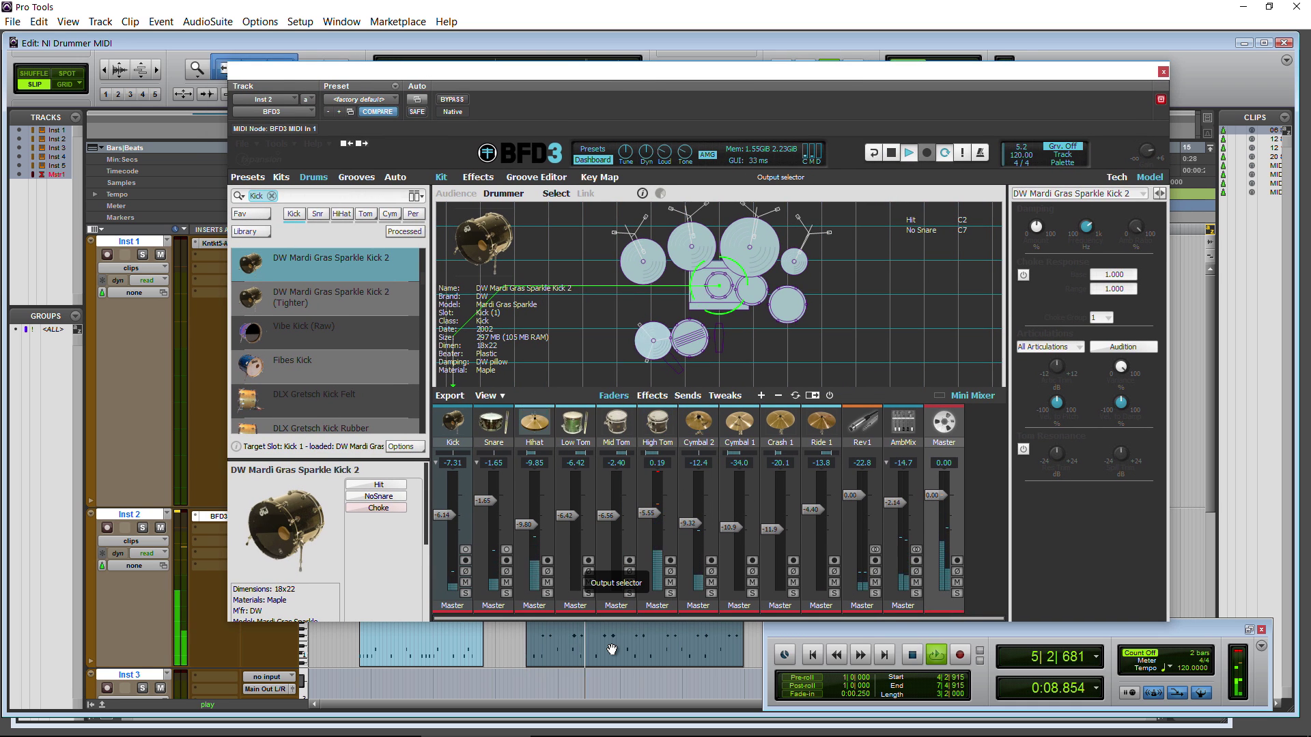
key(space)
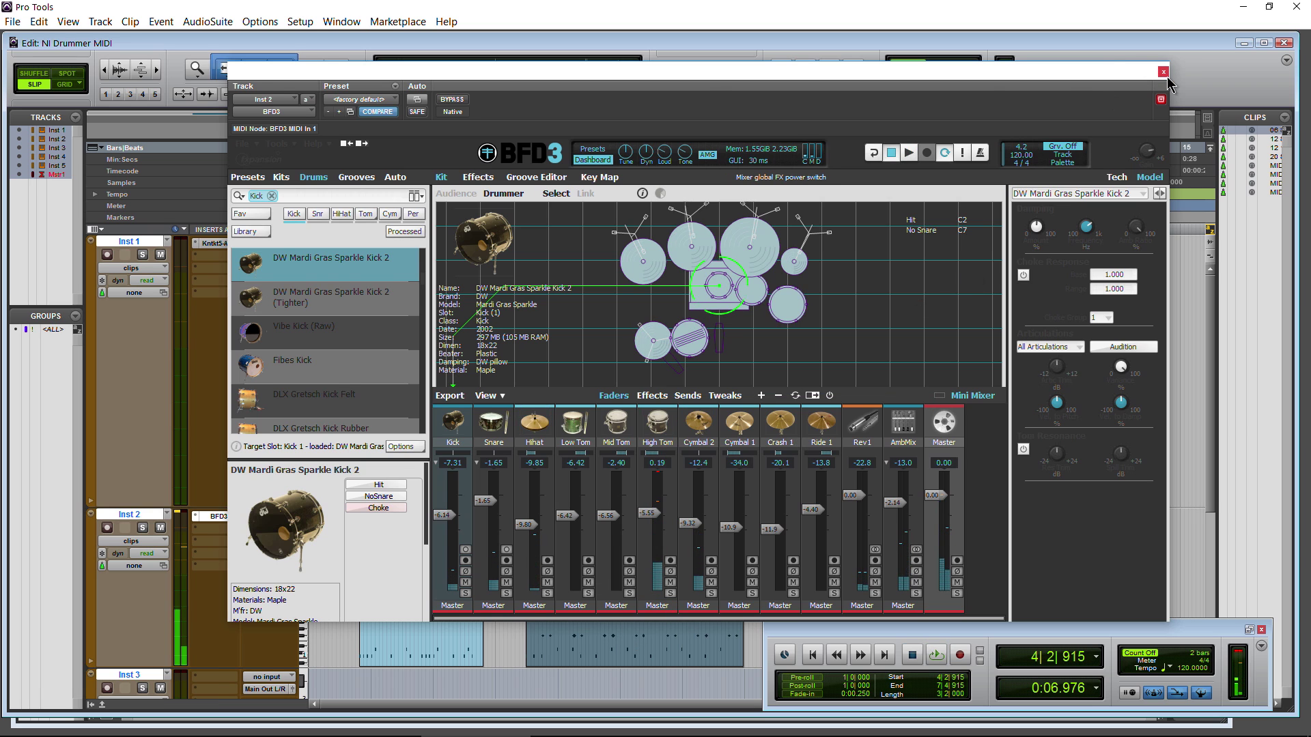
click(1163, 72)
- Move the hat clip to Inst 1 to hear it through Kontakt, then back to Inst 2
drag(608, 643, 604, 390)
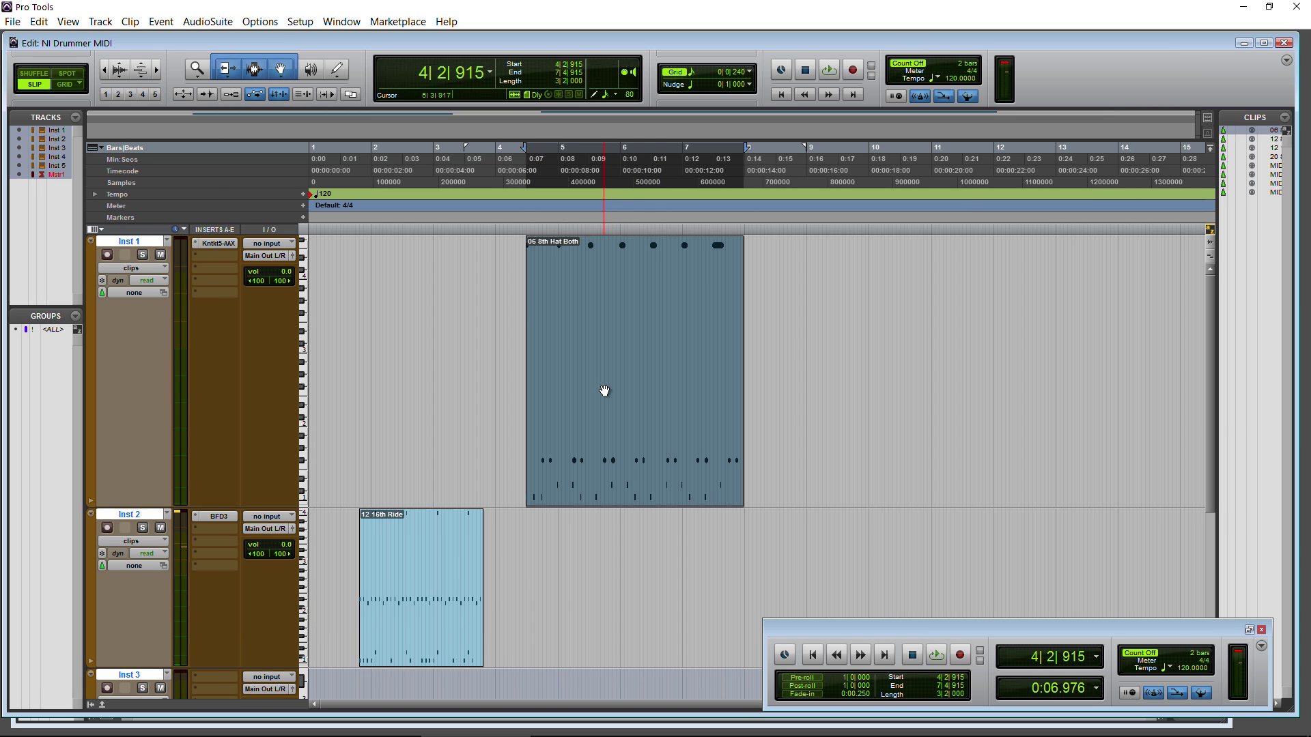
key(space)
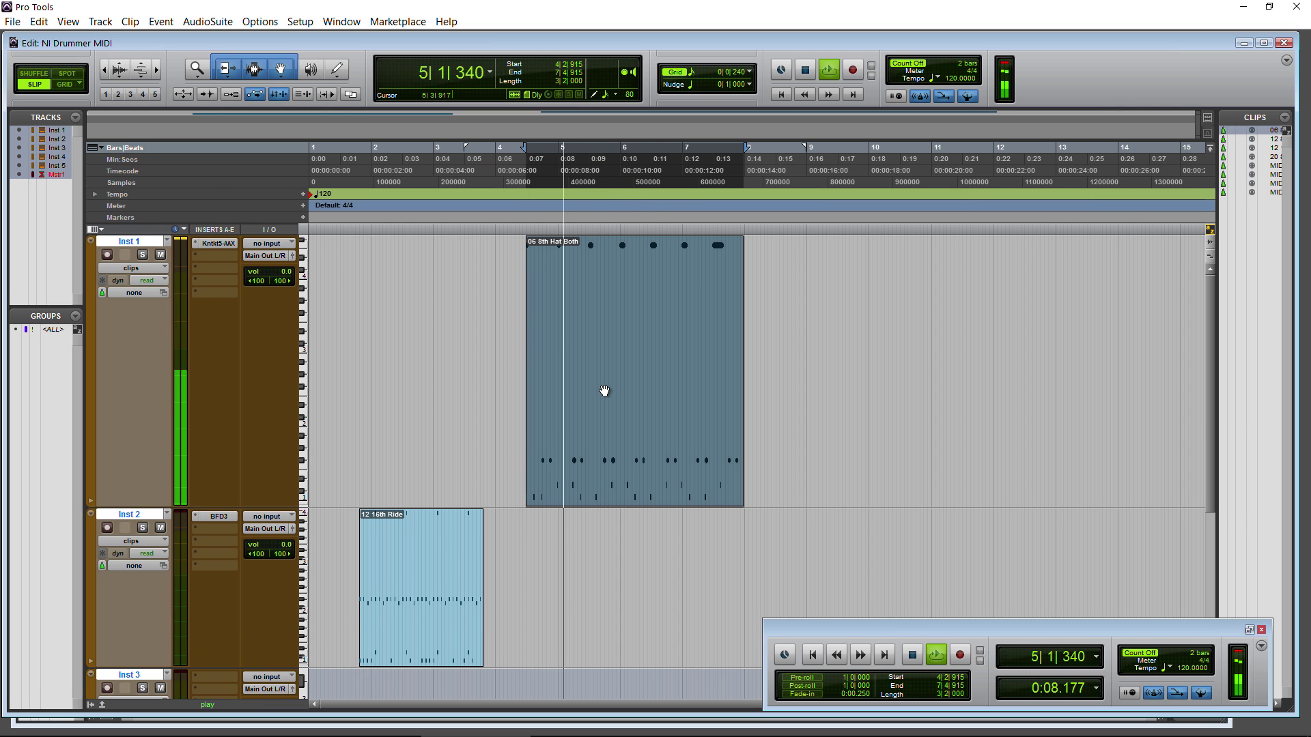
key(space)
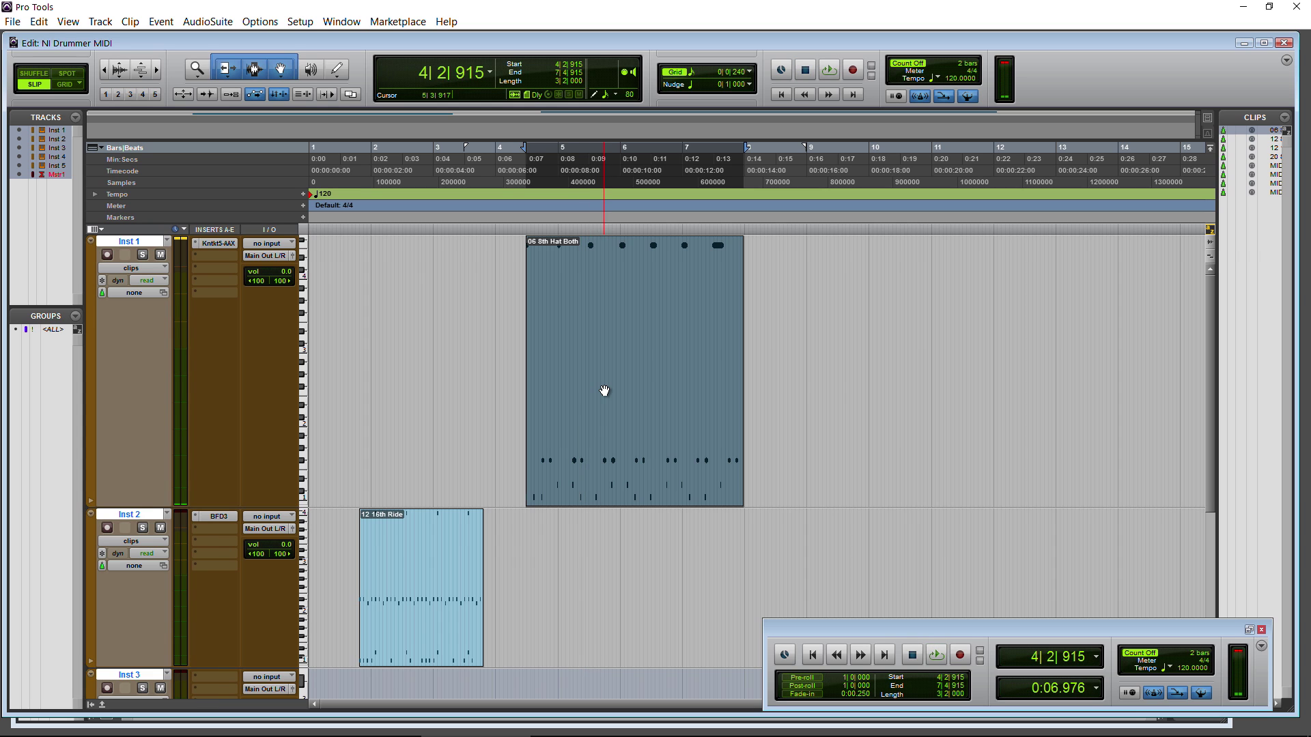
click(597, 427)
drag(594, 520, 609, 577)
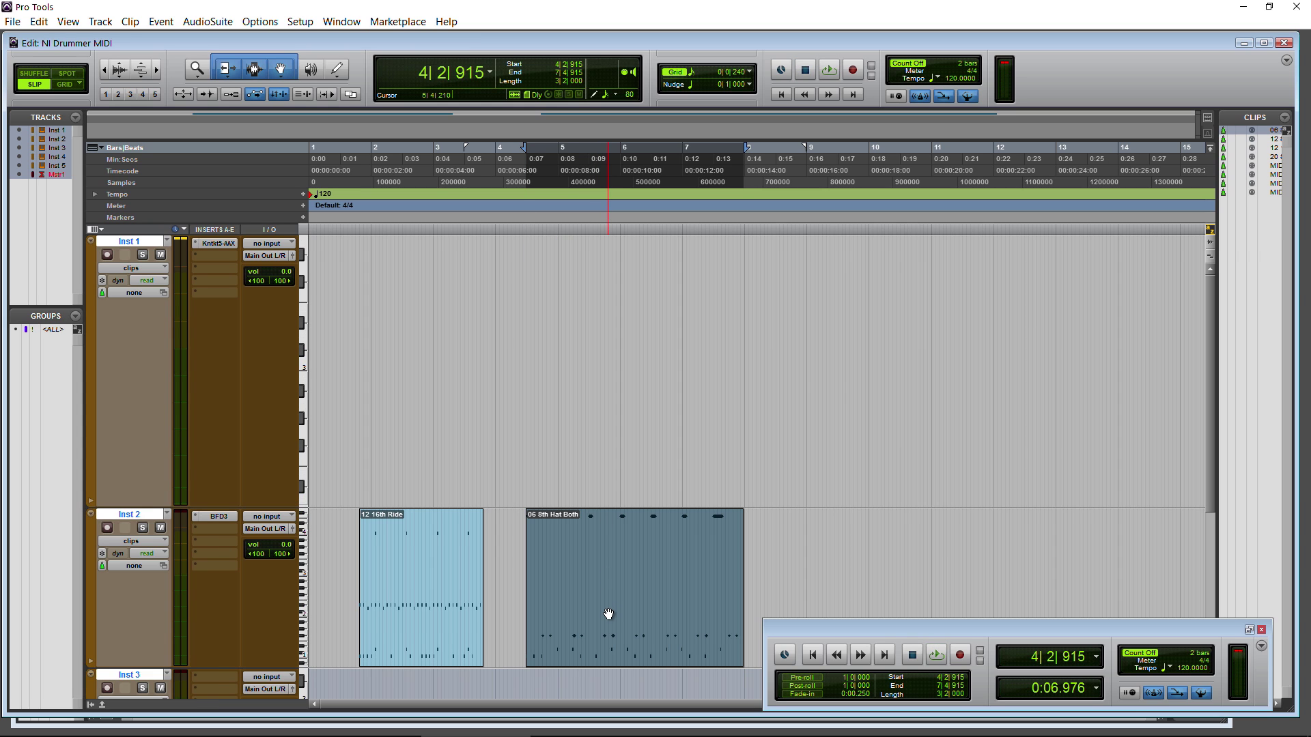
- Delete the 06 8th Hat Both and 12 16th Ride clips from the timeline
key(Delete)
click(457, 621)
key(Delete)
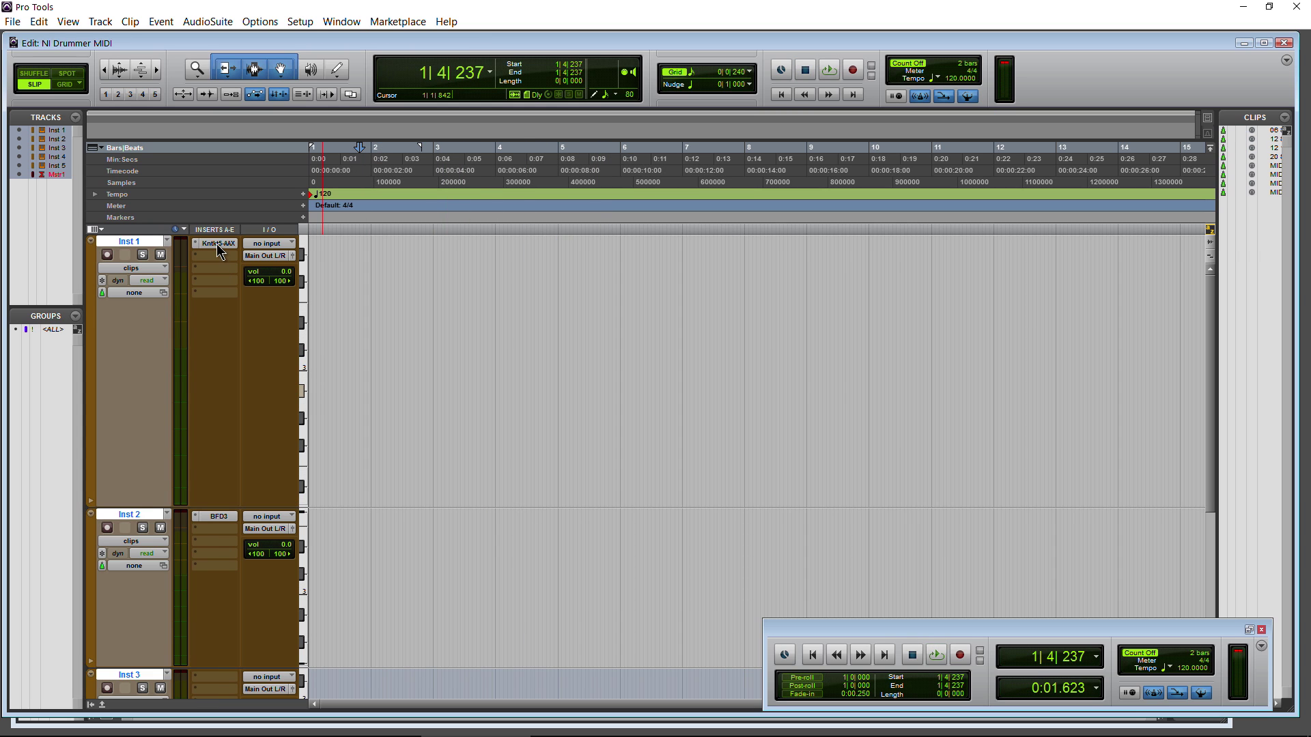
- Open Inst 1's Kontakt and show Studio Drummer's Options page with velocity, MIDI mapping and randomize settings
click(218, 245)
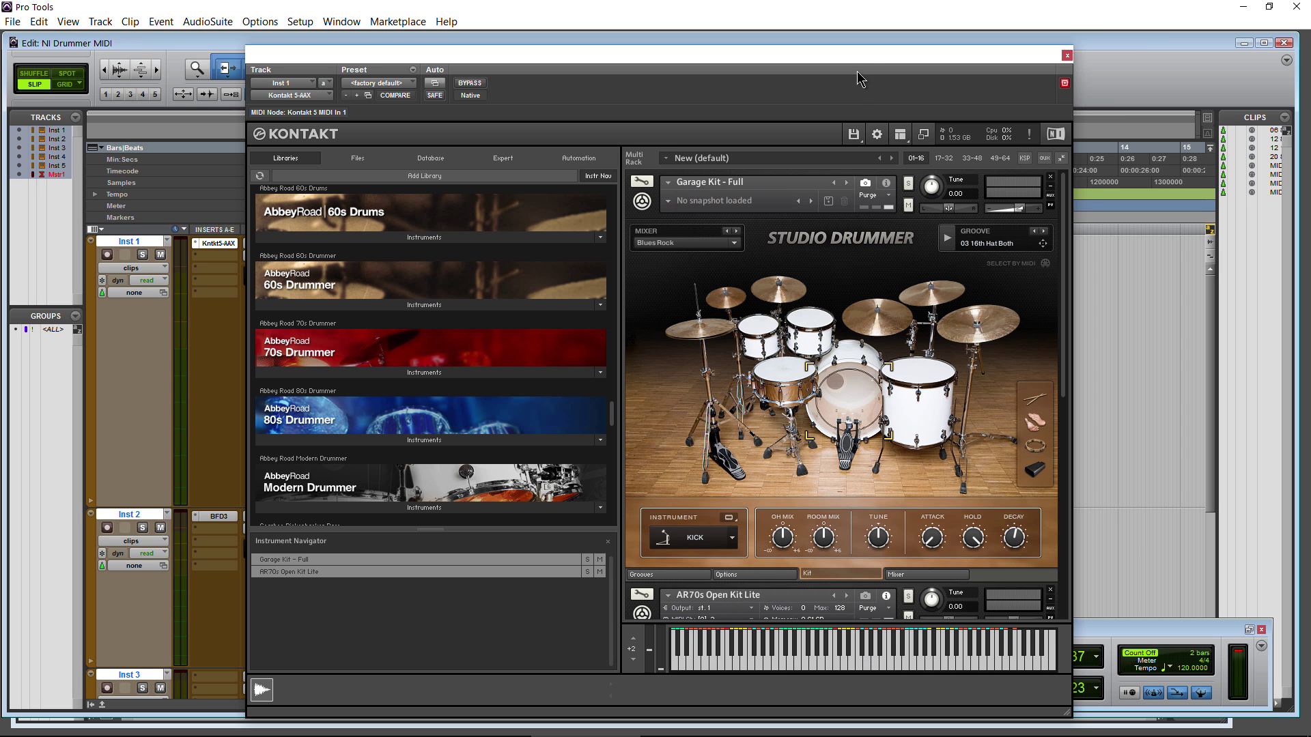
drag(858, 71, 785, 36)
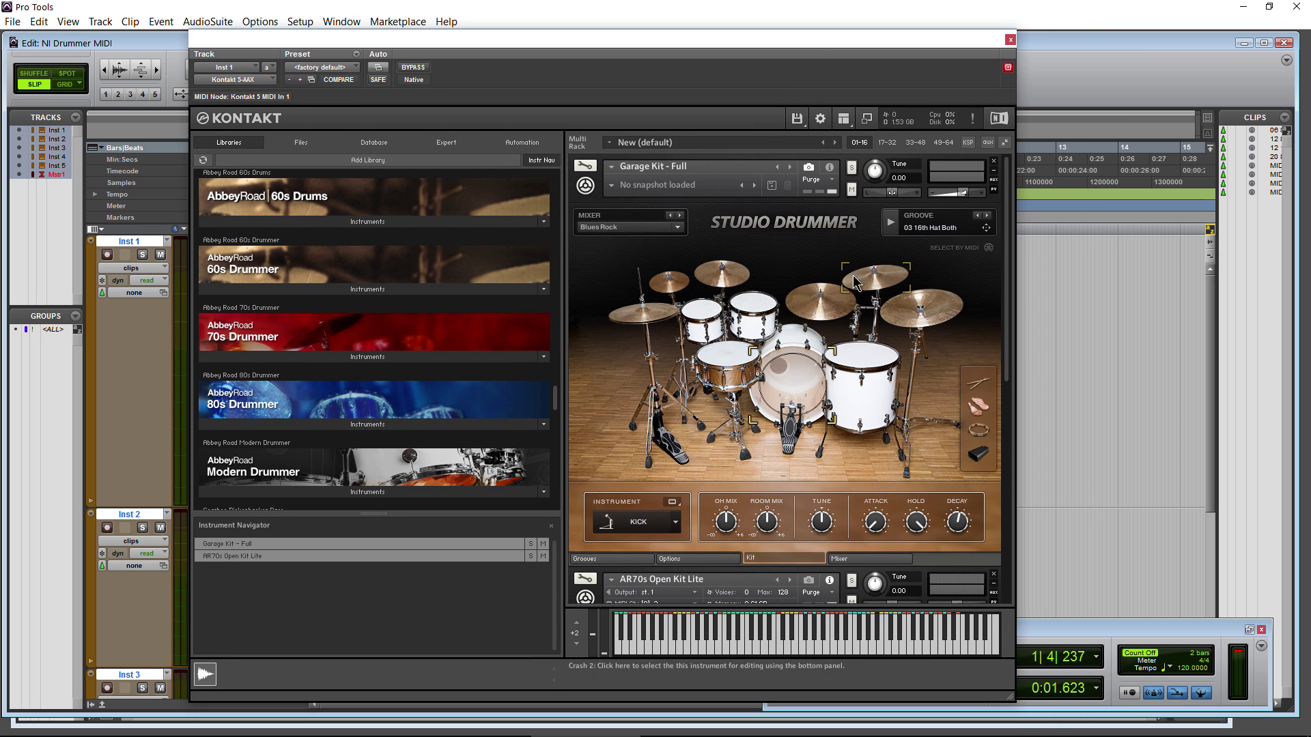
click(890, 222)
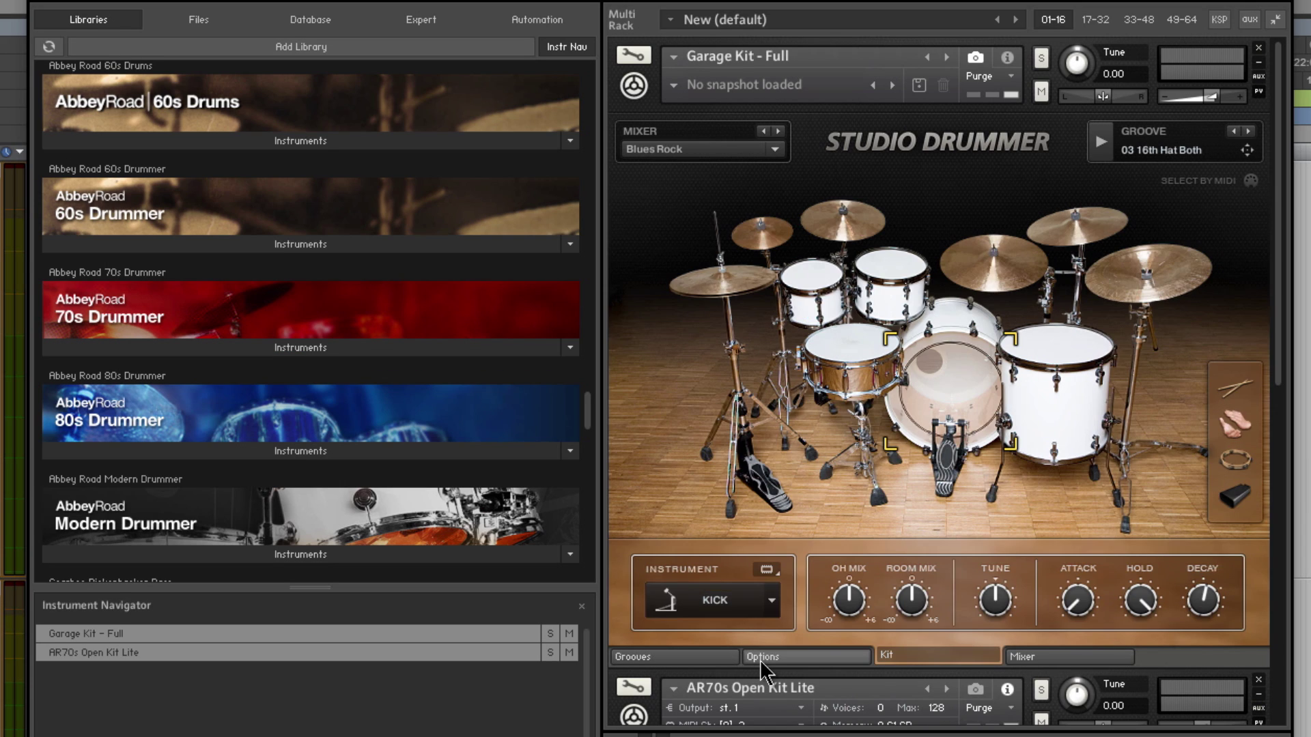
click(670, 559)
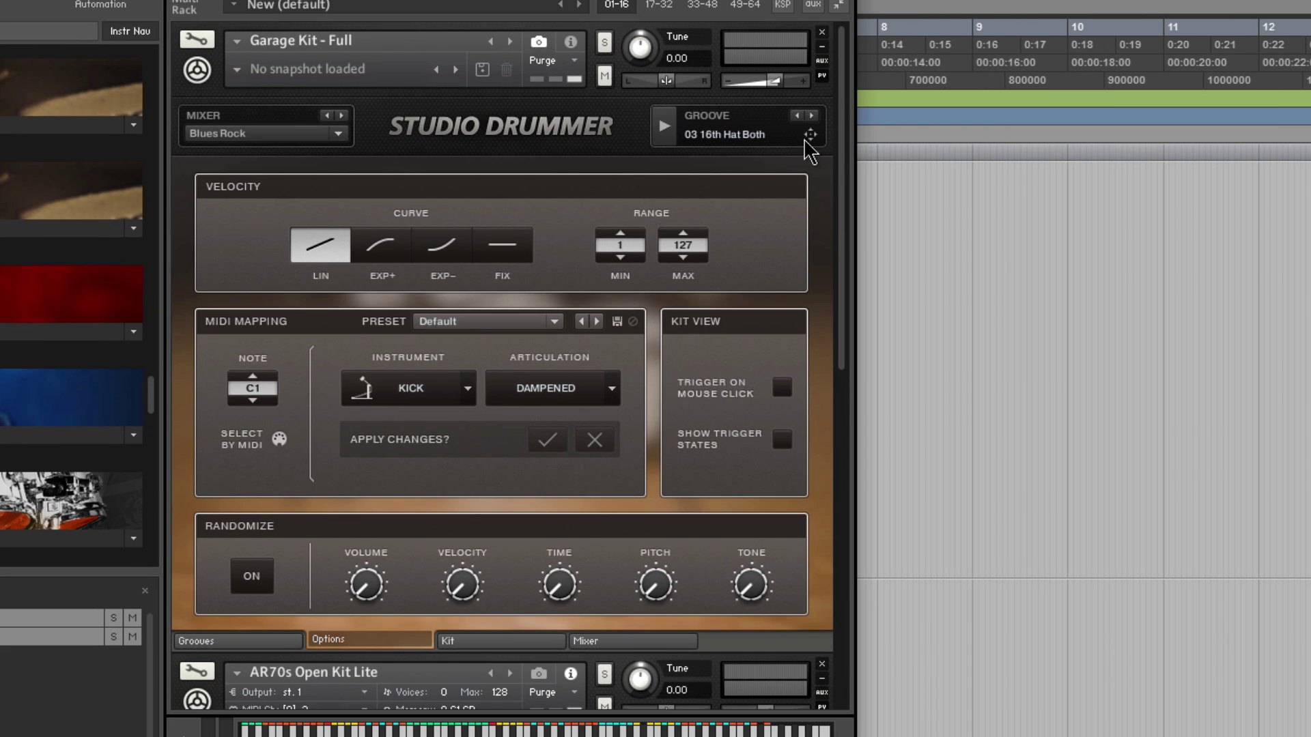
click(887, 161)
- Set Studio Drummer's MIDI mapping preset to BFD and add groove clip MIDI-05 after MIDI-04 on Inst 1
key(ctrl+v)
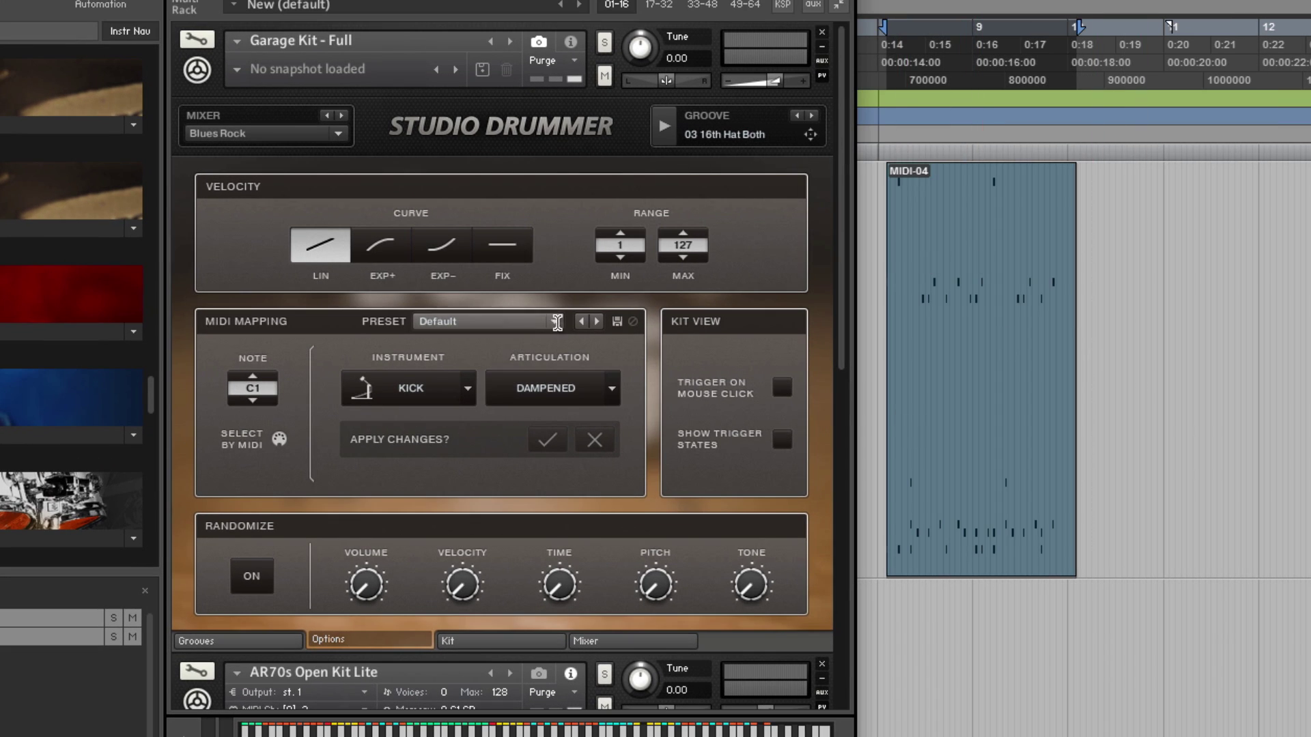
click(522, 329)
click(467, 475)
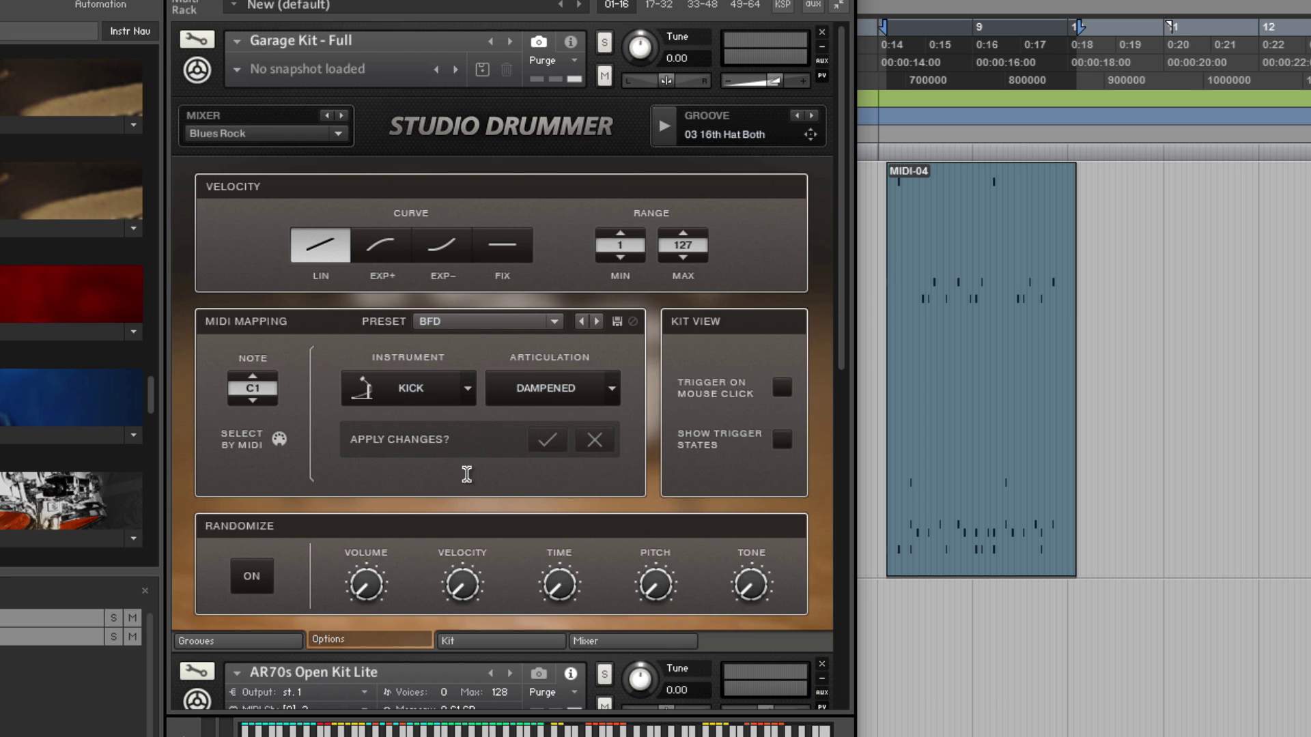
click(1108, 226)
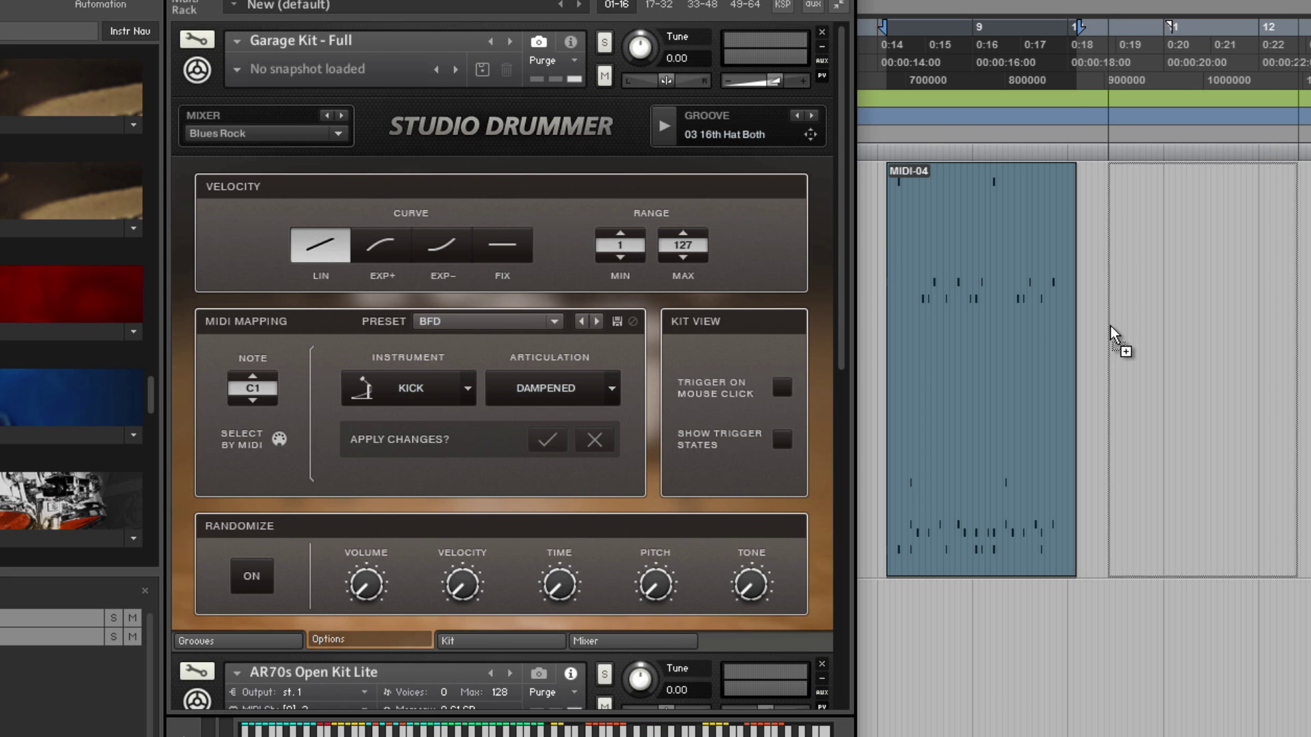
key(ctrl+v)
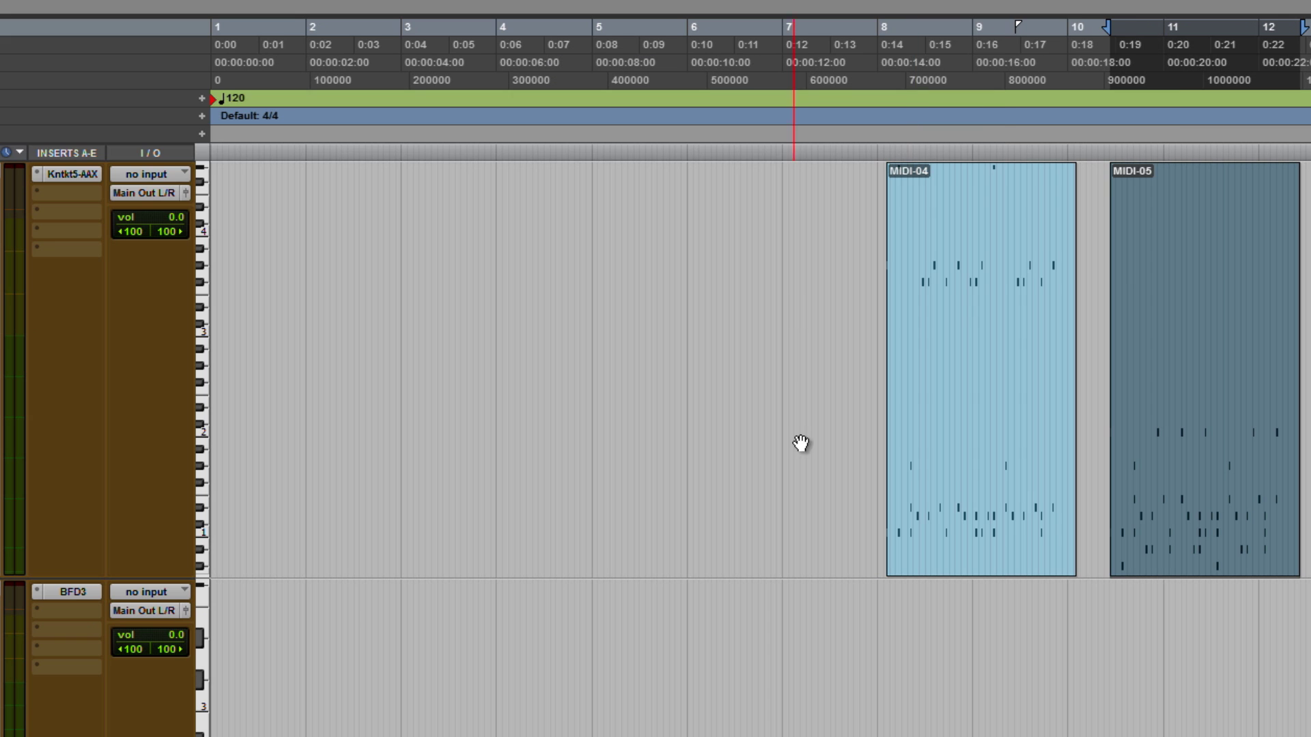
- Audition the MIDI-04 and MIDI-05 grooves one after the other
click(1006, 498)
key(space)
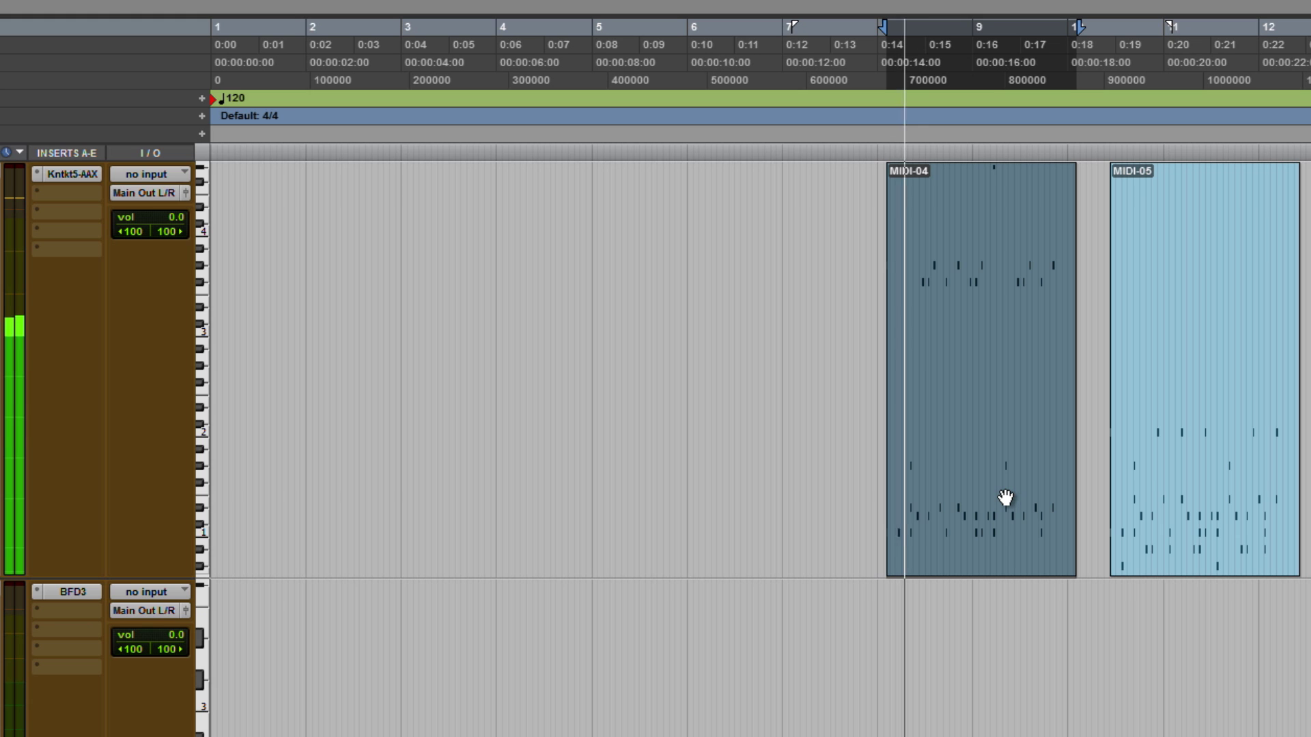
key(space)
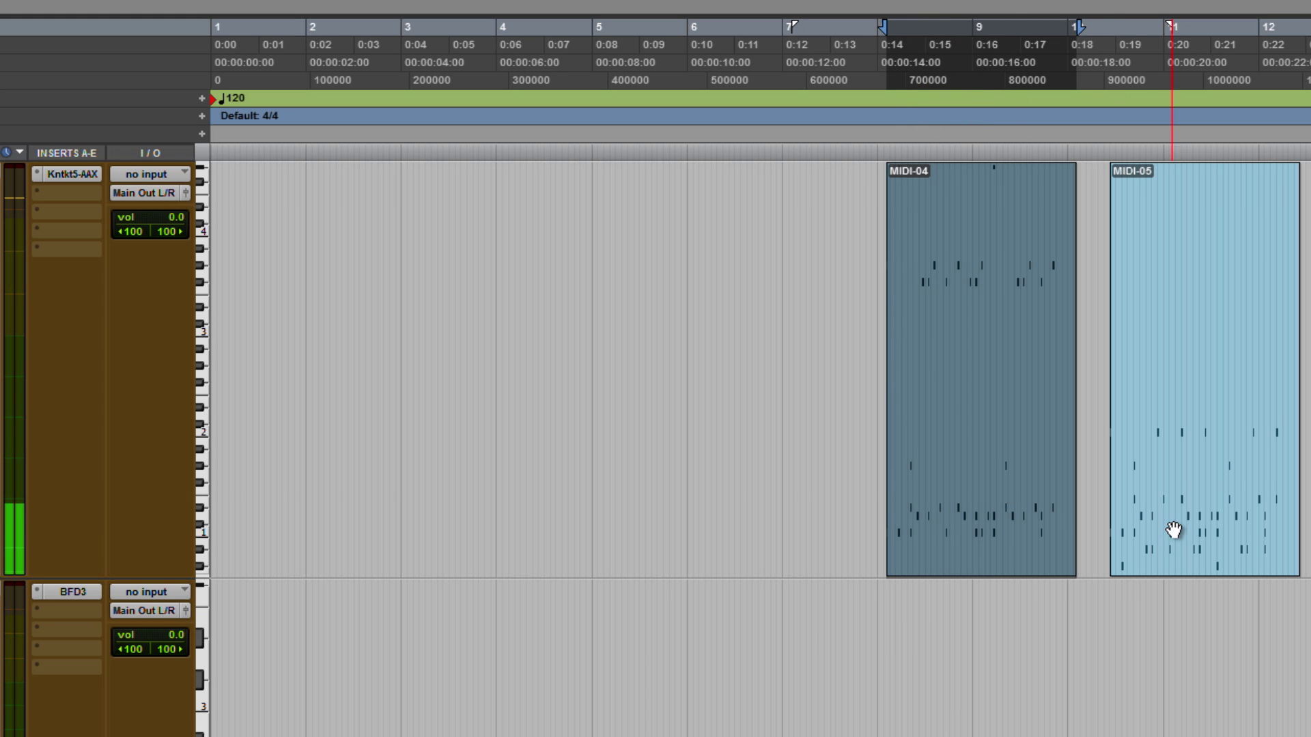
click(1194, 527)
key(space)
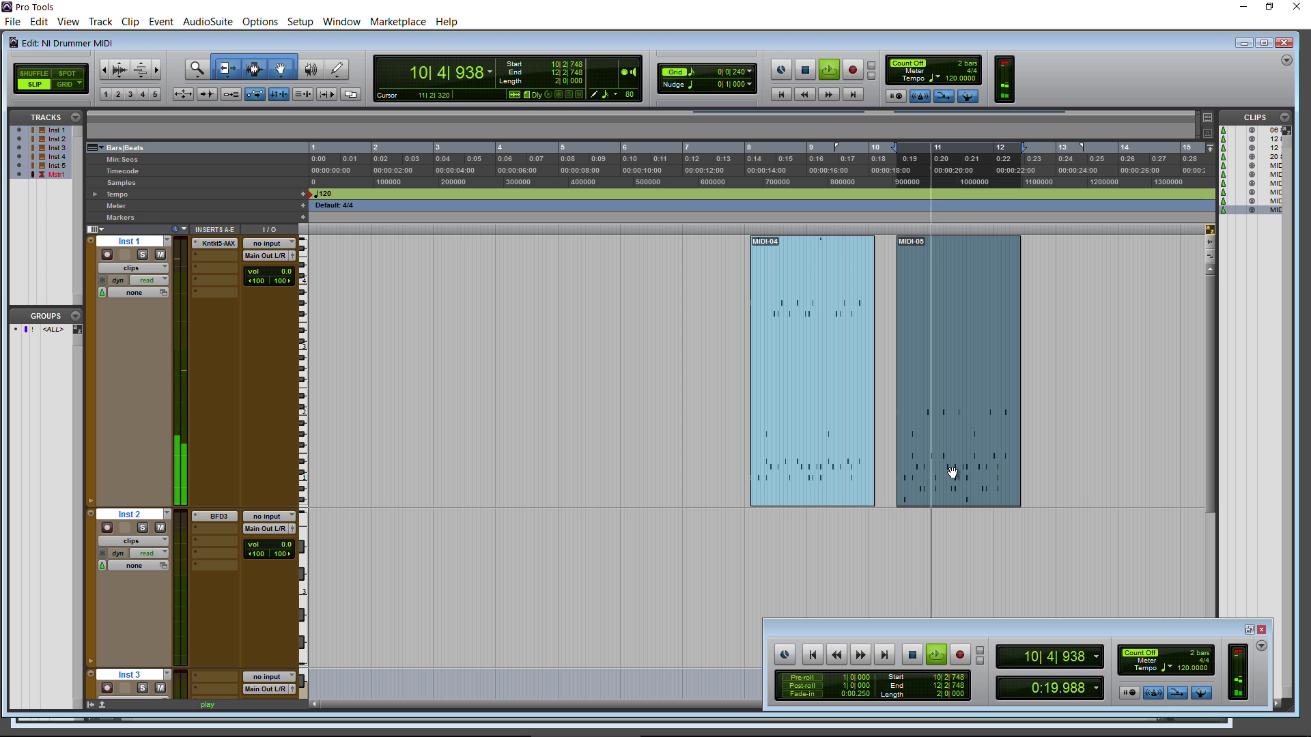
- Audition MIDI-04, then try it on Inst 2 near bar 1 and play it there
key(space)
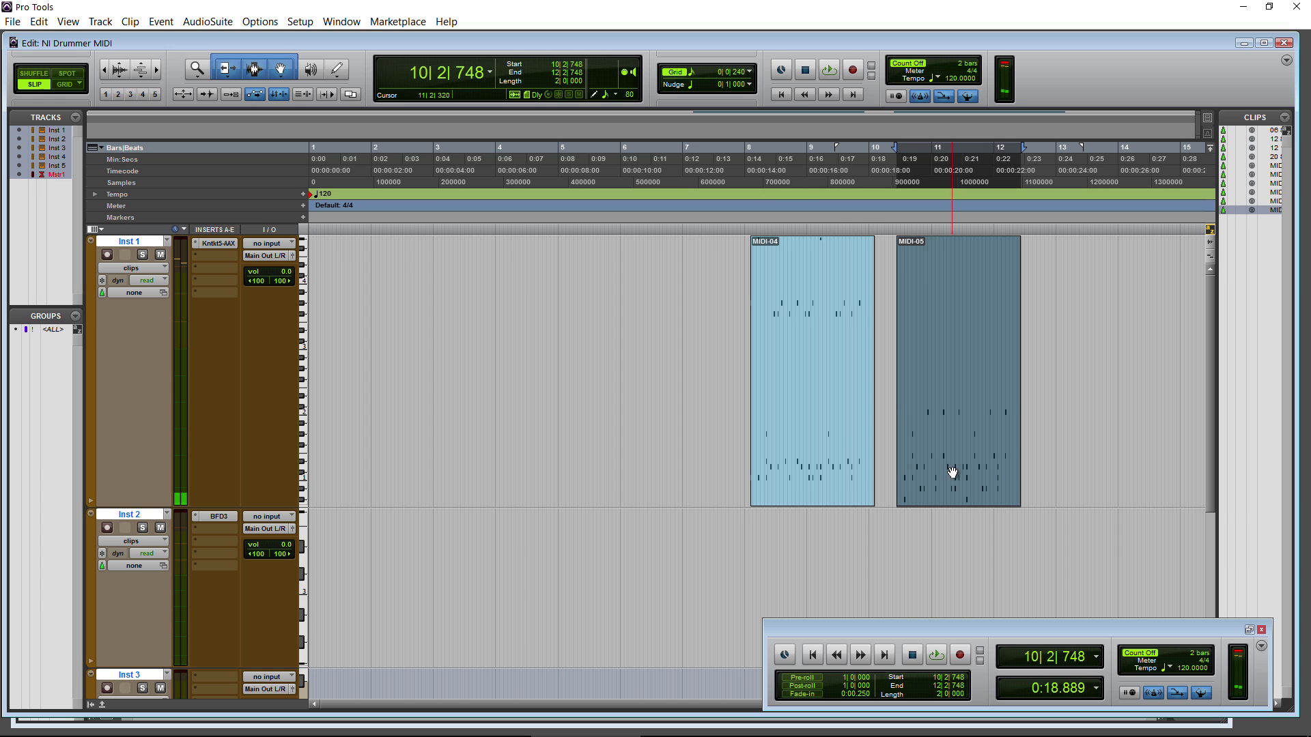
click(784, 468)
key(space)
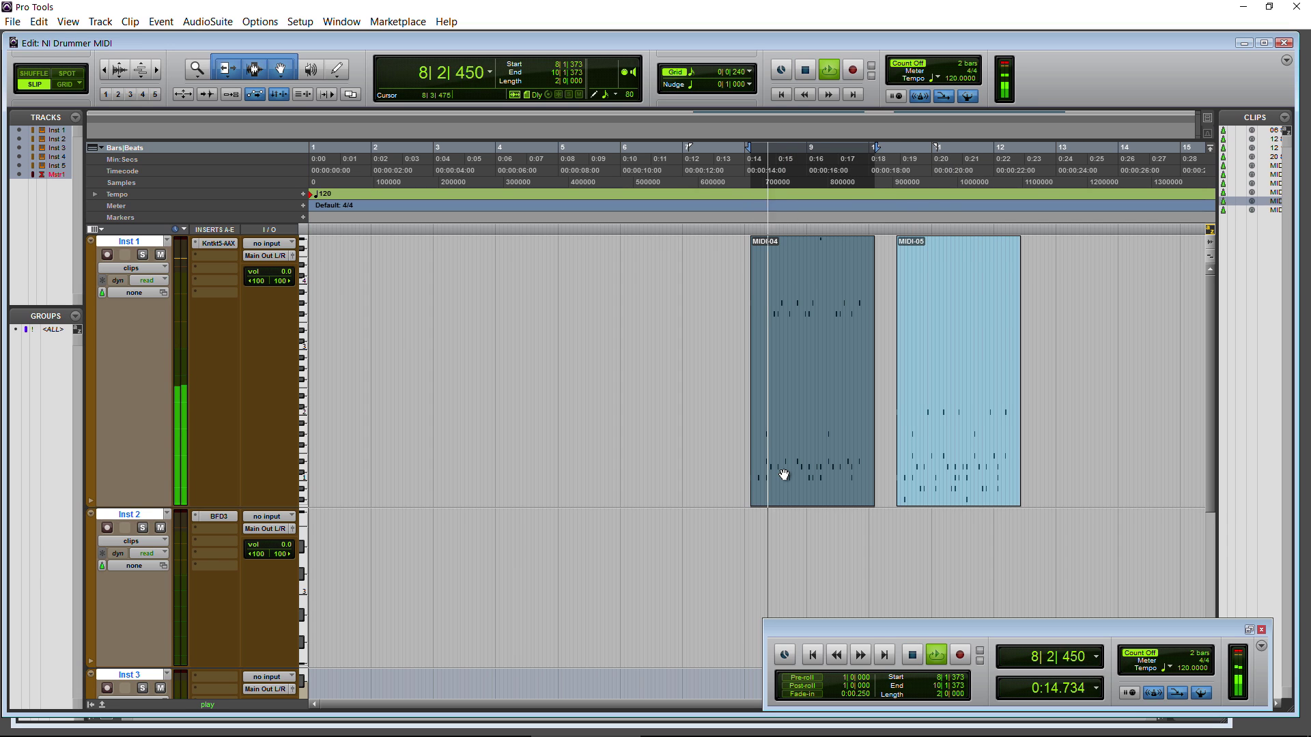
key(space)
drag(816, 428, 379, 631)
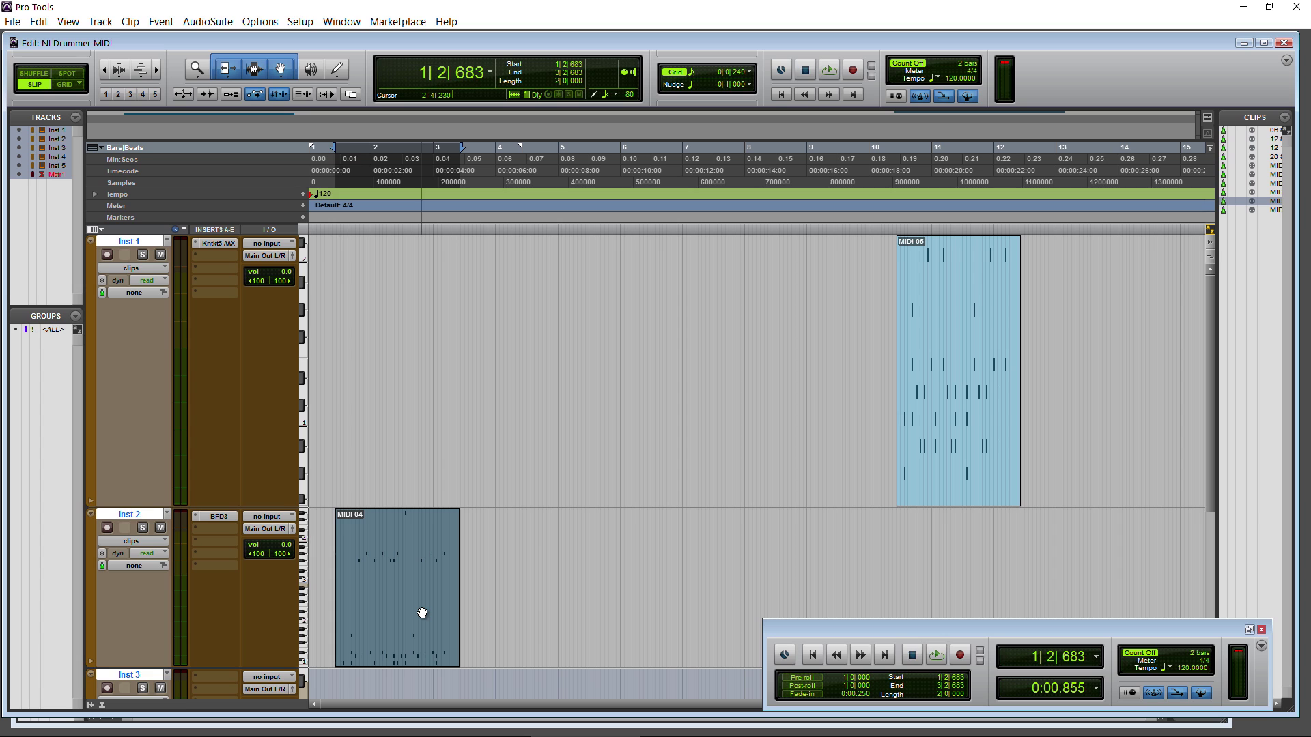
key(space)
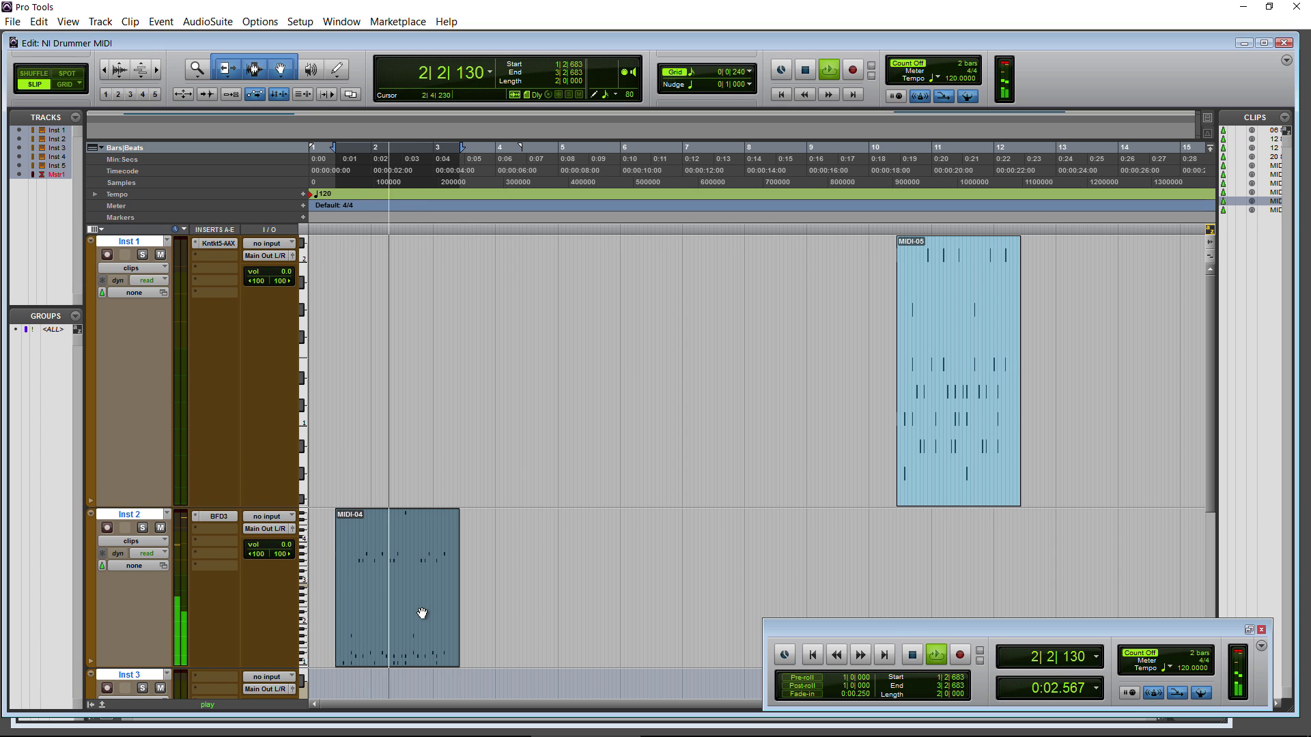
key(space)
- Place MIDI-04 at bar 3 on Inst 1 and MIDI-05 at bar 1 on Inst 2, then play
drag(396, 646, 491, 422)
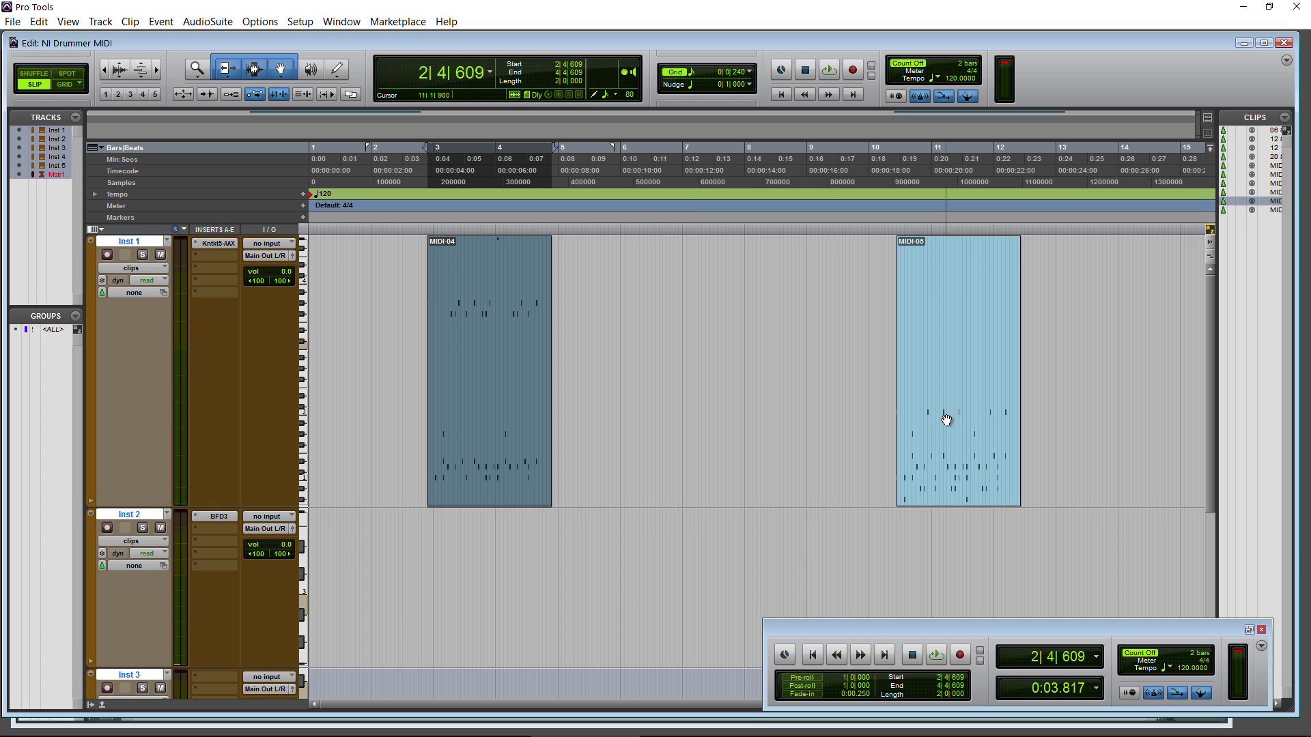
drag(946, 419, 375, 610)
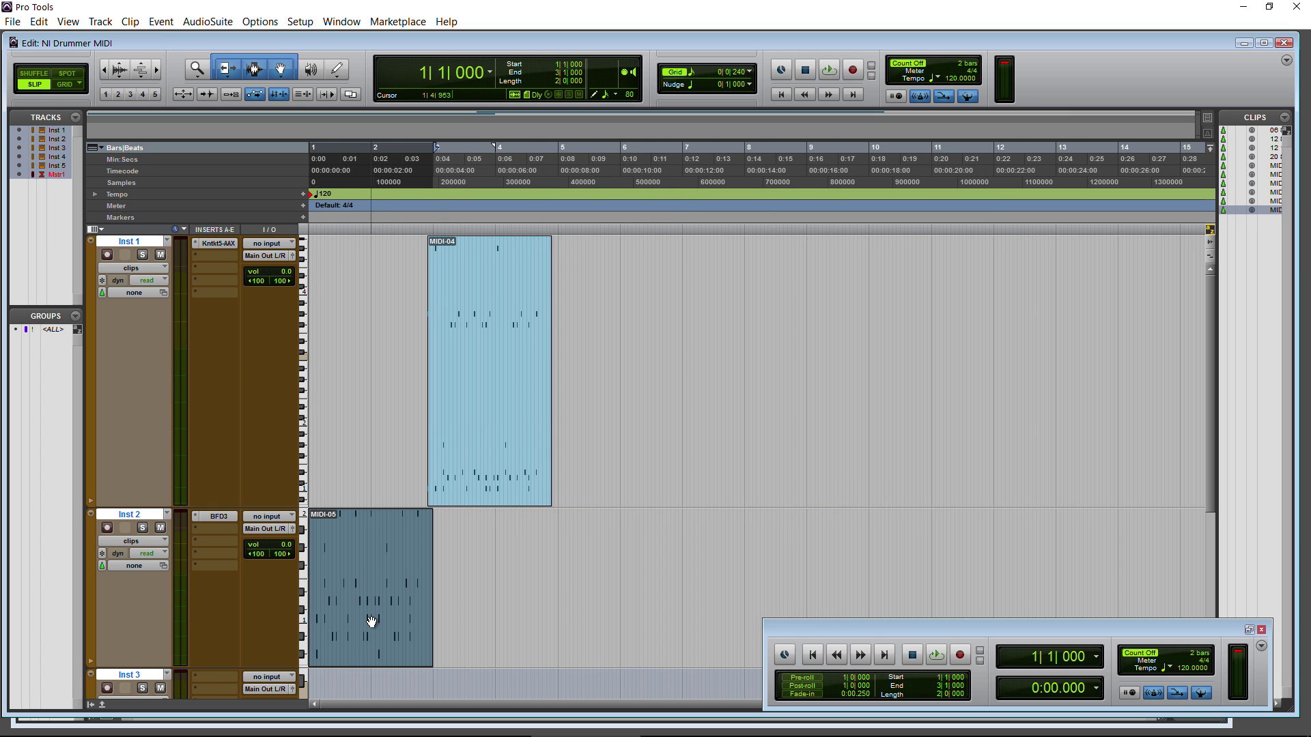
key(space)
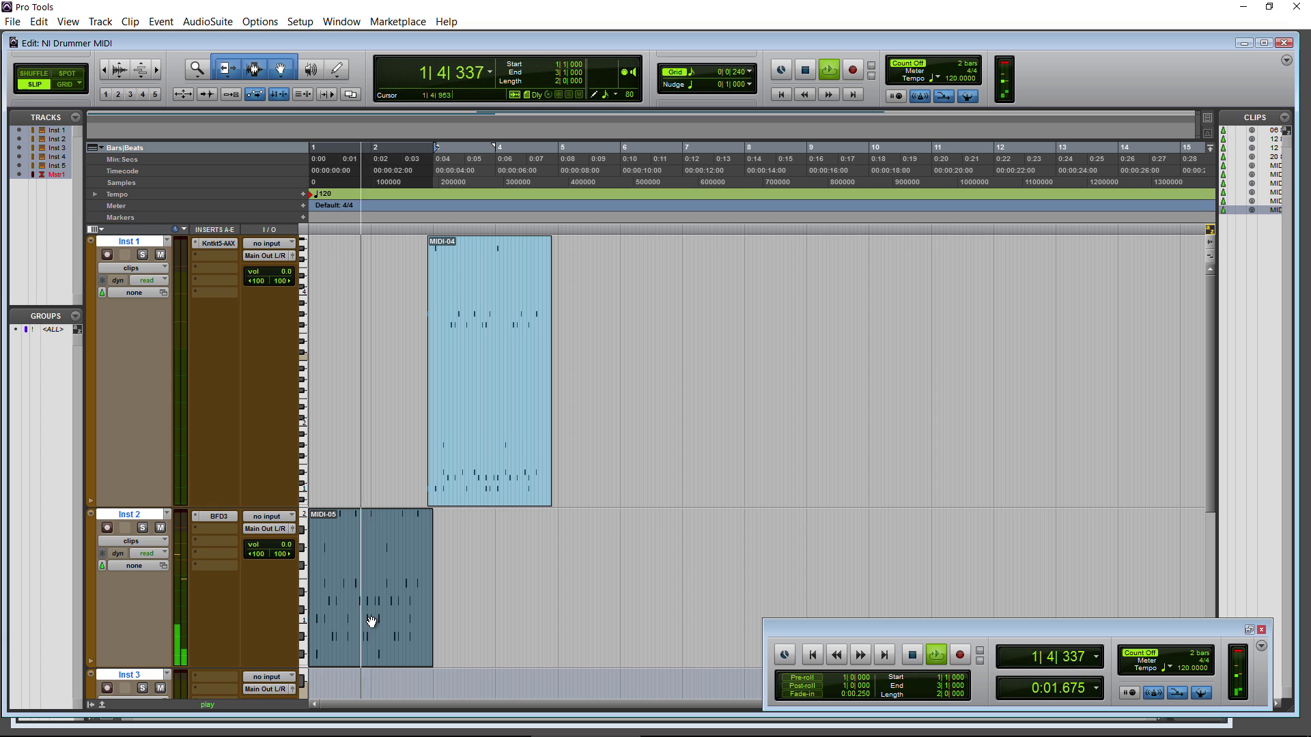
key(space)
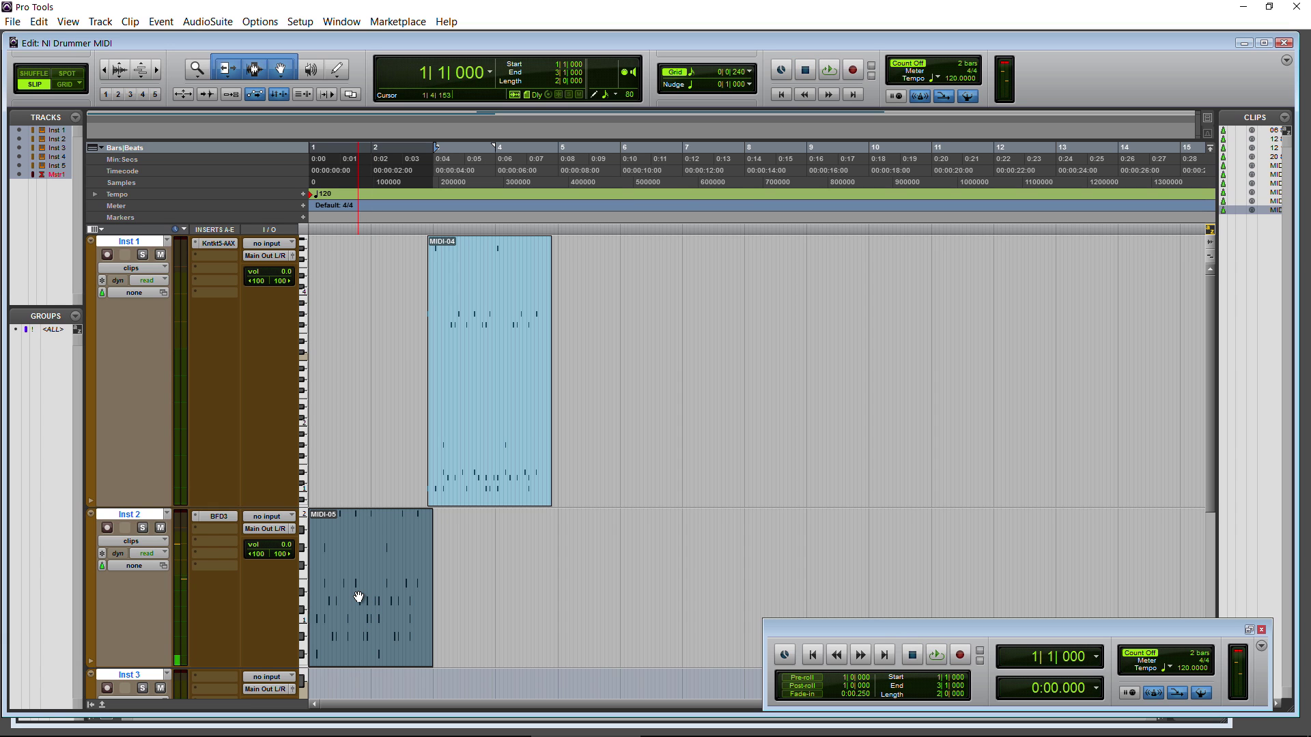
click(217, 516)
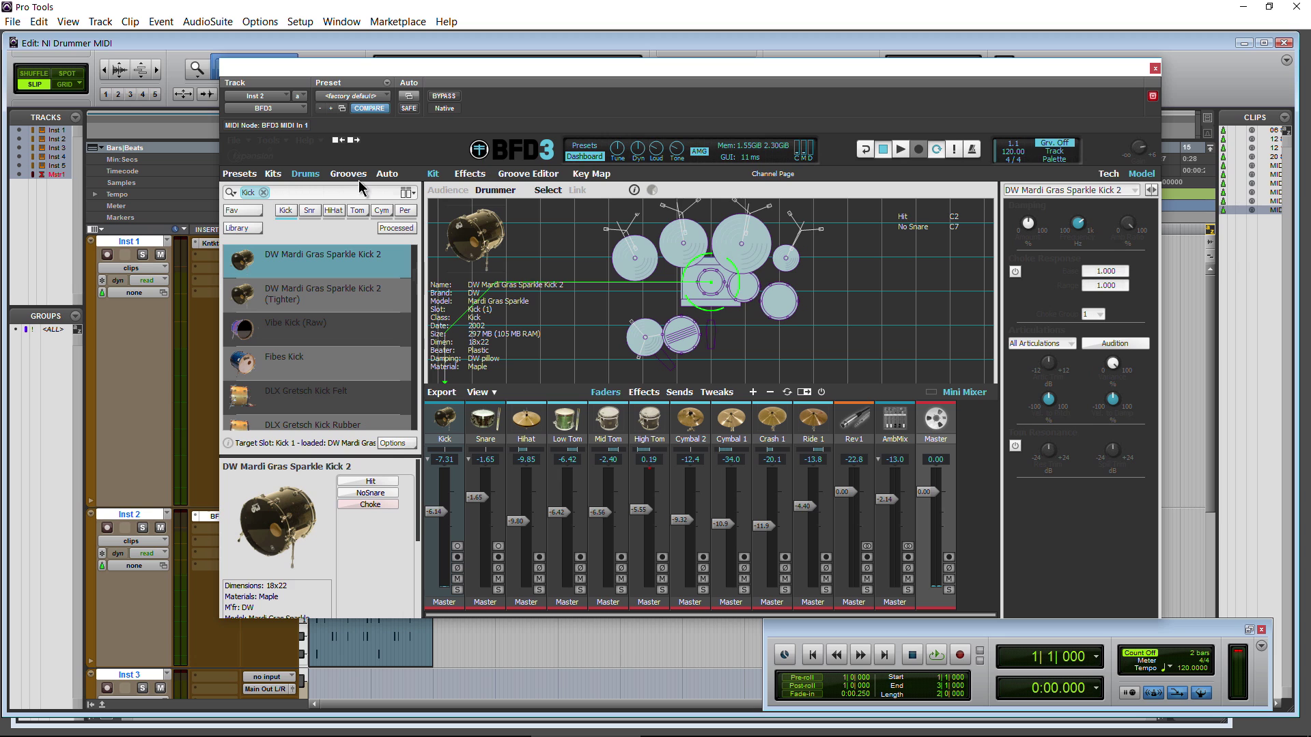
- Load the BFD 3.0 key map in BFD3 and play the groove to hear it
click(589, 174)
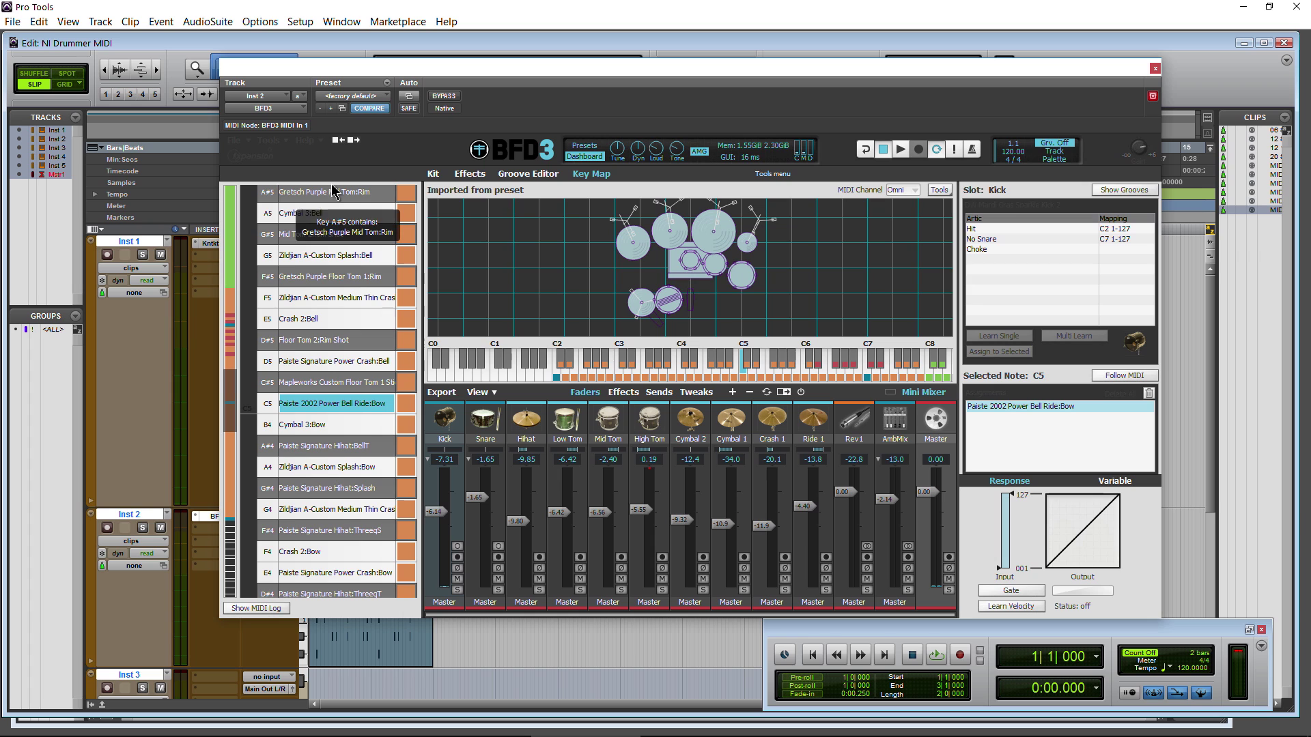
click(234, 142)
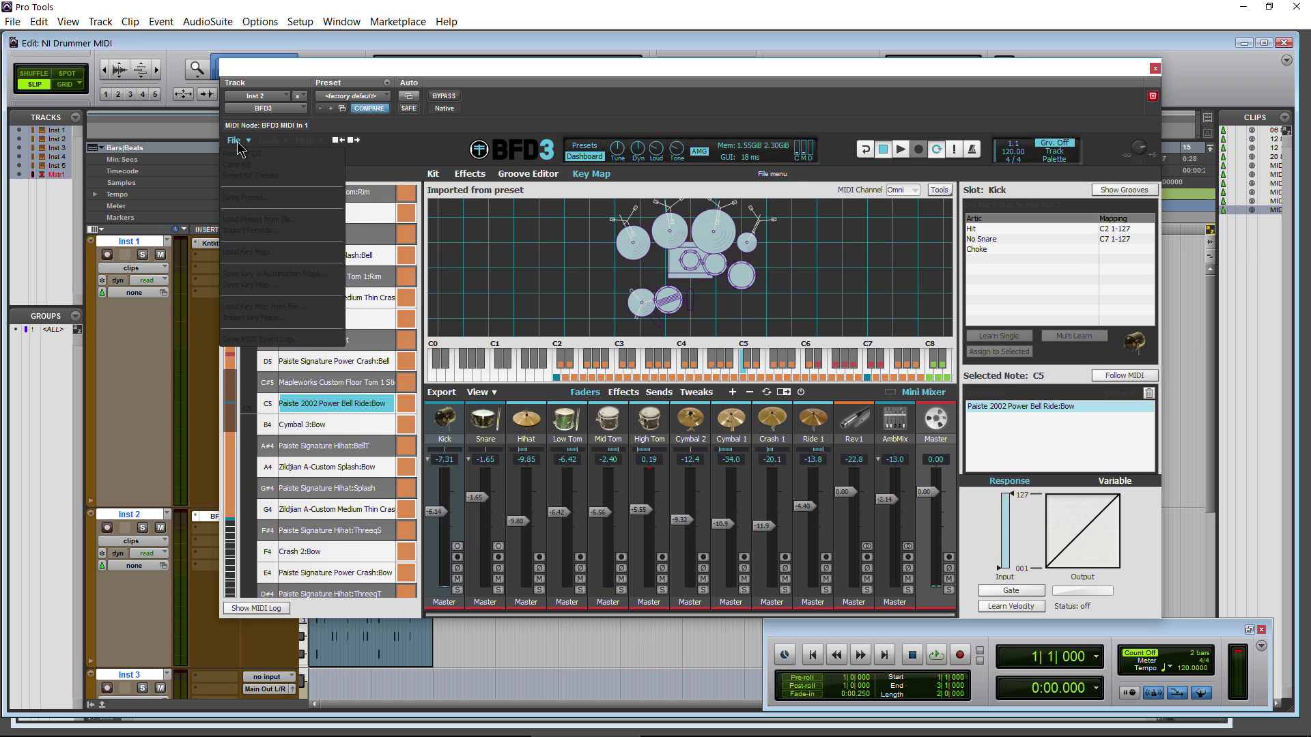
click(307, 253)
scroll(622, 355, up, 5)
click(574, 232)
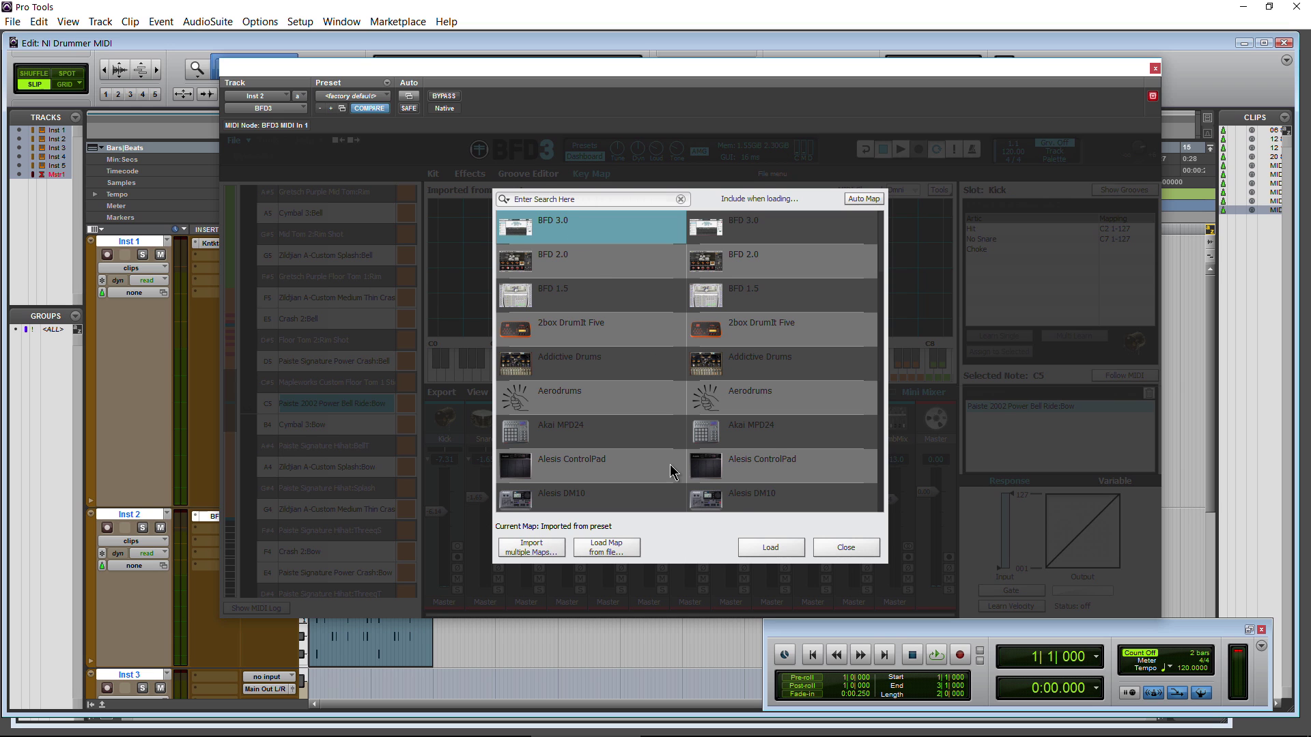
click(770, 547)
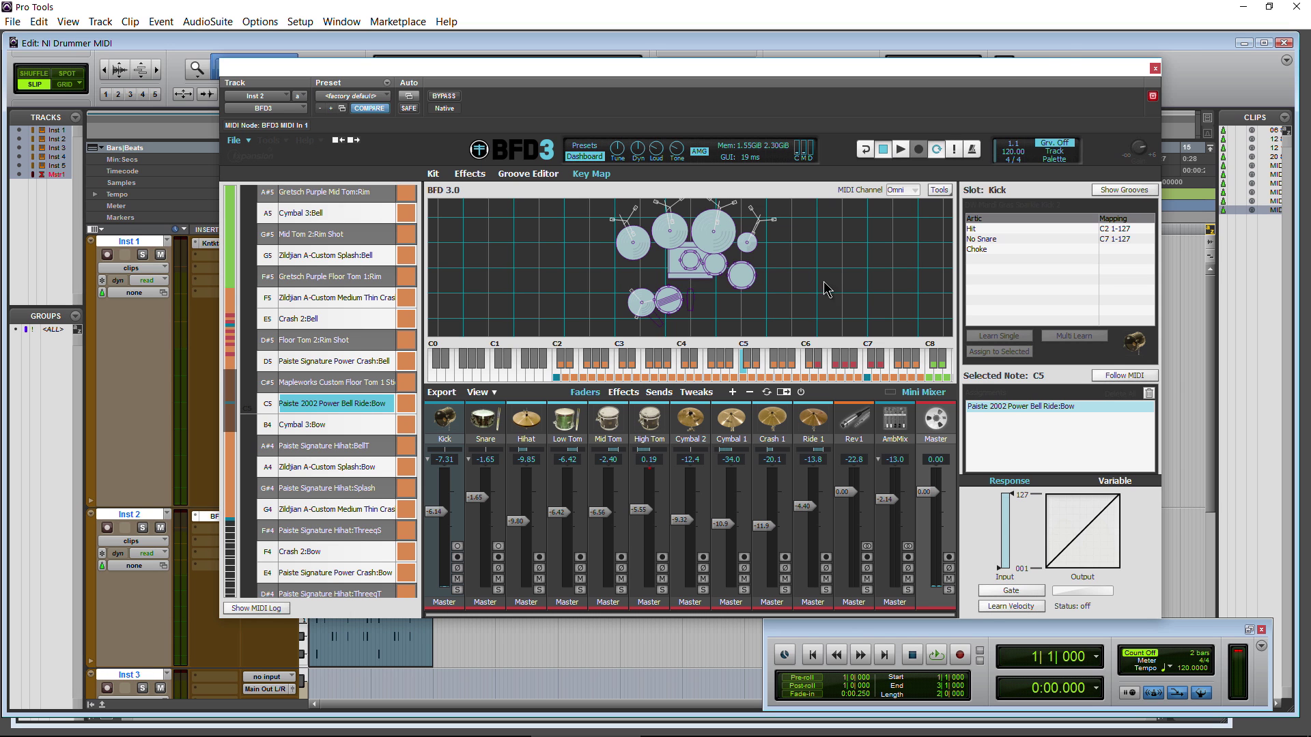
drag(1016, 81, 1229, 98)
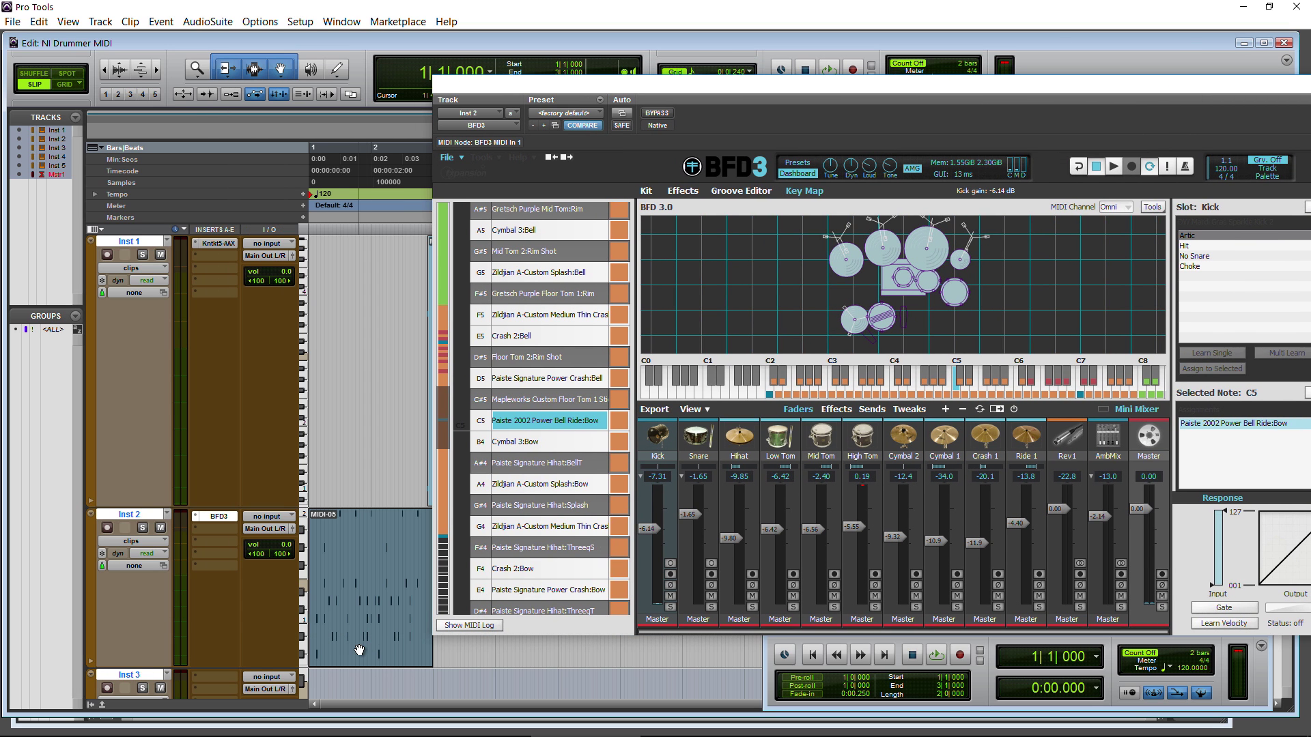
key(space)
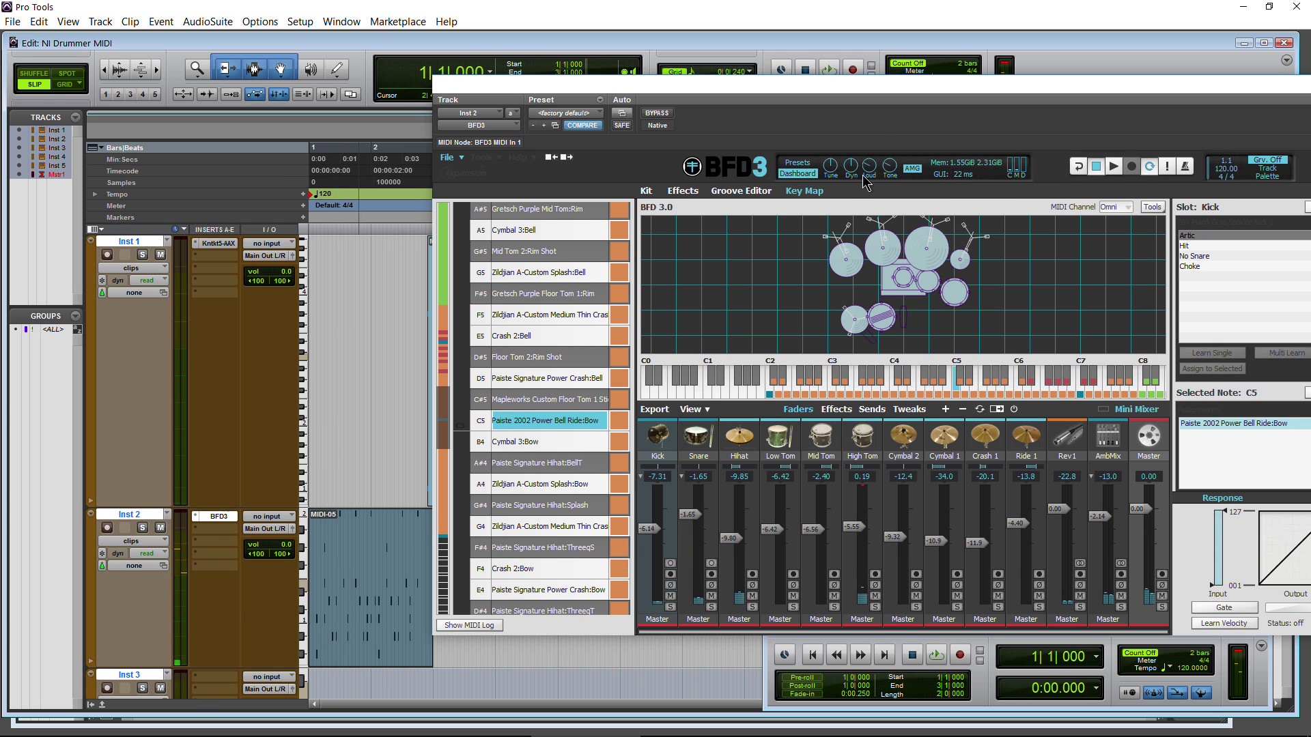
drag(928, 89, 798, 73)
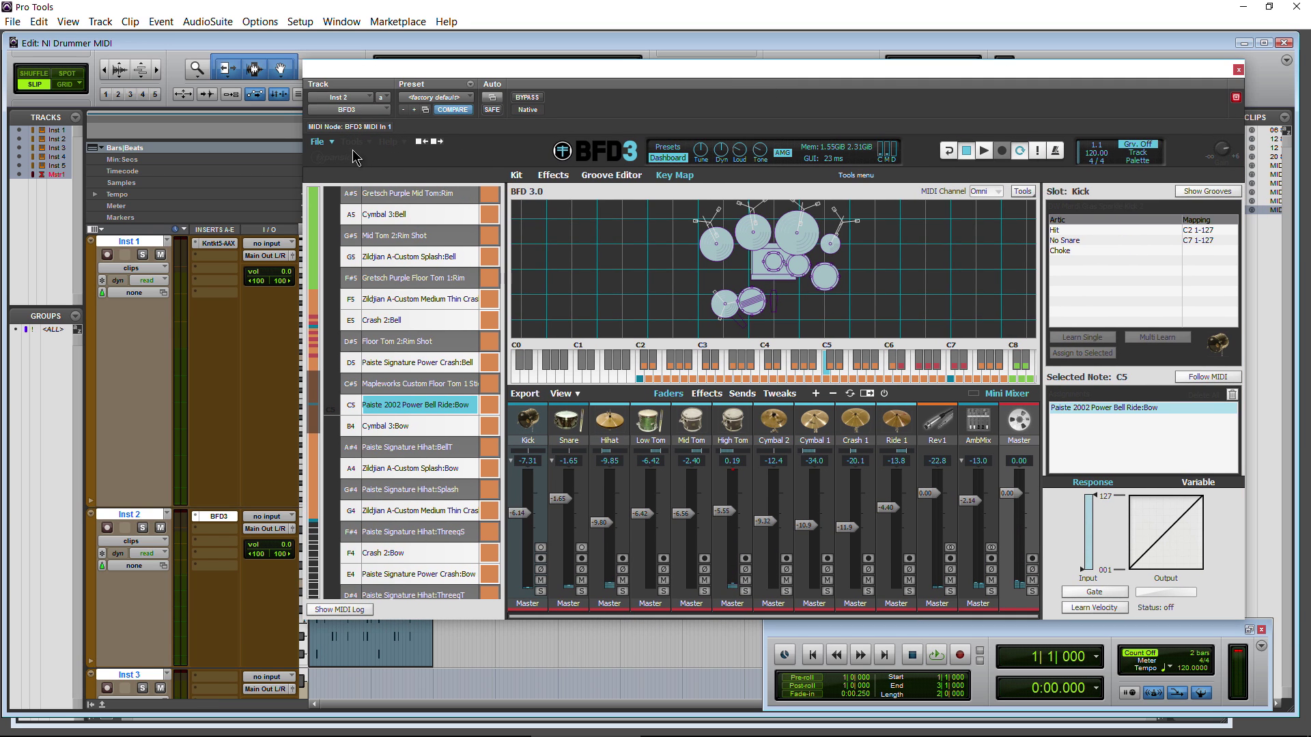
- Switch BFD3 to the General Midi key map and audition MIDI-05 through it
click(321, 150)
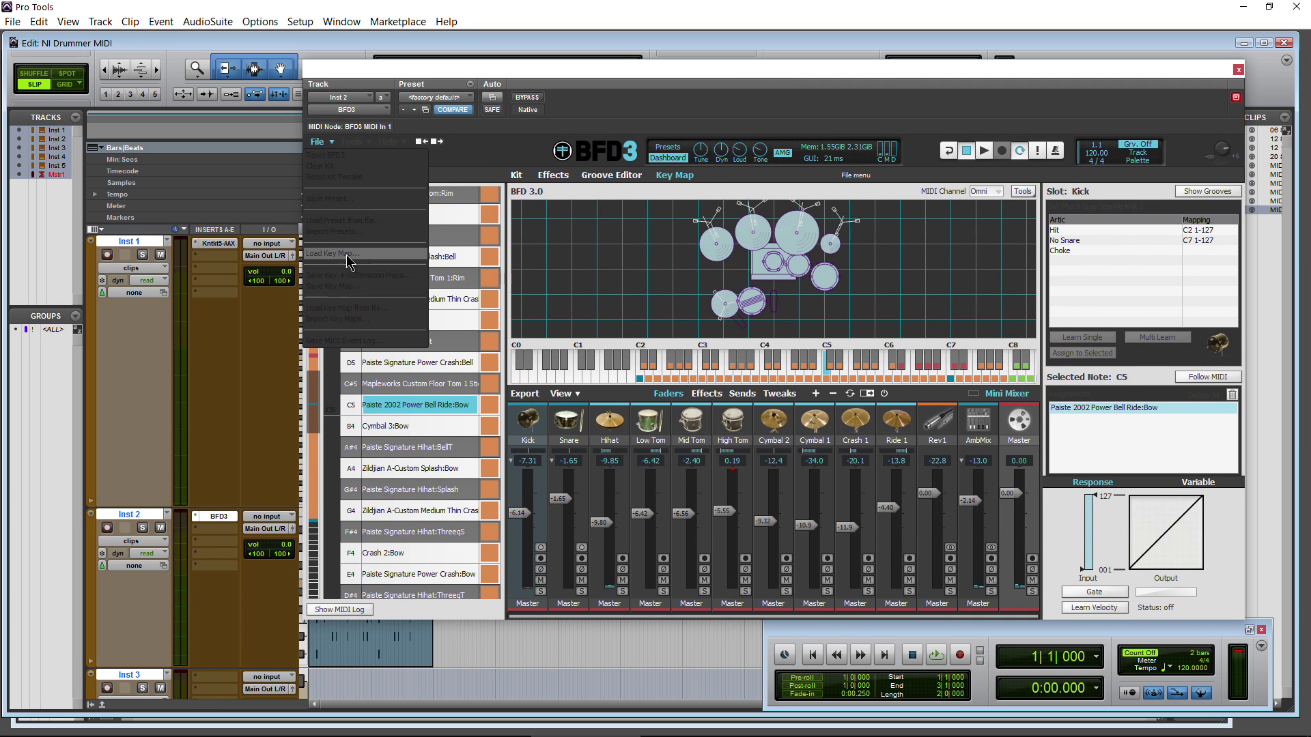
click(350, 263)
scroll(662, 367, down, 10)
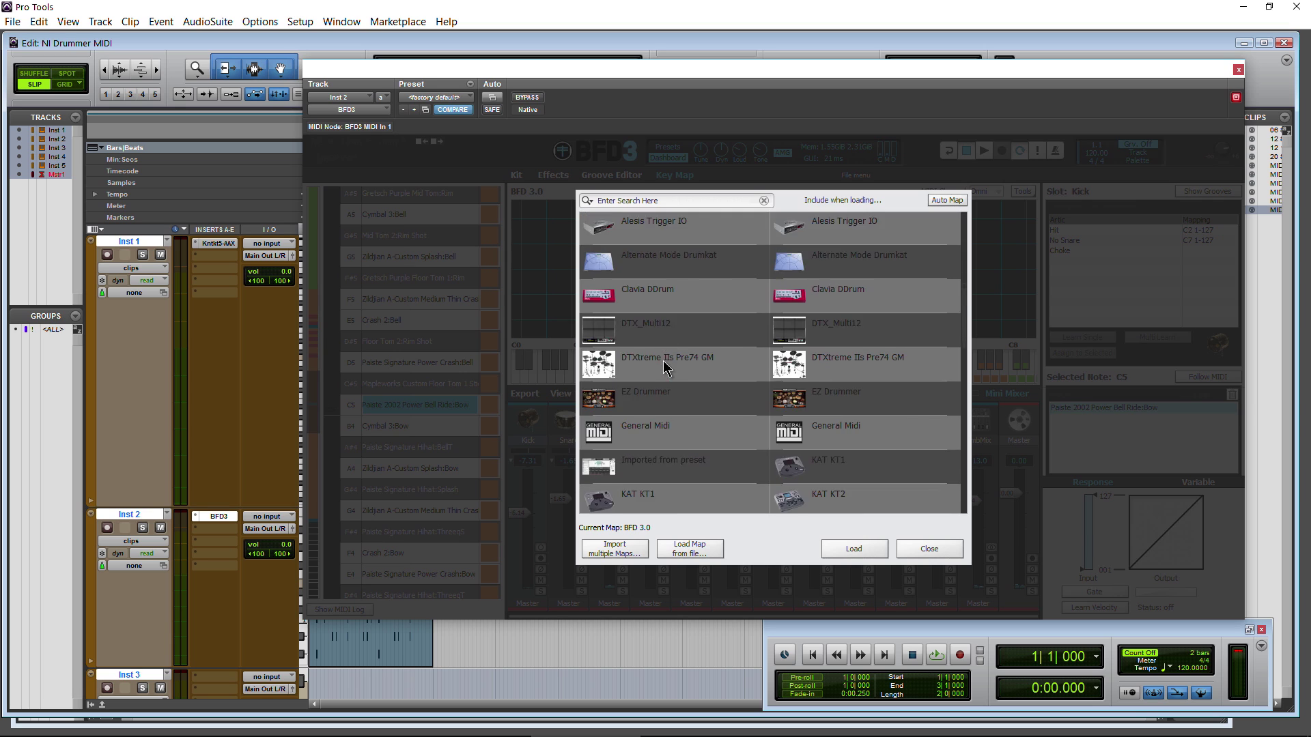
double_click(666, 323)
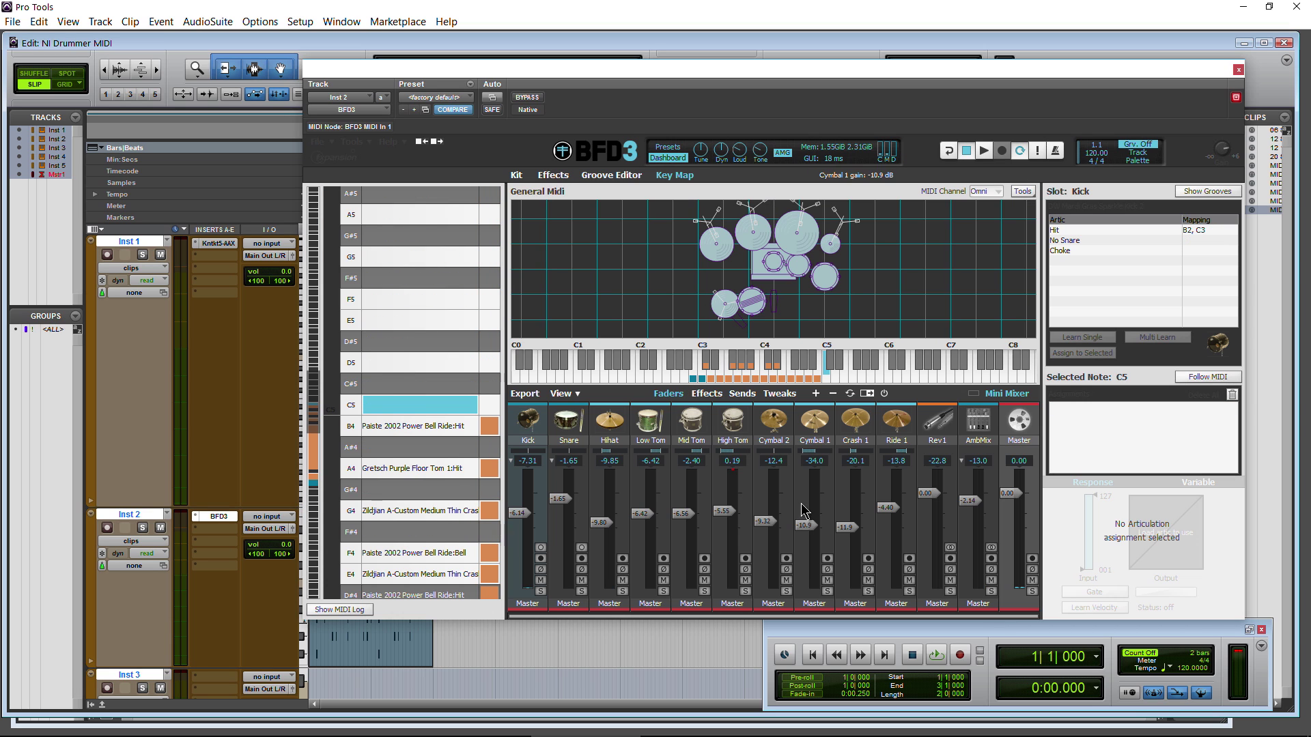
drag(715, 75, 888, 94)
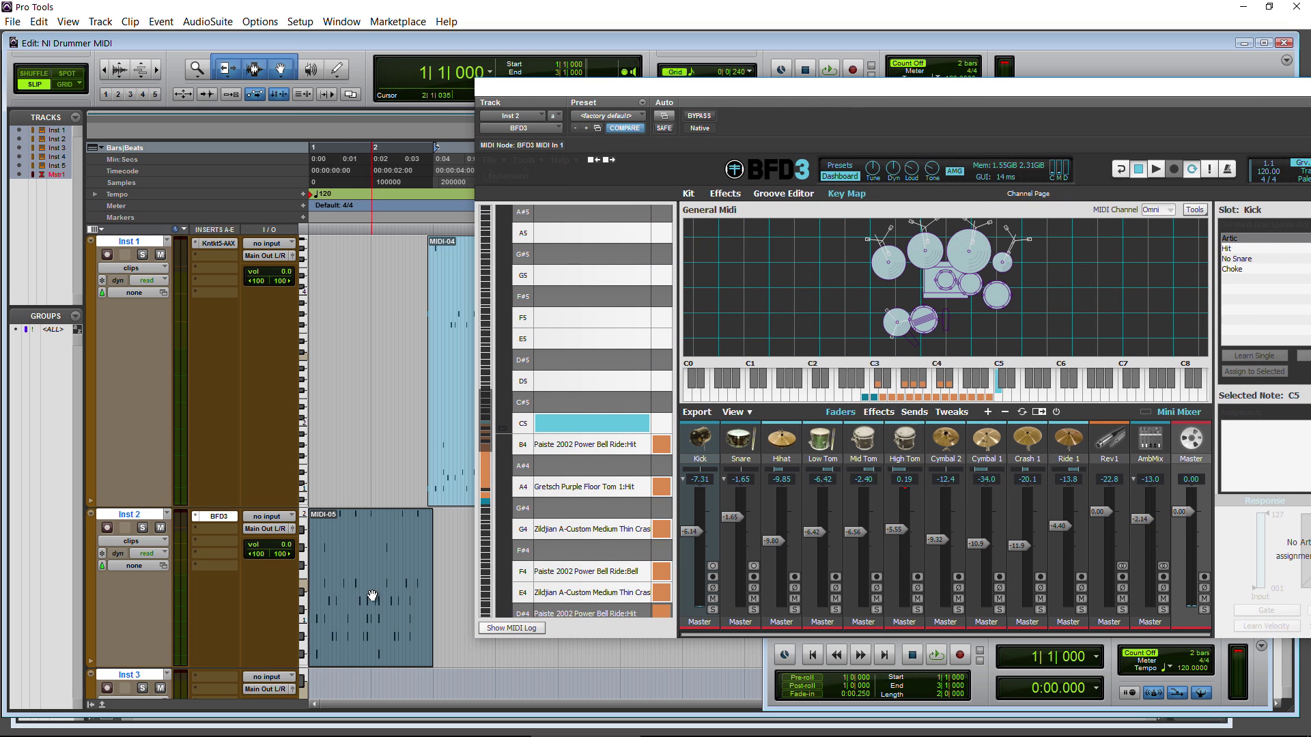
key(space)
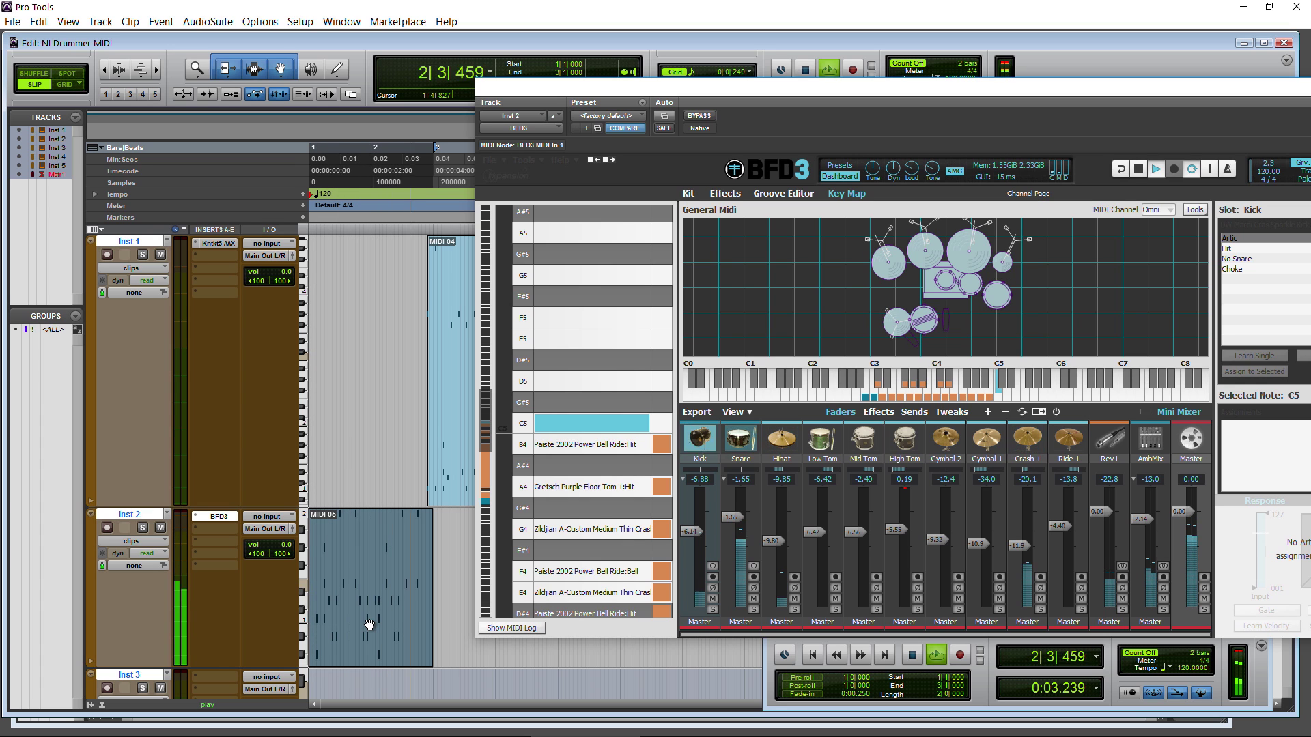
key(space)
drag(821, 85, 544, 56)
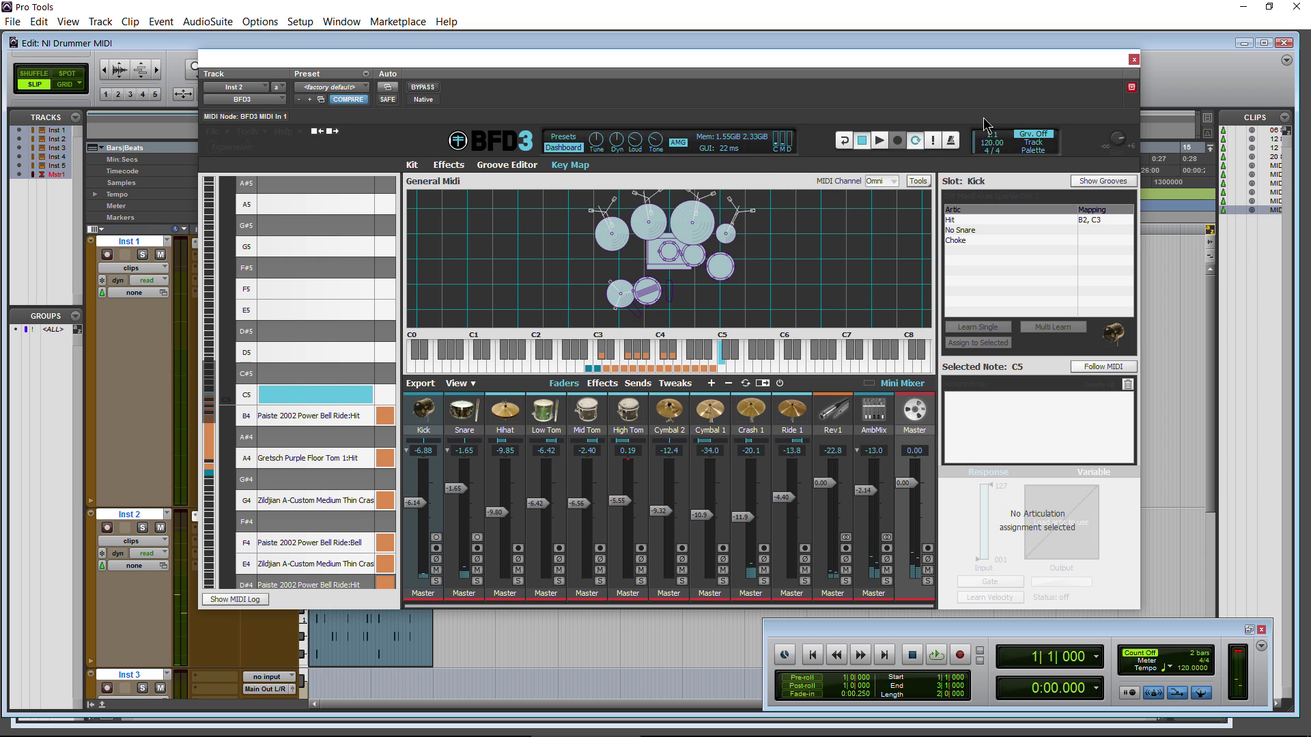
- Move MIDI-04 down to Inst 2 near bar 3, after MIDI-05, and audition it
click(1134, 60)
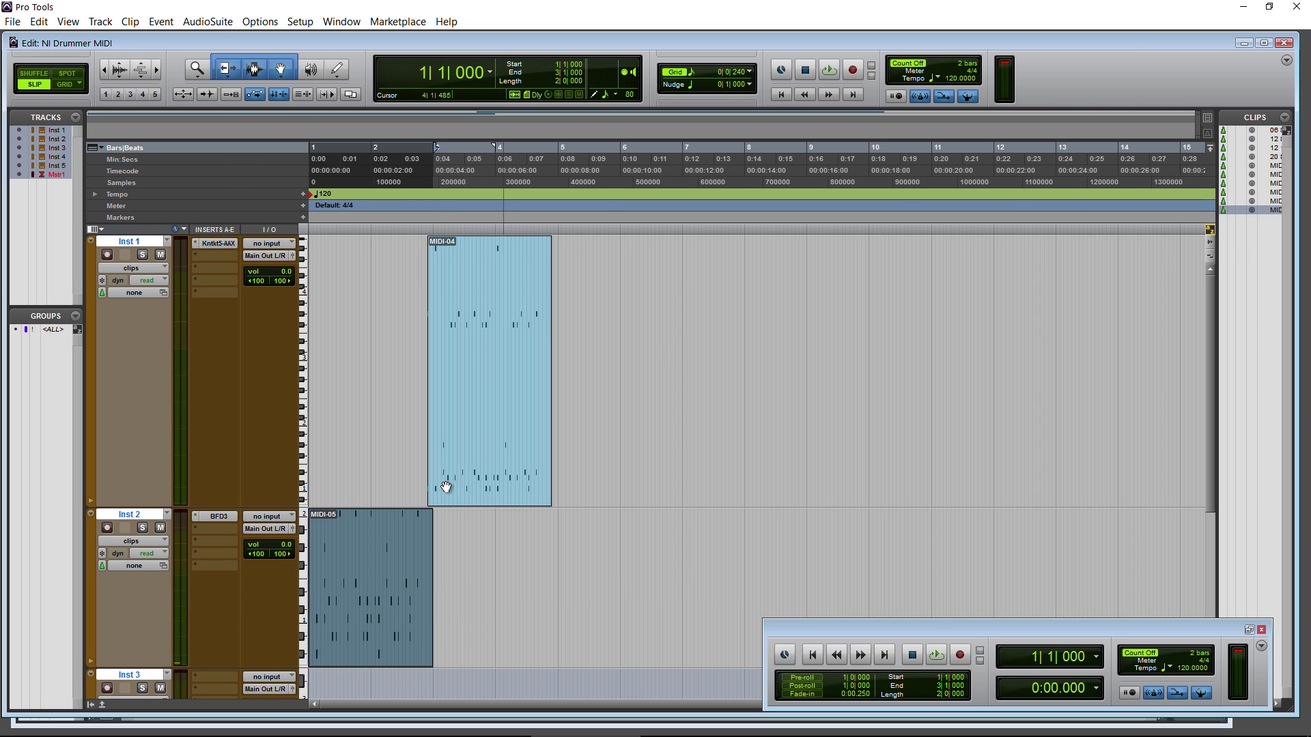
drag(467, 399, 549, 616)
key(space)
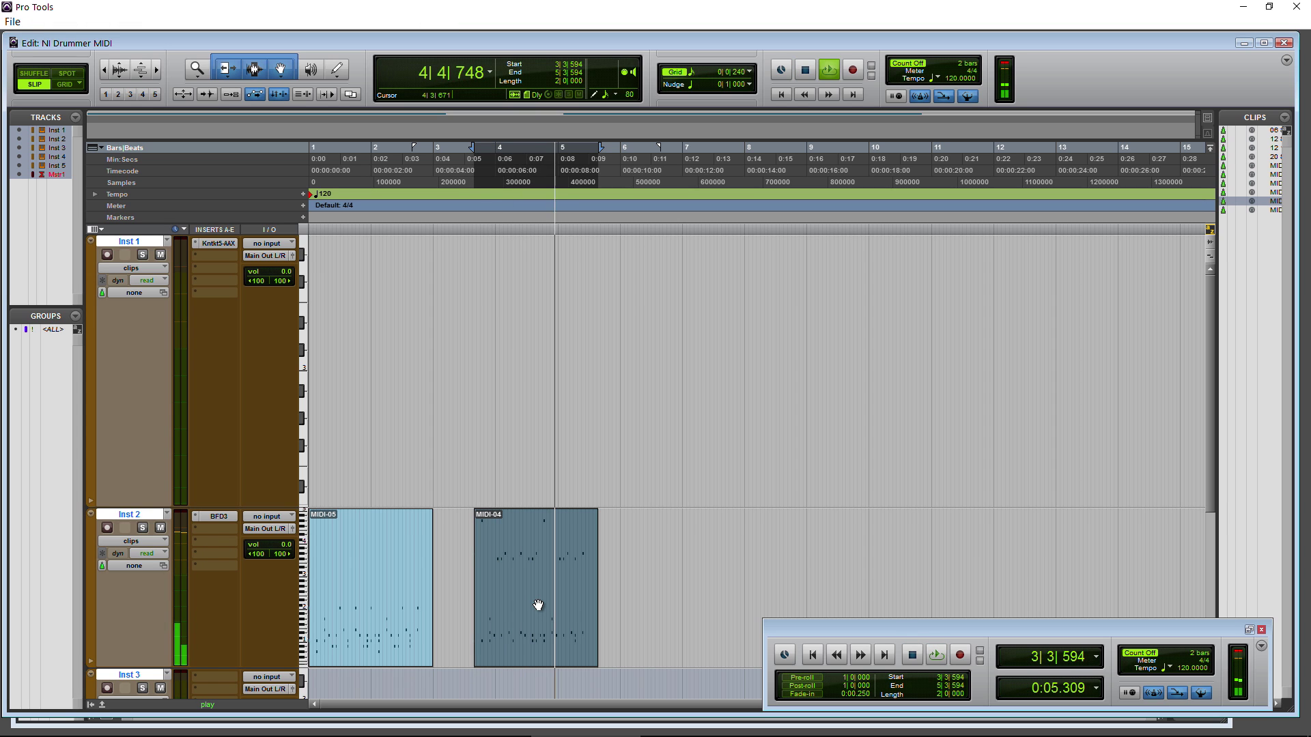
key(space)
drag(365, 608, 366, 625)
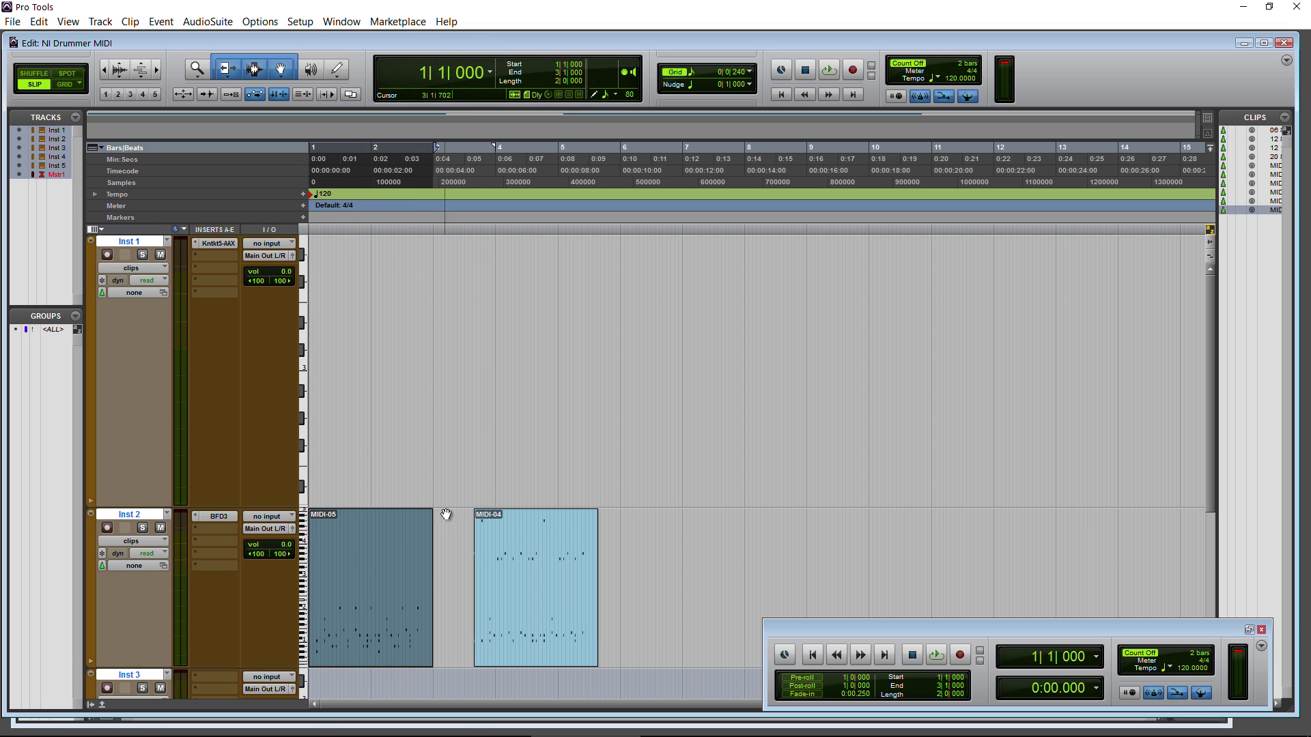
- In Explorer, open Nu Metal's 09 Def 101BPM folder and select the 08 8th Ride groove
key(alt+Tab)
click(491, 230)
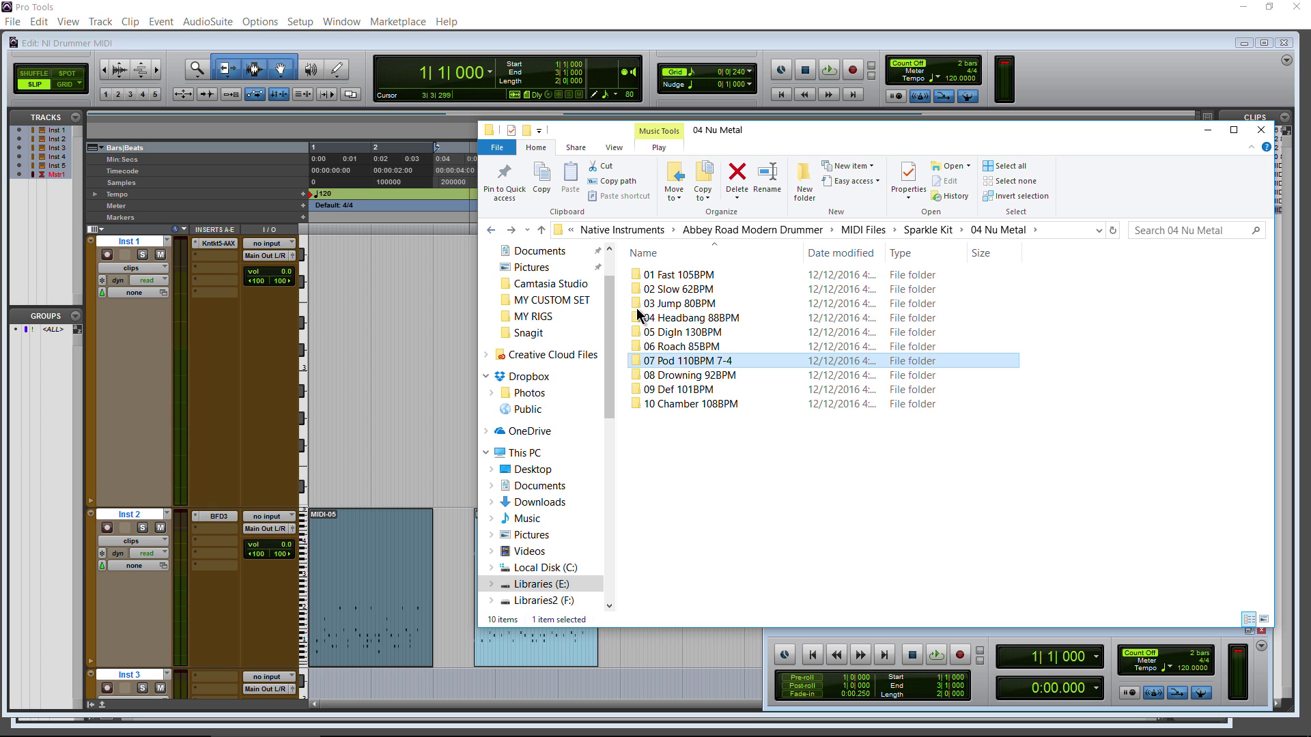
double_click(691, 404)
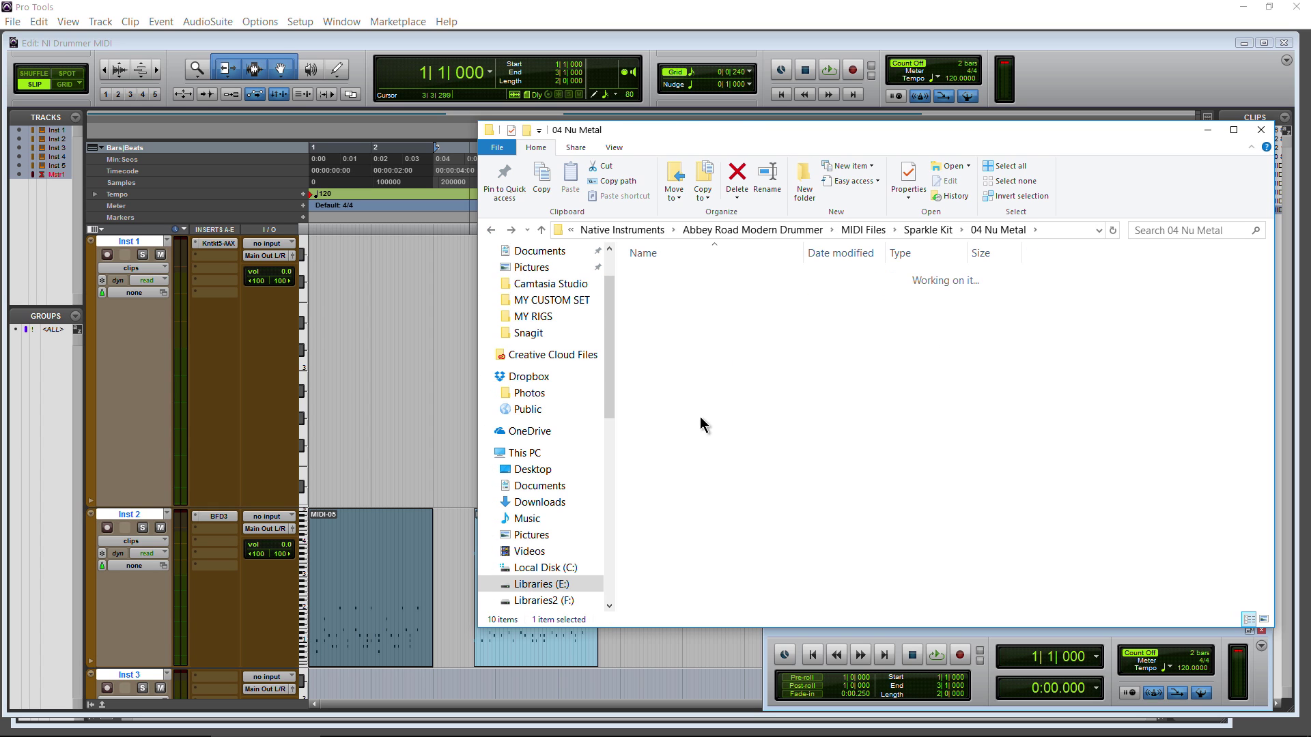
drag(687, 144, 981, 147)
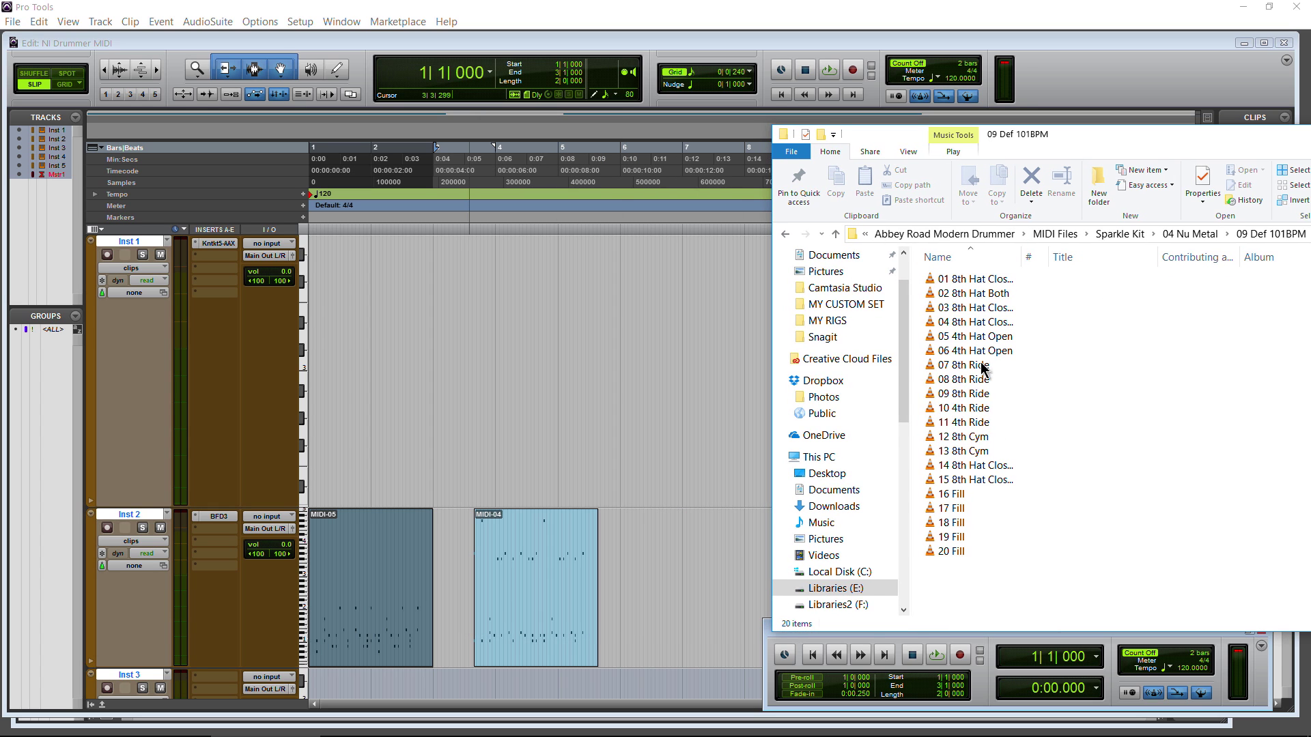
click(943, 380)
drag(702, 539, 627, 578)
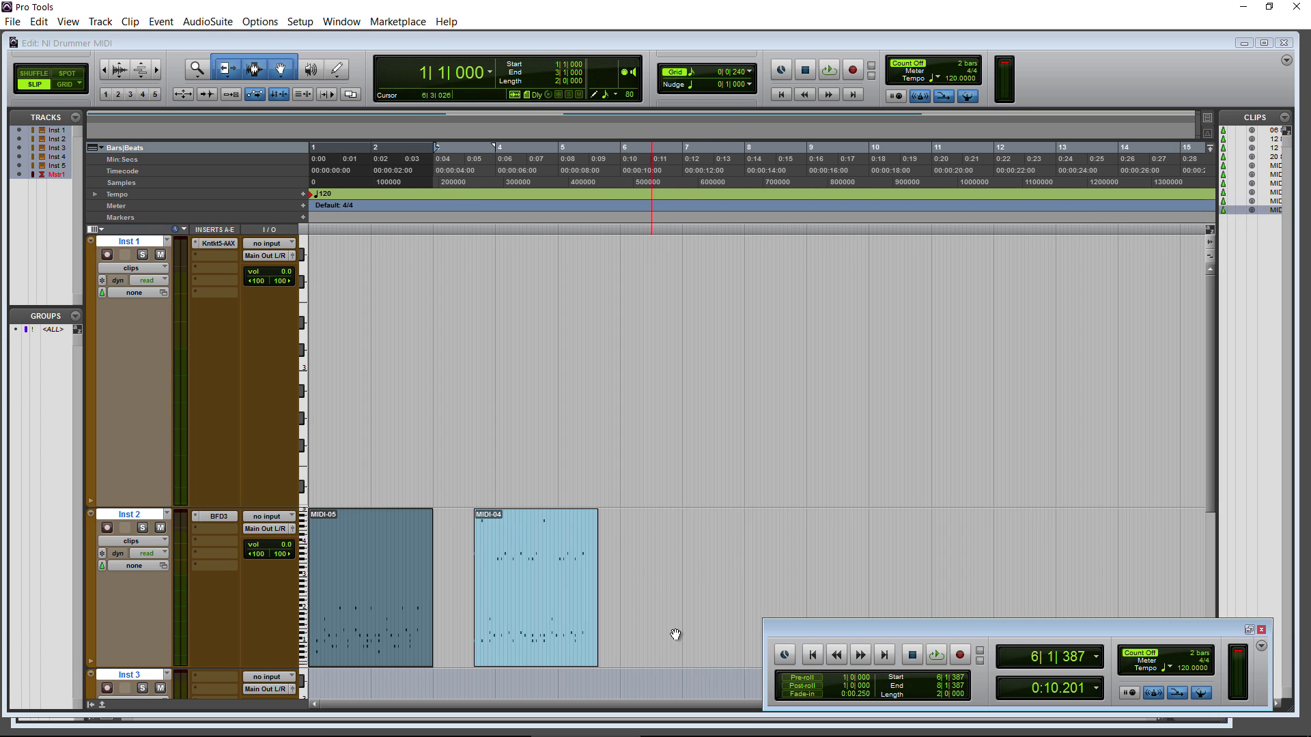
key(space)
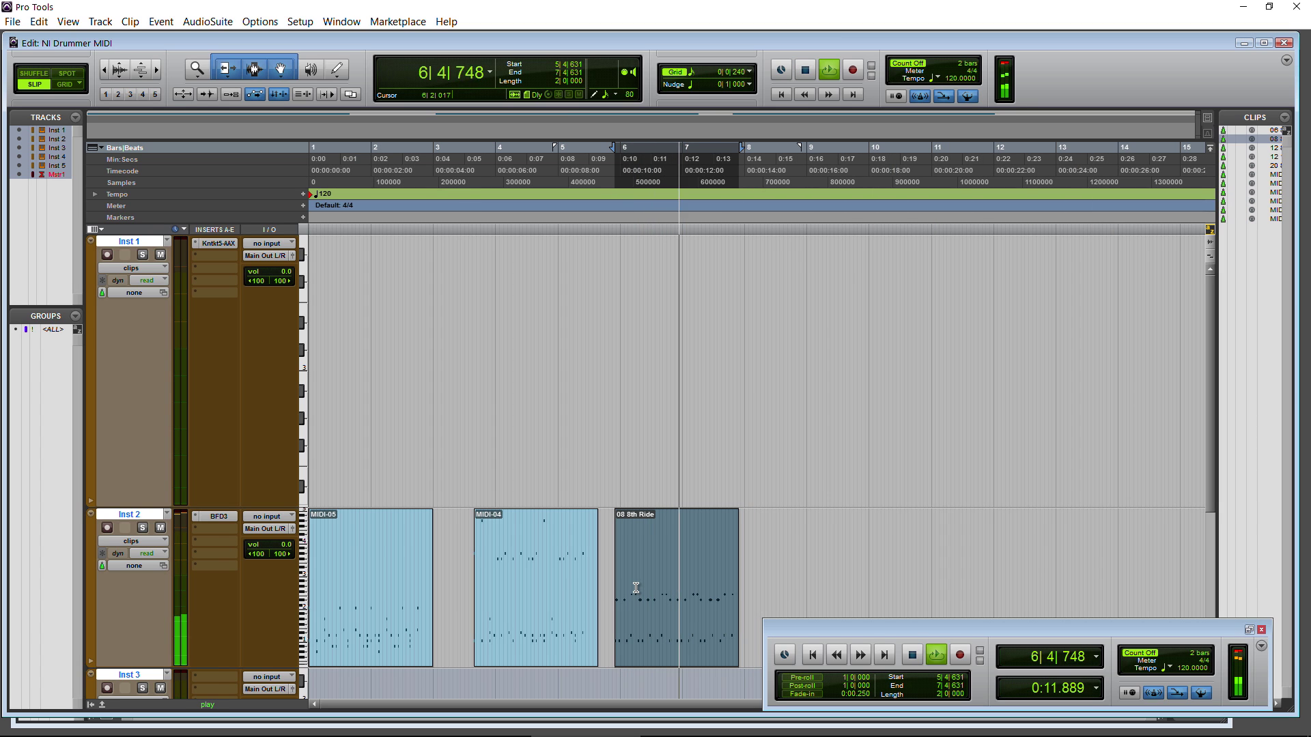
key(space)
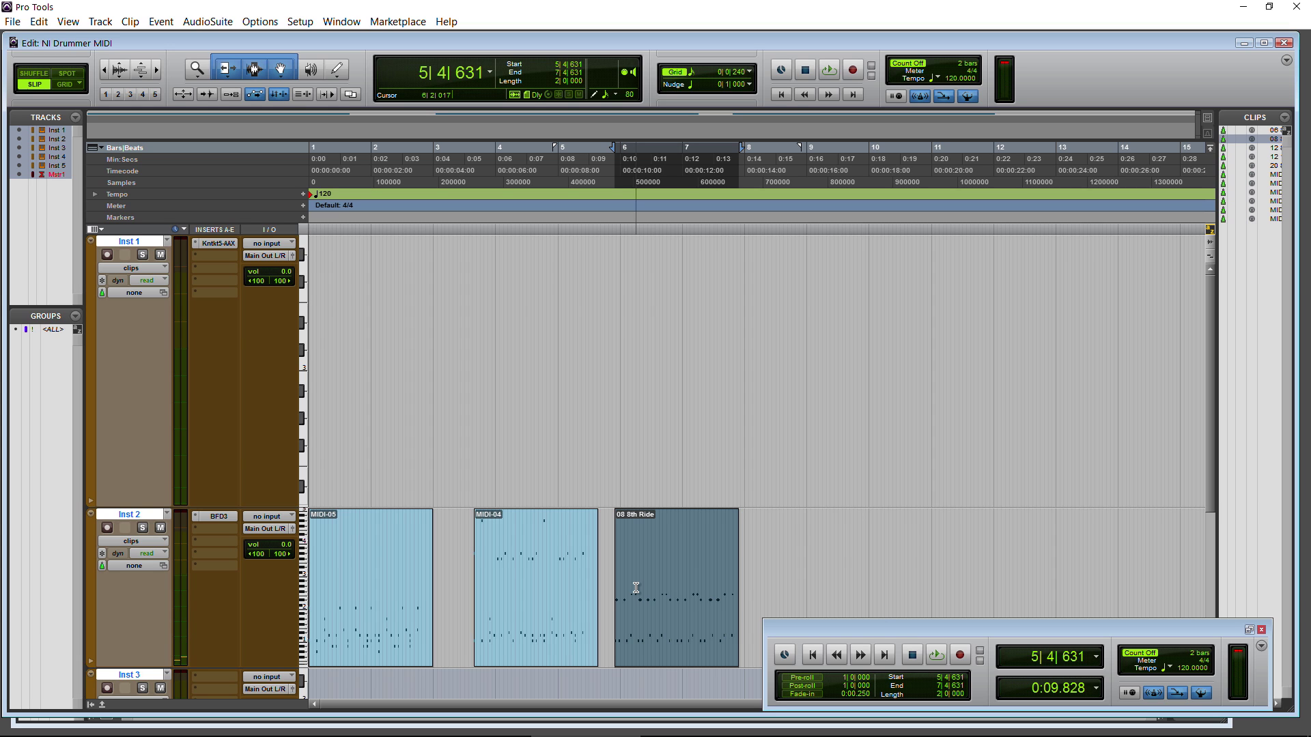
click(213, 516)
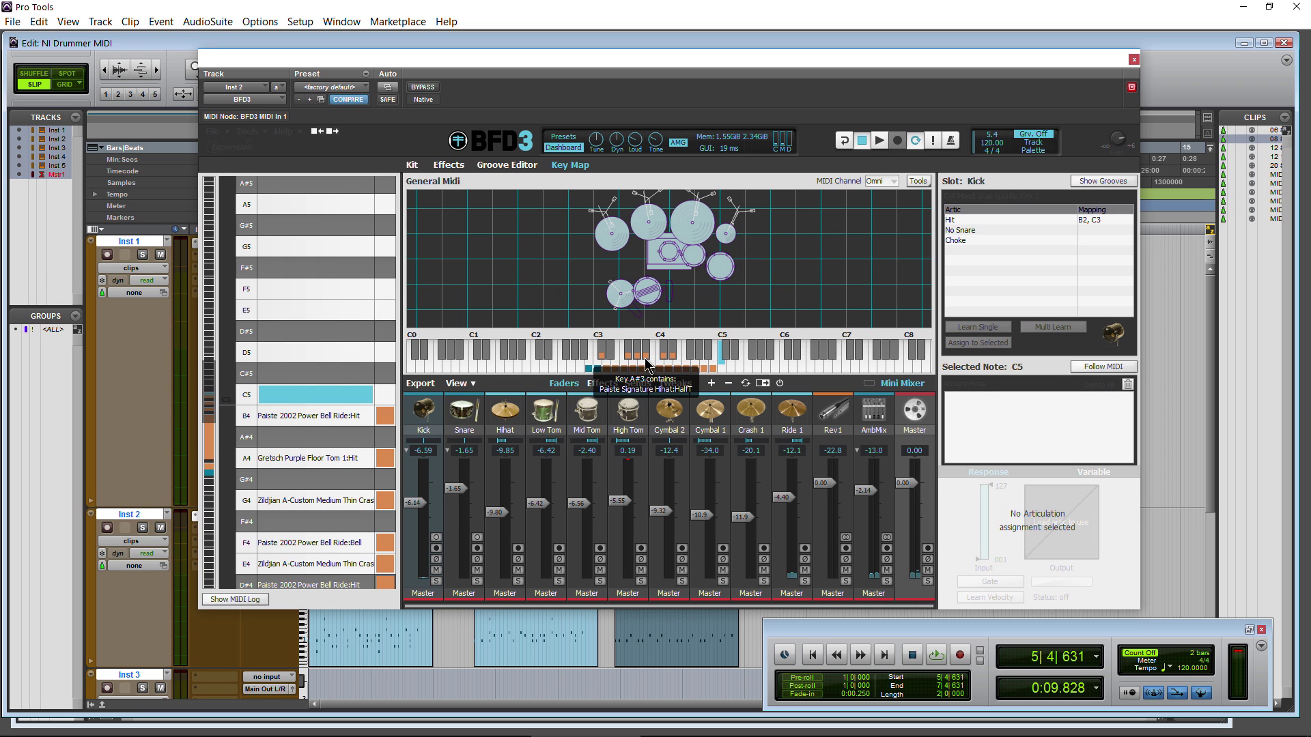
scroll(338, 434, down, 10)
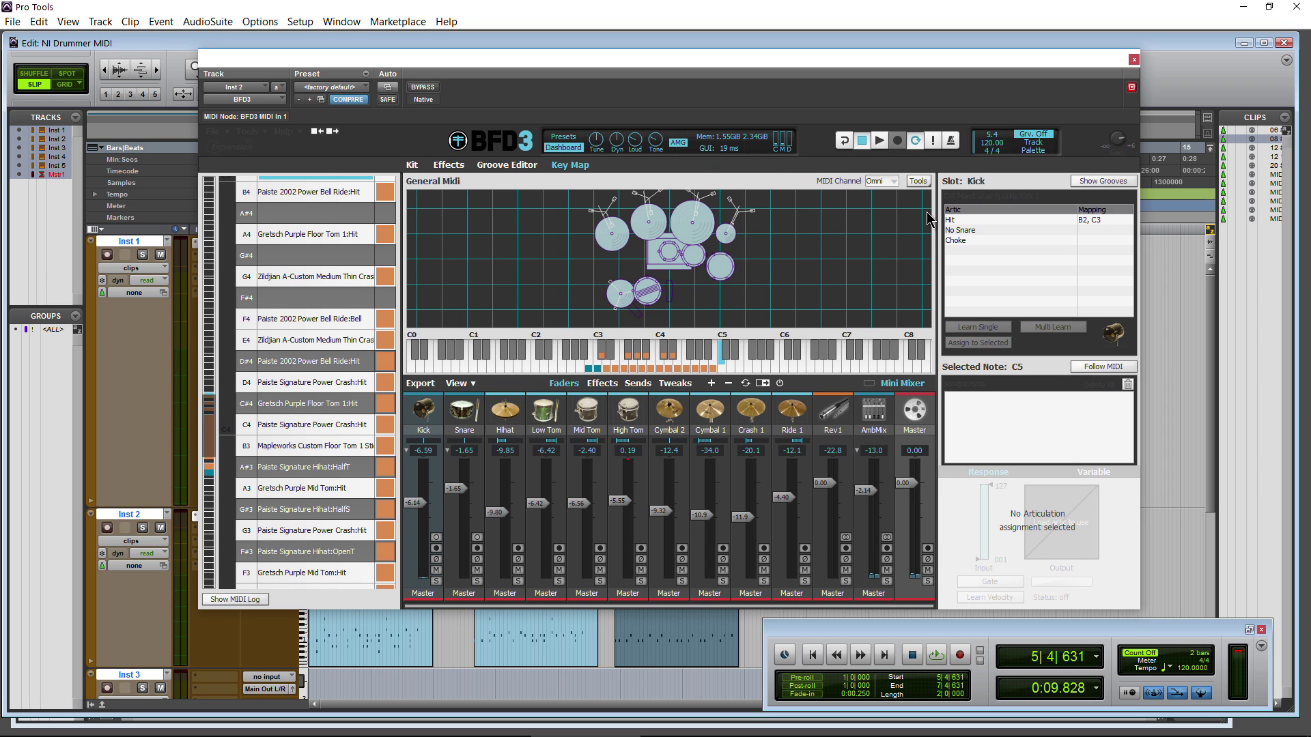
click(1132, 60)
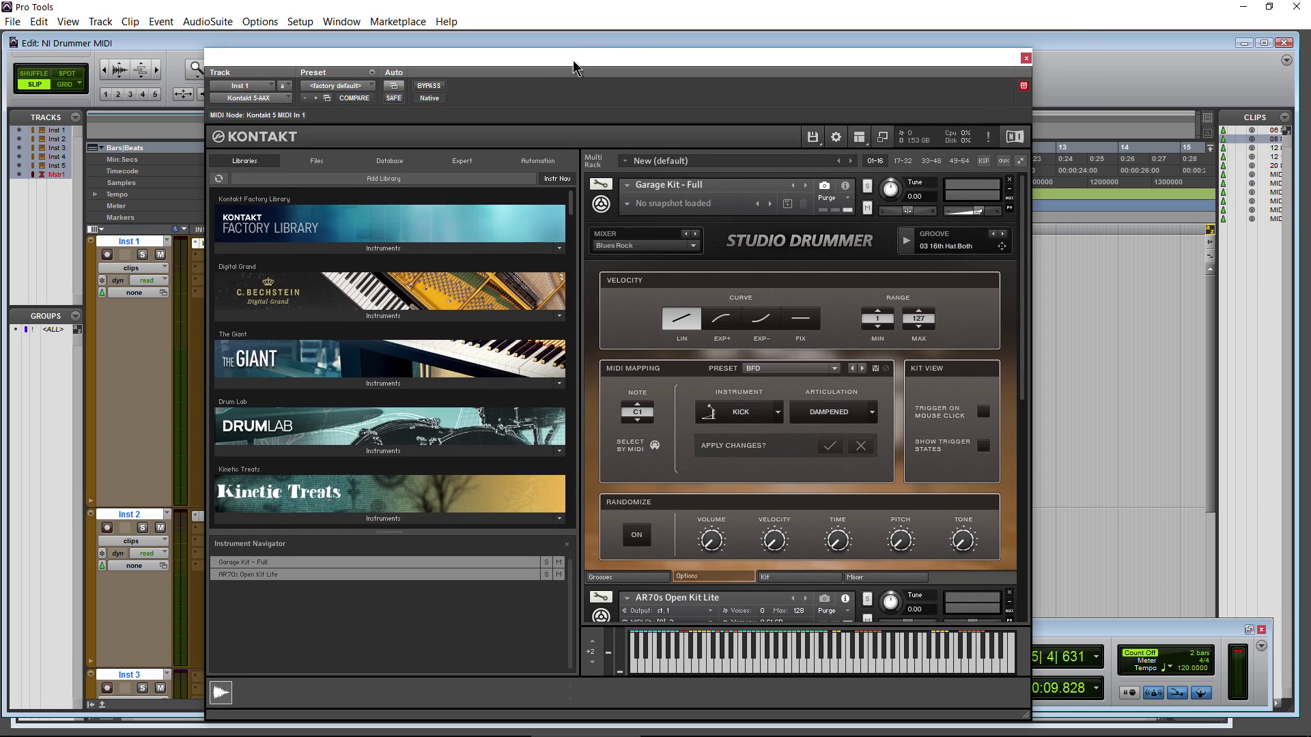
- Change Studio Drummer's MIDI Mapping Preset in Kontakt from BFD to Default
drag(574, 58, 606, 34)
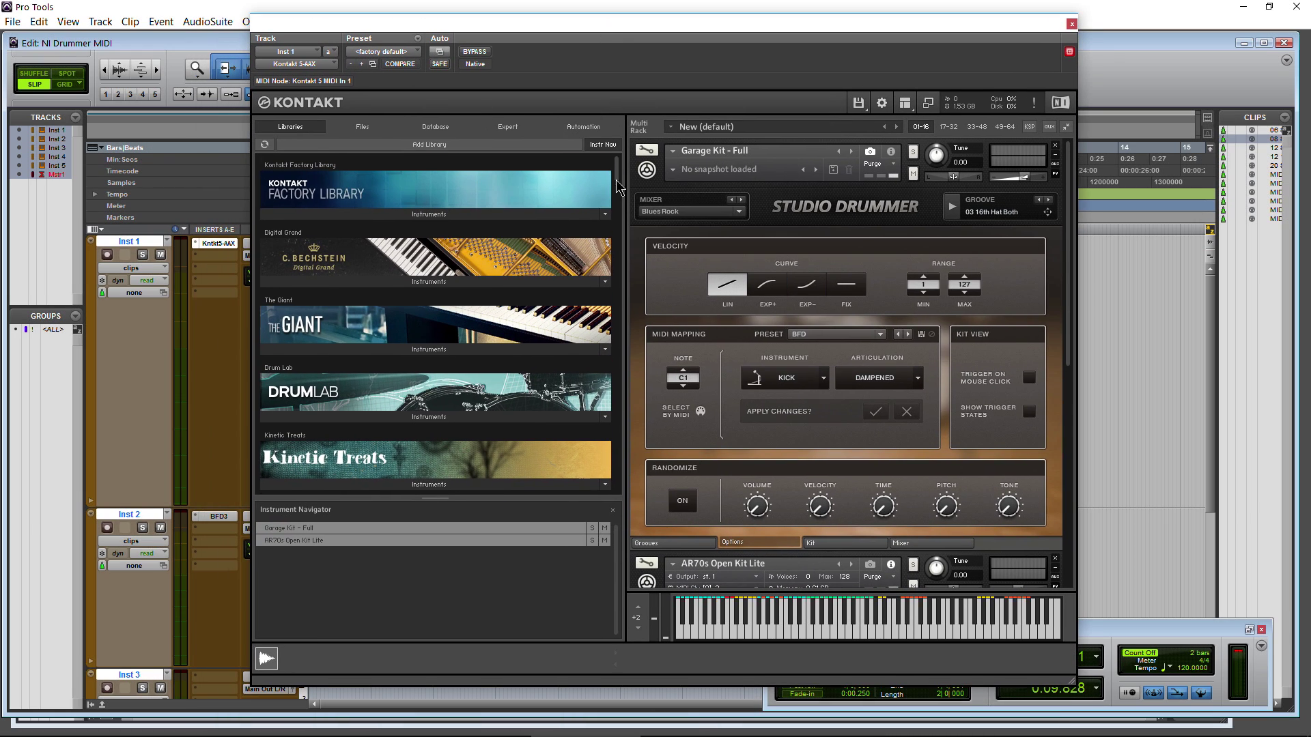
drag(616, 188, 621, 365)
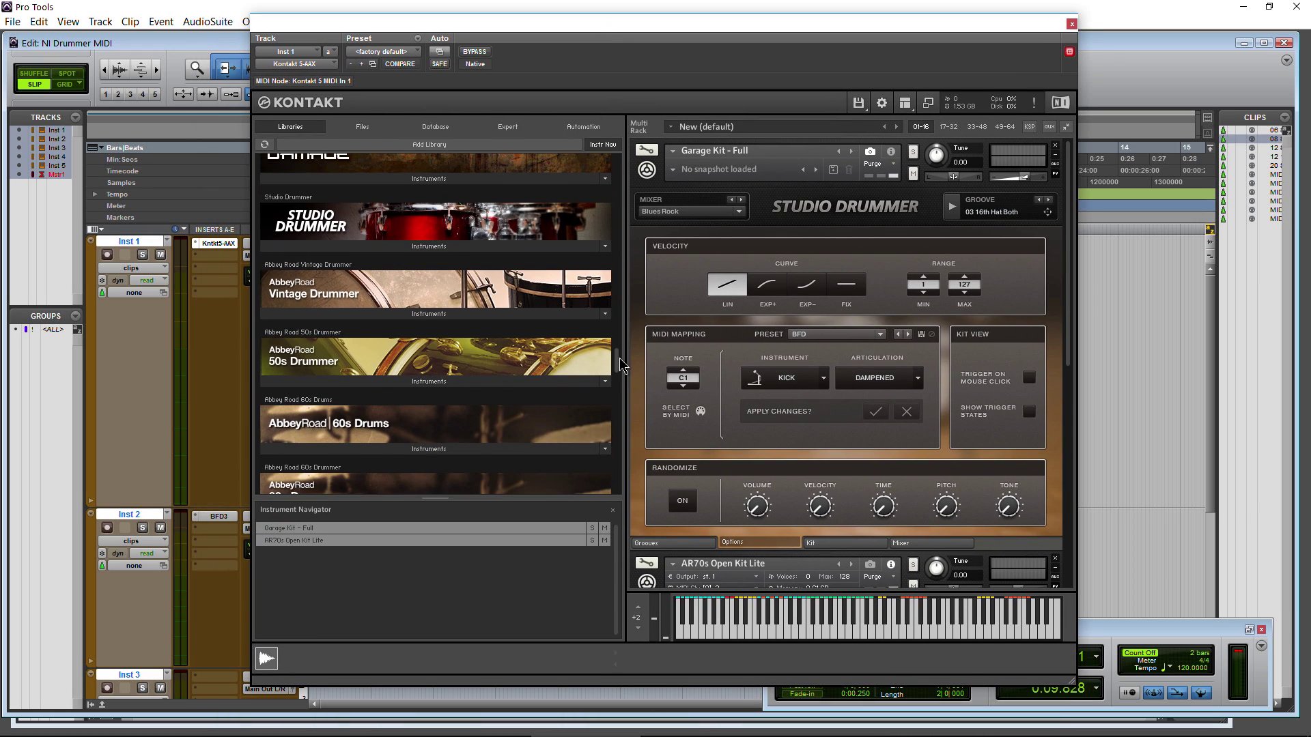
scroll(384, 348, down, 3)
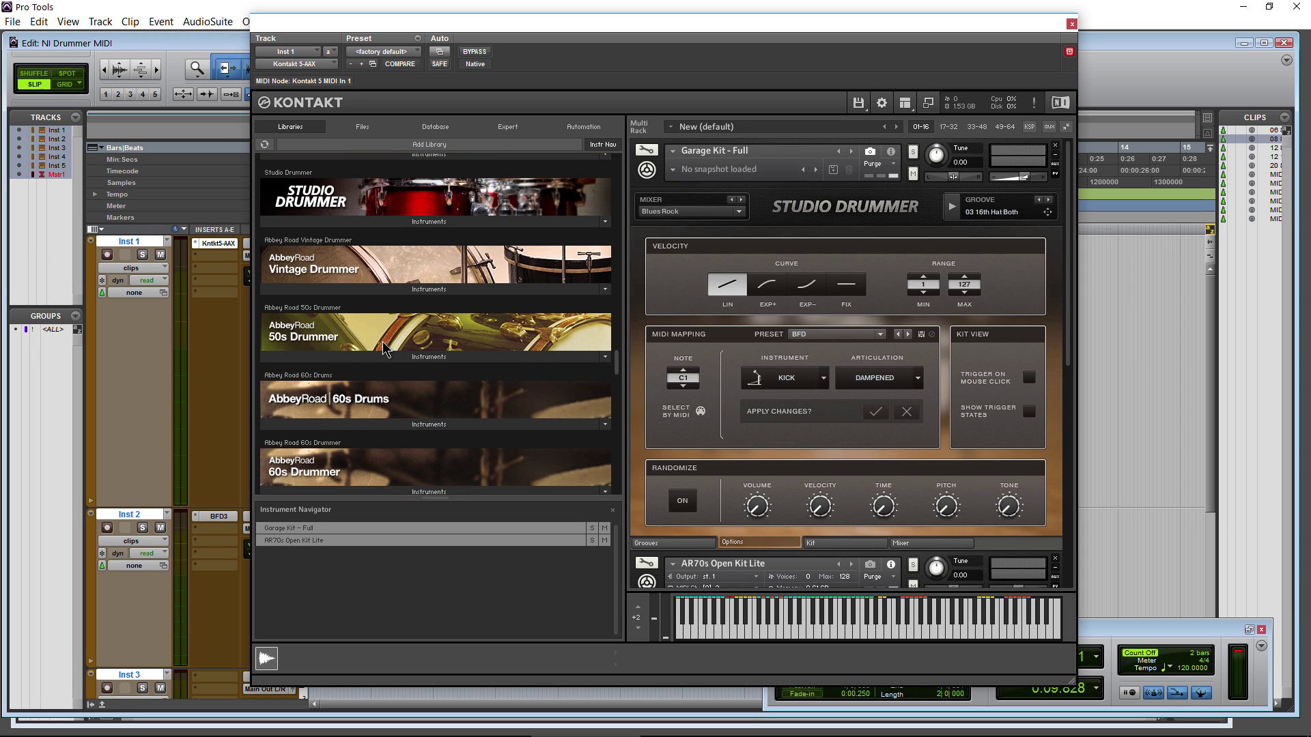
click(880, 334)
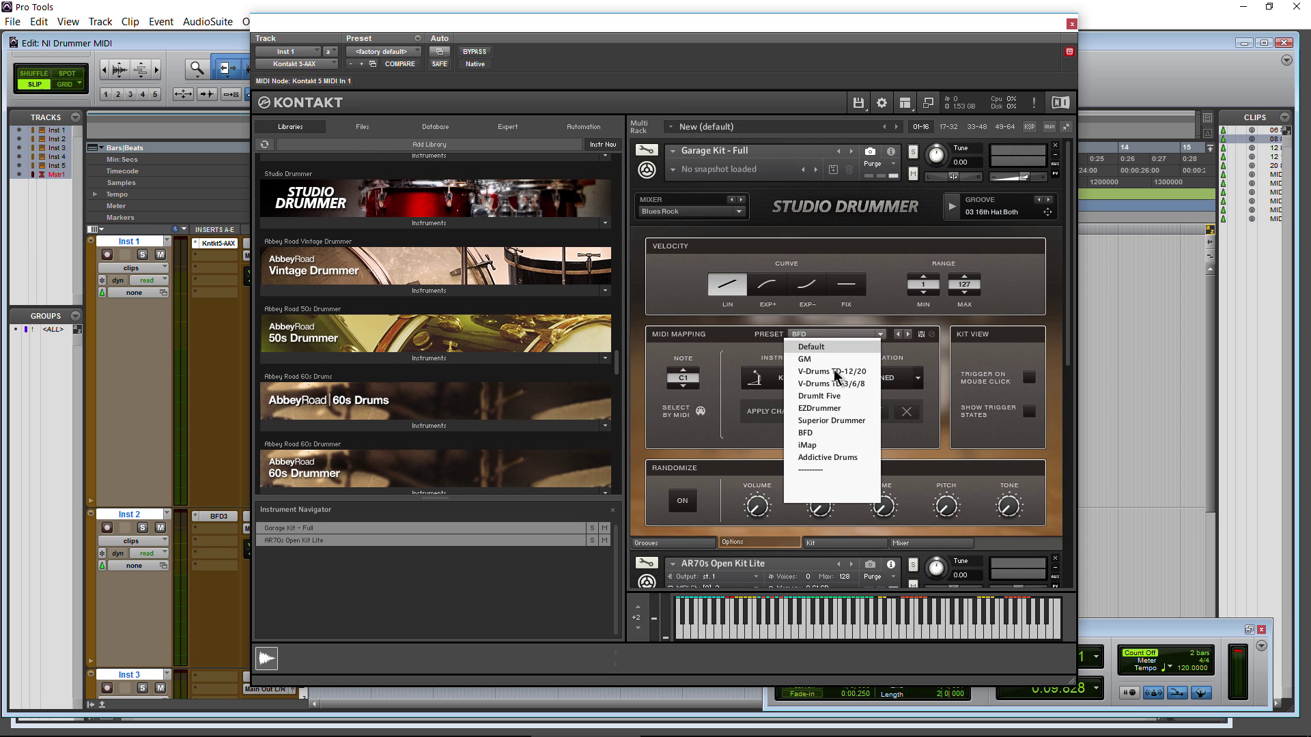
click(833, 347)
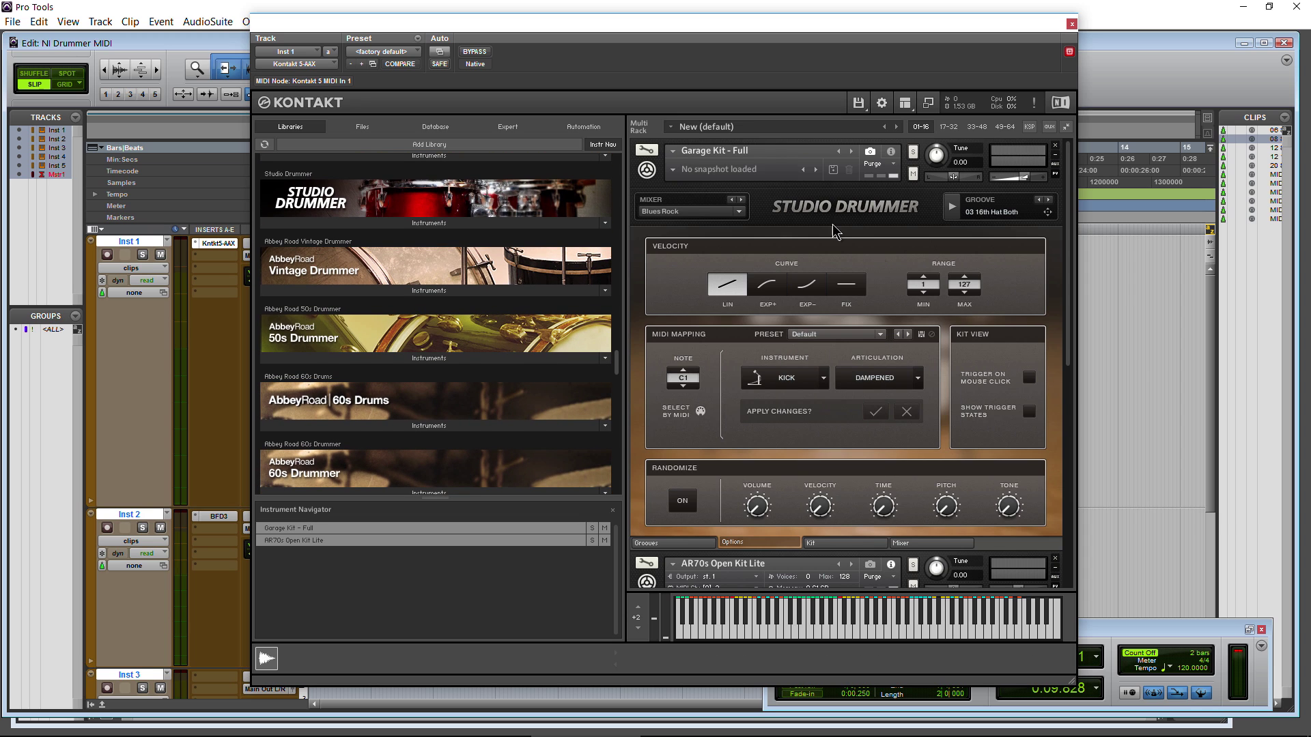
- Load the 07 Blues Rock 10 Fill 90BPM groove 04 Variation and preview it
click(689, 544)
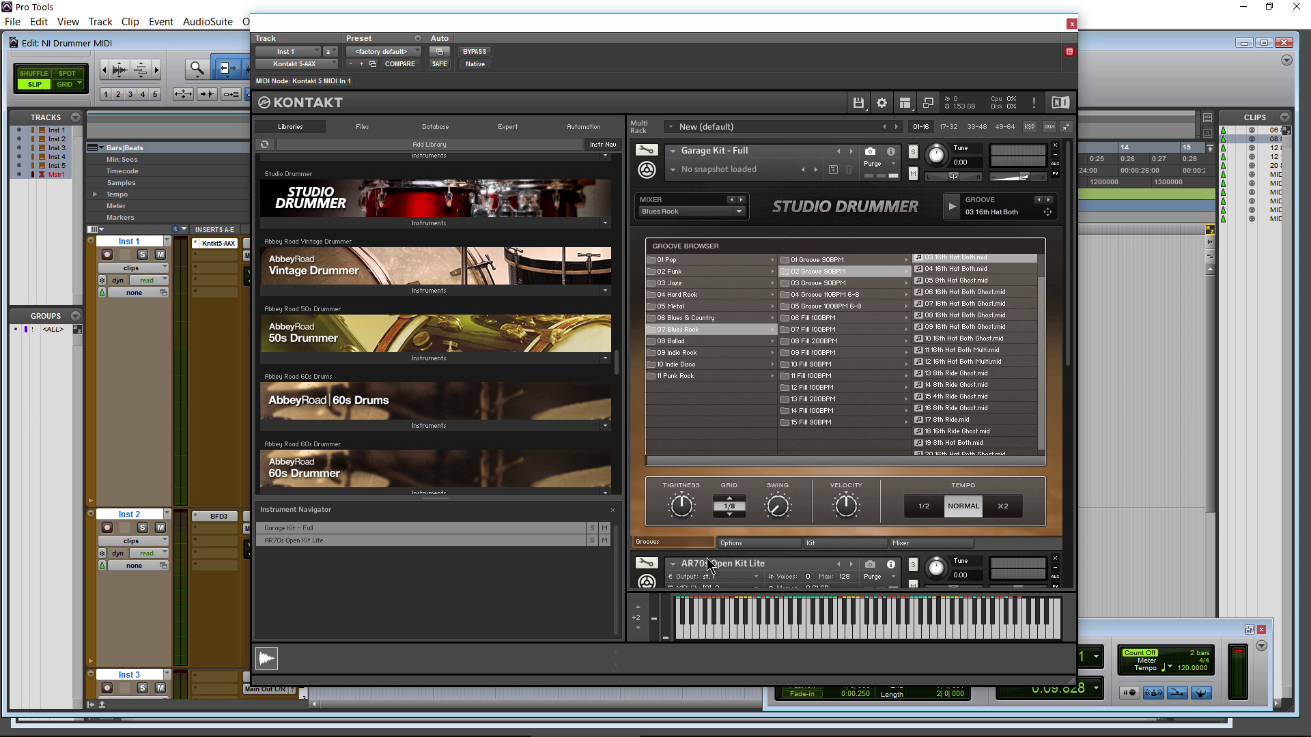
click(793, 365)
click(951, 296)
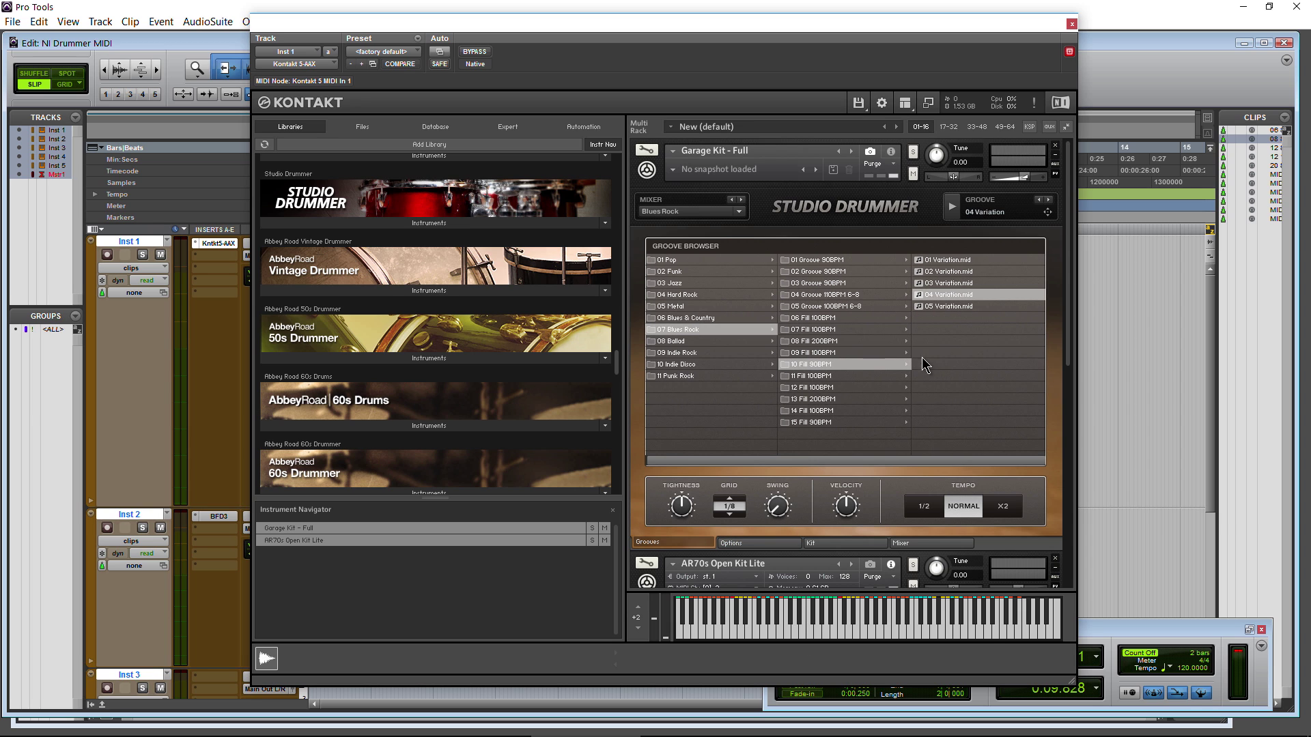
click(950, 209)
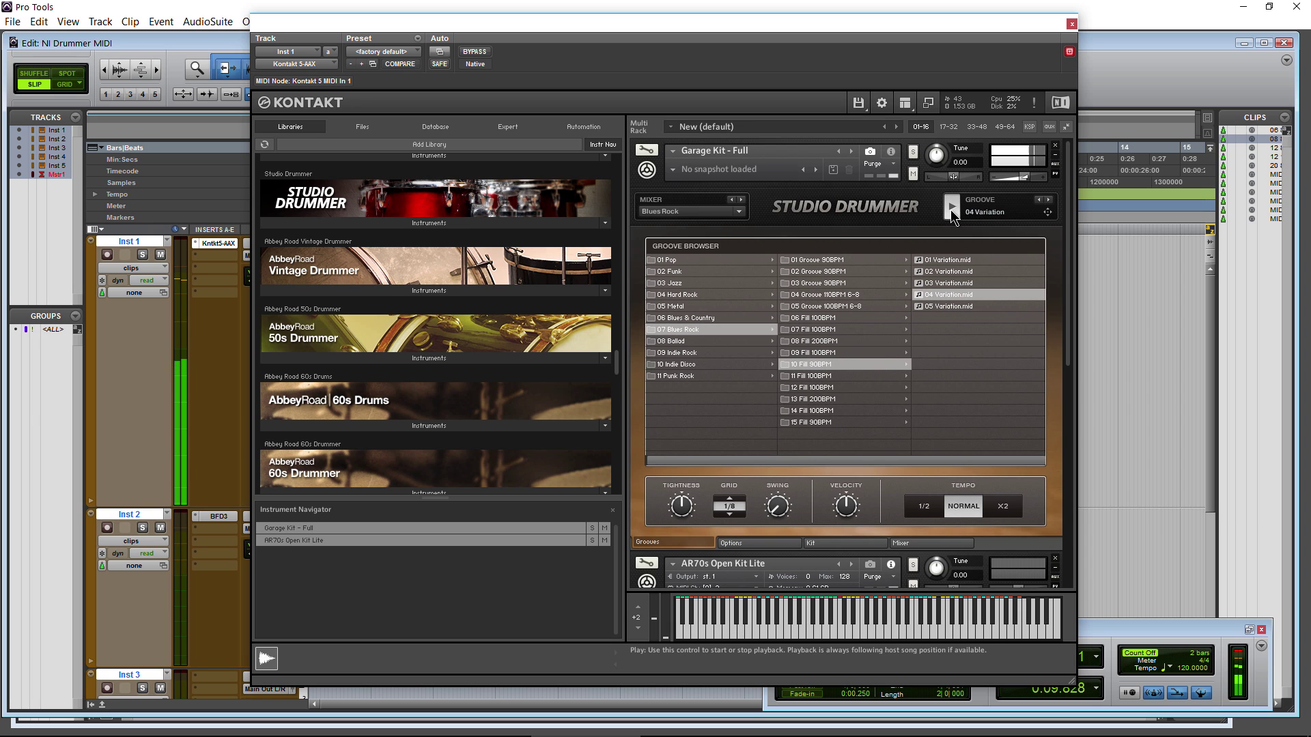
click(951, 211)
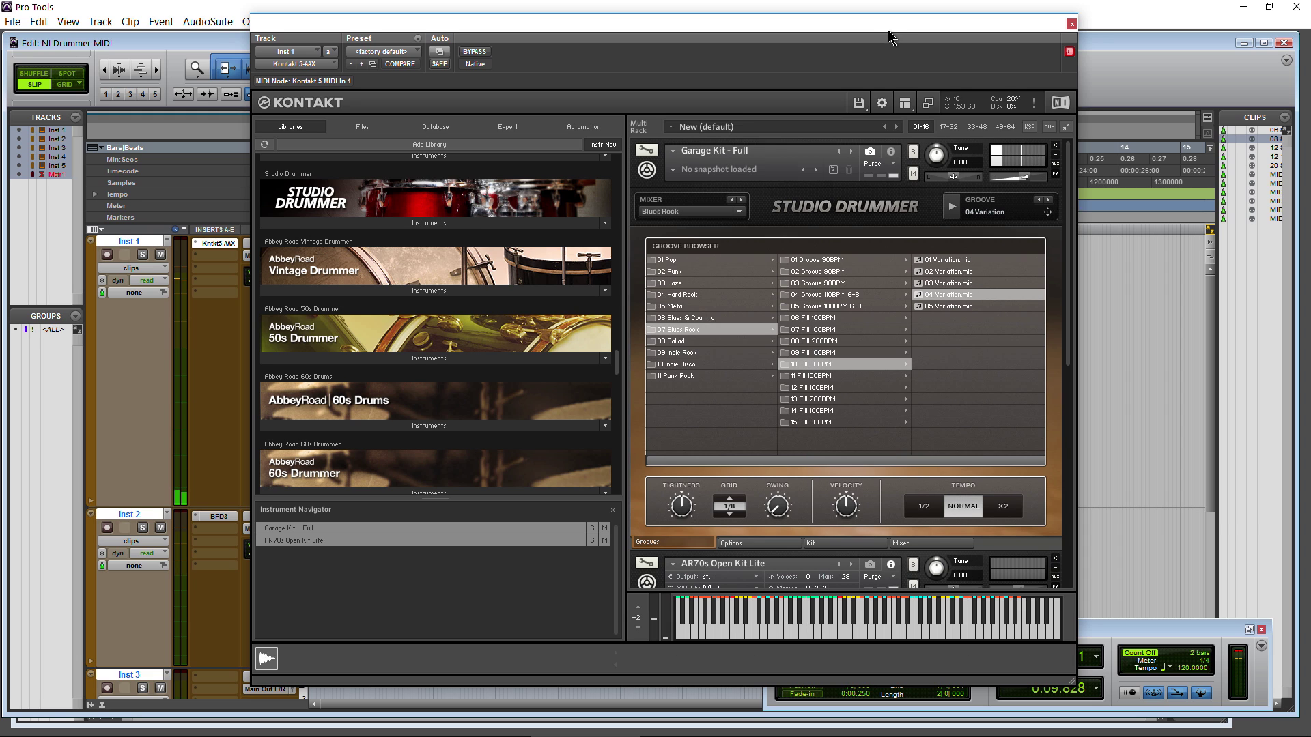
- Drag the active groove onto Inst 1 twice, as MIDI-06 and MIDI-07
drag(846, 30, 741, 39)
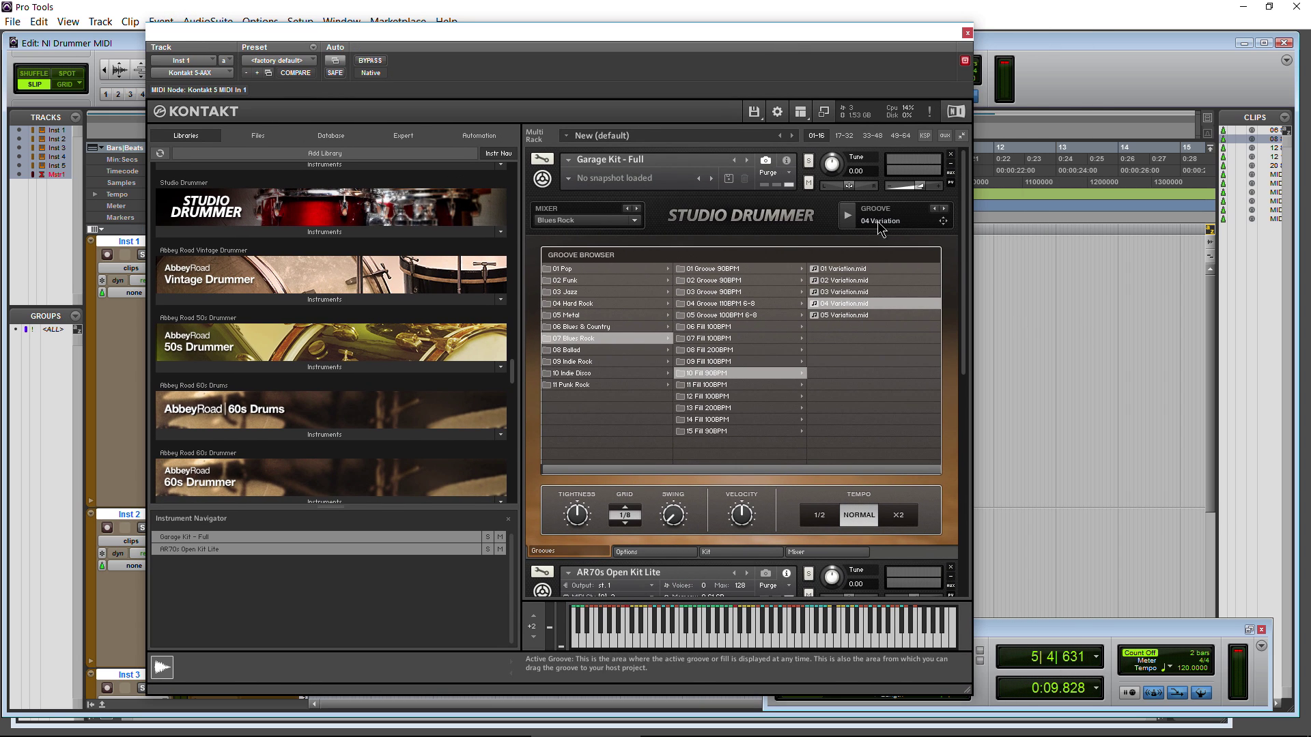
drag(886, 224, 1033, 345)
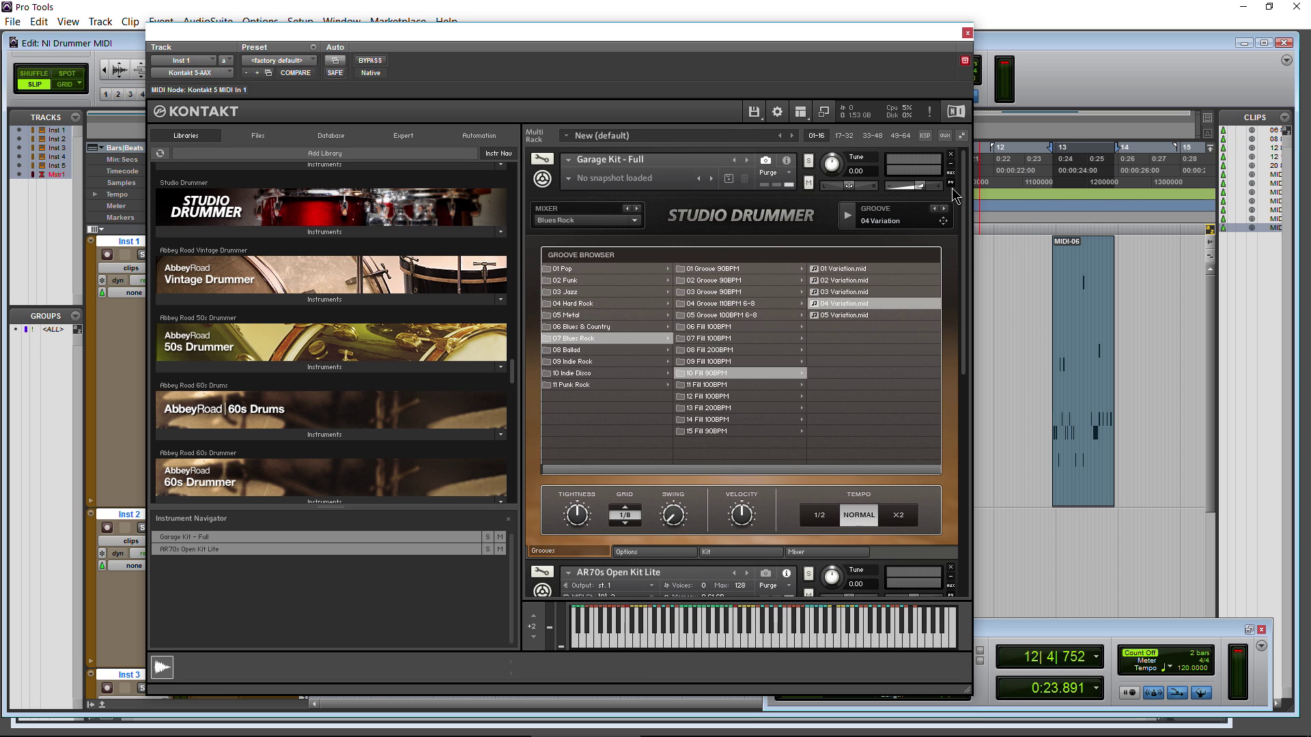
drag(943, 221, 1140, 313)
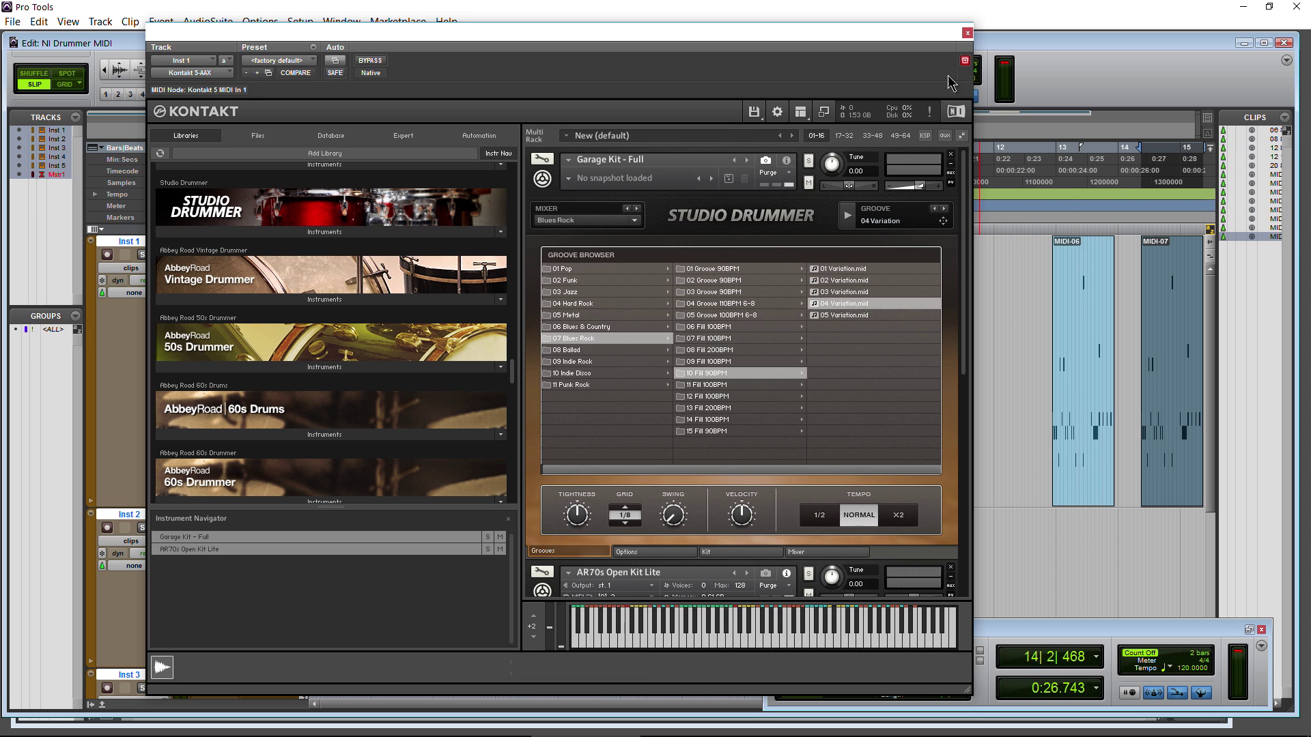
- Close Kontakt and go up to the Native Instruments folder in File Explorer
click(967, 33)
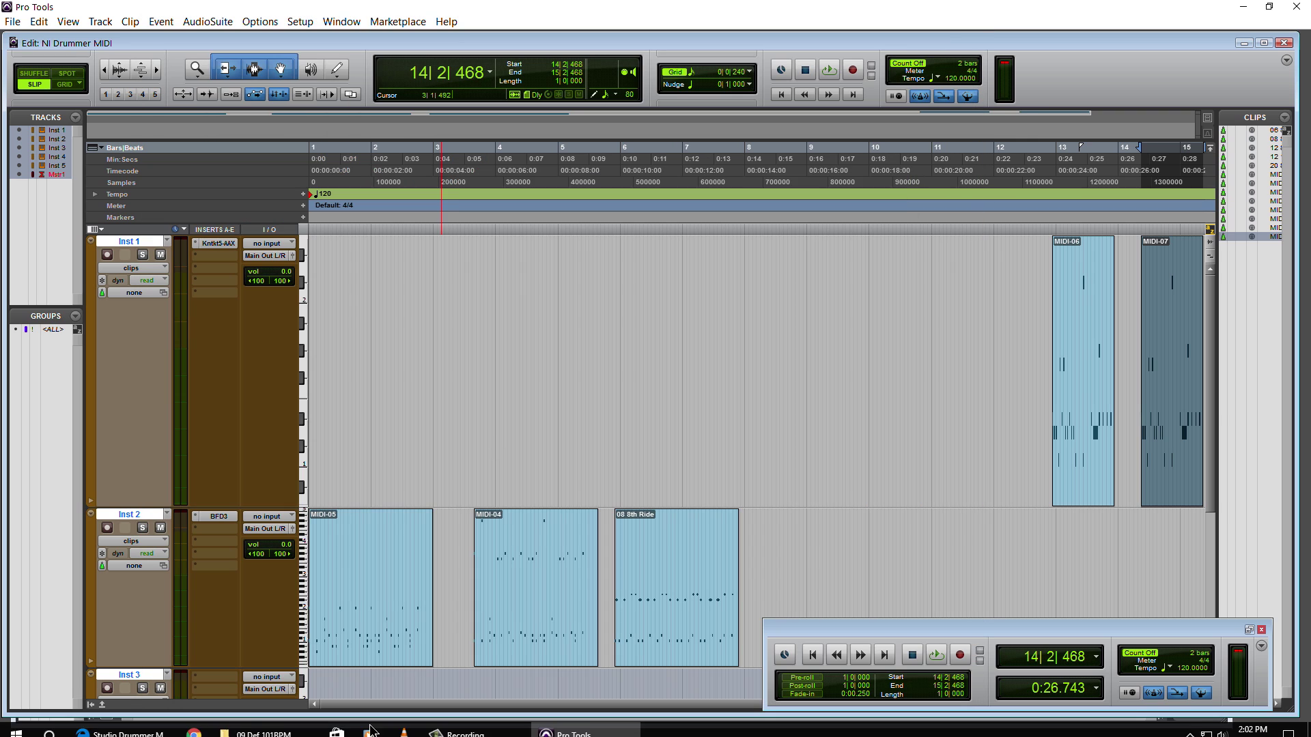
click(265, 728)
drag(1004, 137, 618, 115)
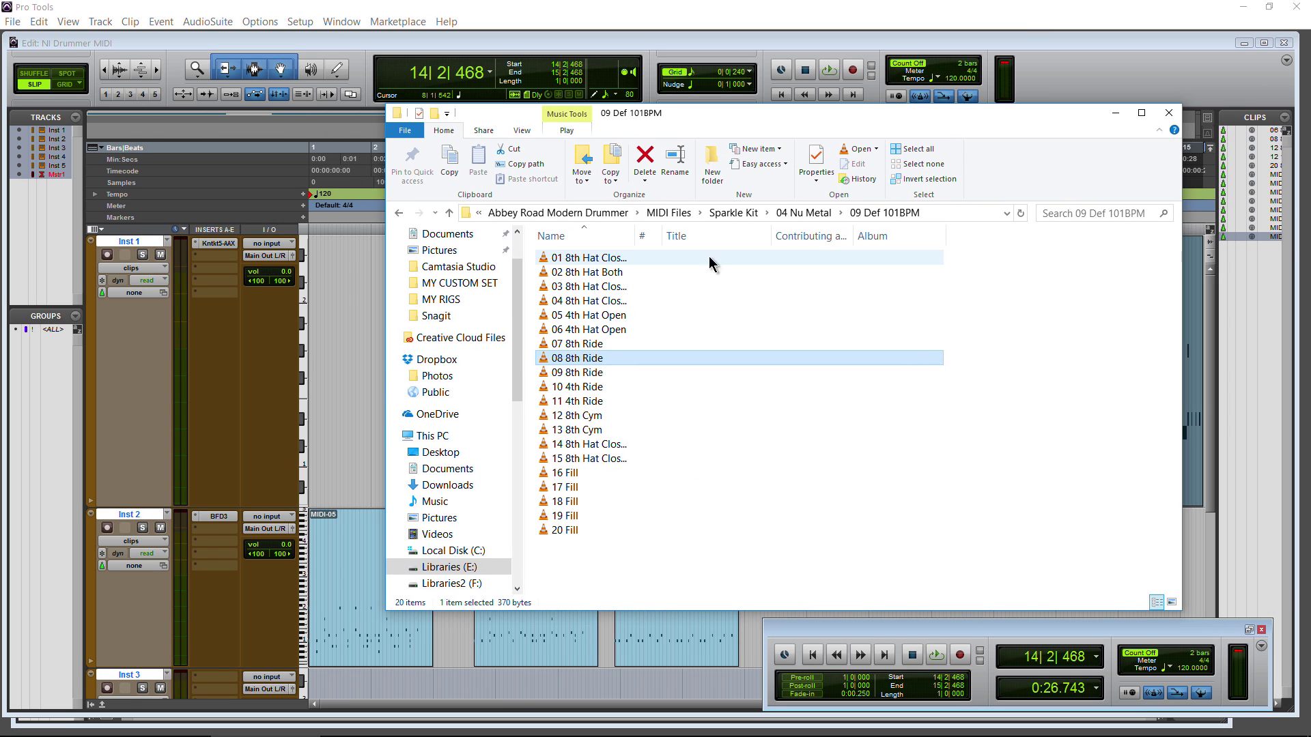
click(539, 212)
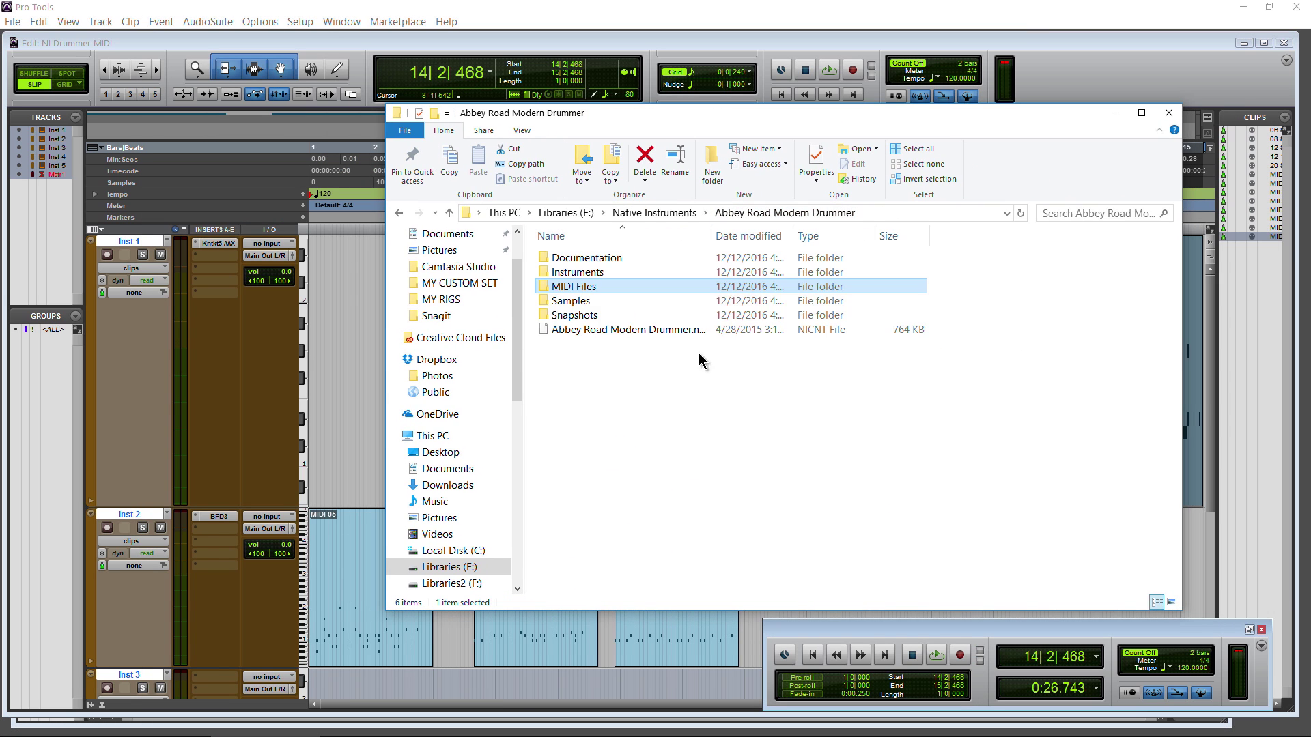
click(655, 212)
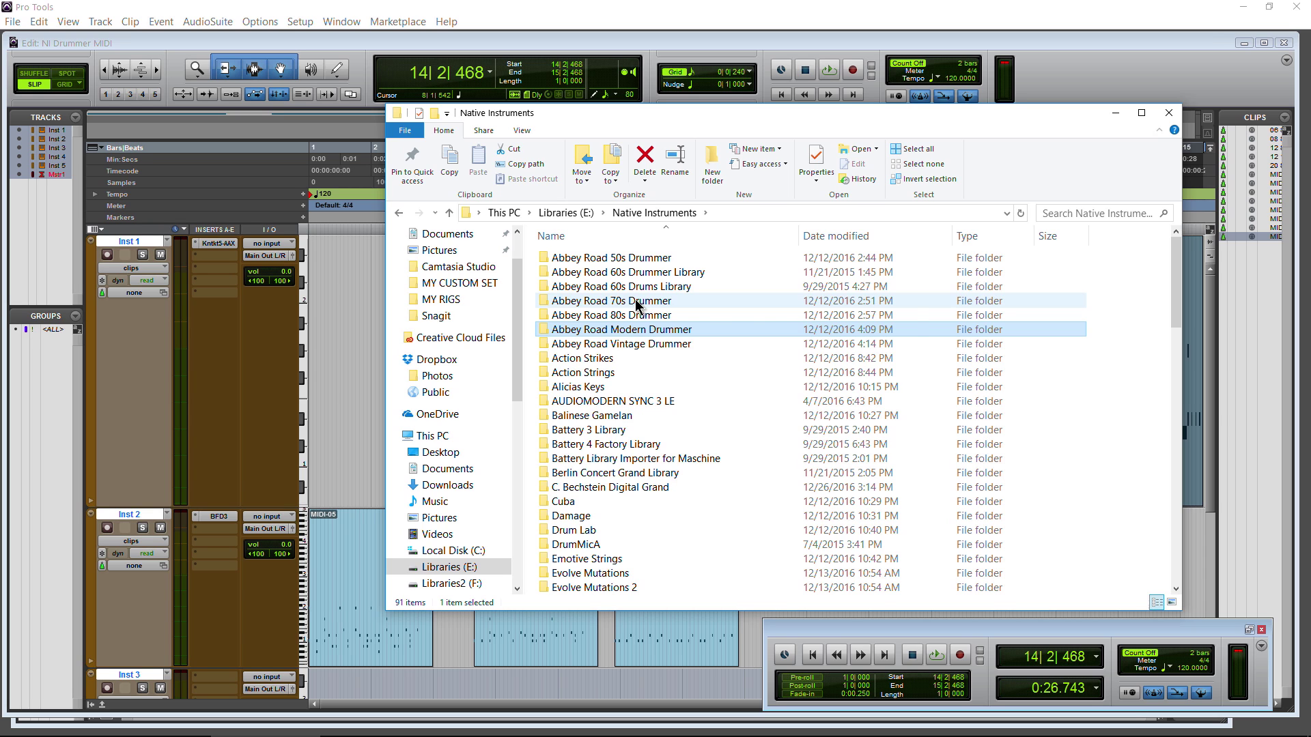
- Open 70s Drummer Tight Kit > 03 Disco > 05 Uptime 126BPM and drag 05 8th Hat Both onto Inst 1
double_click(635, 300)
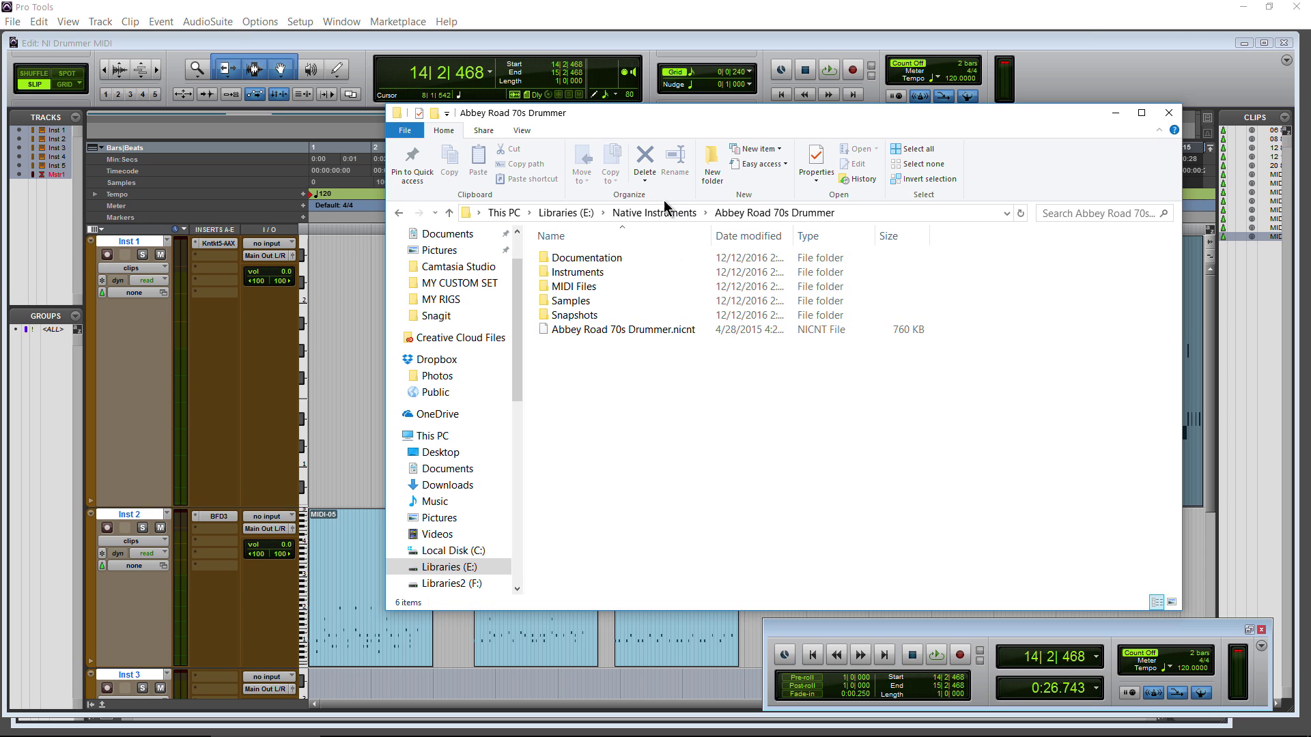
double_click(586, 288)
double_click(585, 271)
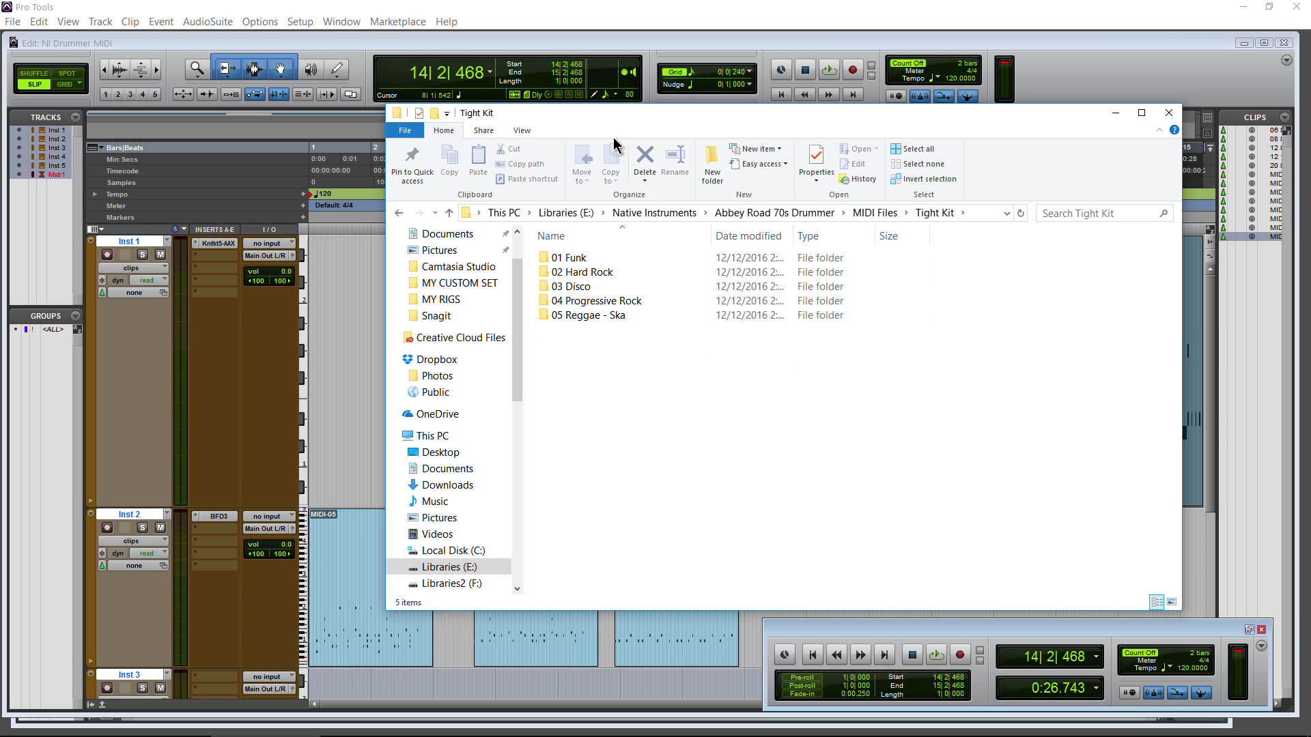
drag(614, 121, 784, 148)
double_click(744, 313)
click(758, 342)
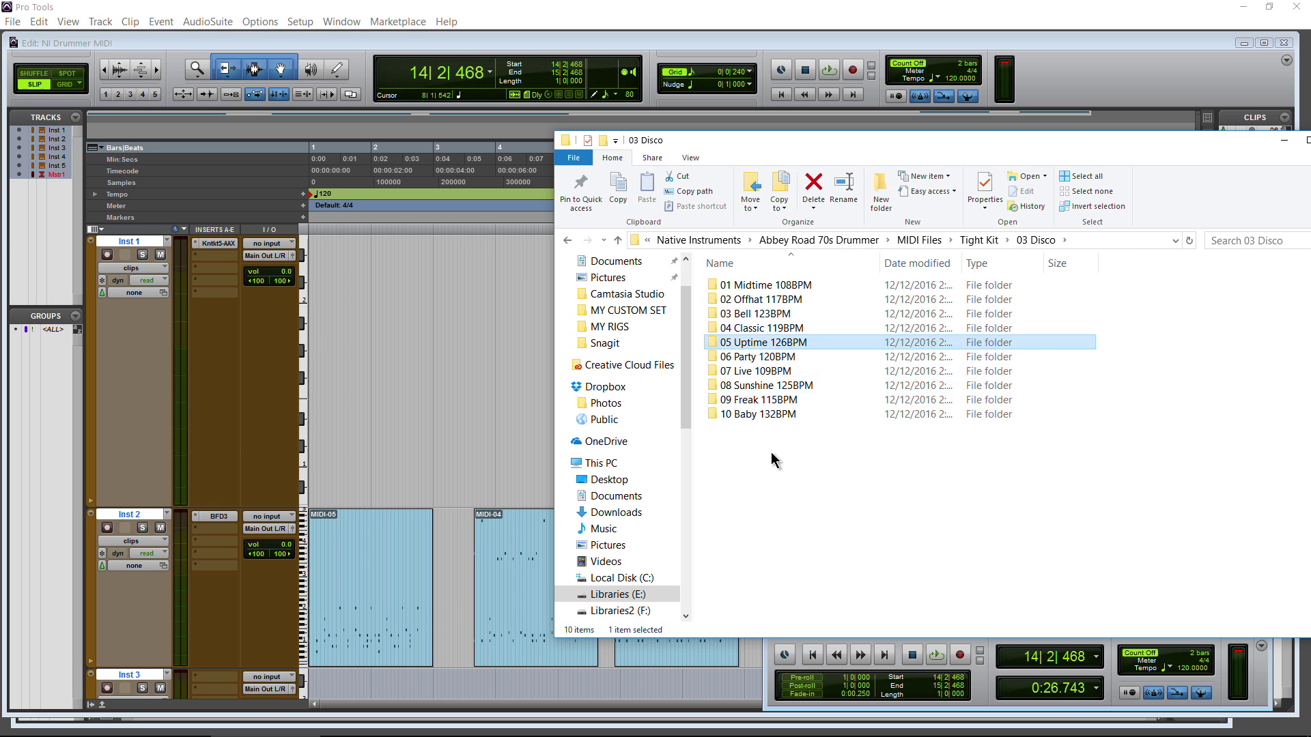
double_click(758, 342)
drag(777, 346, 382, 325)
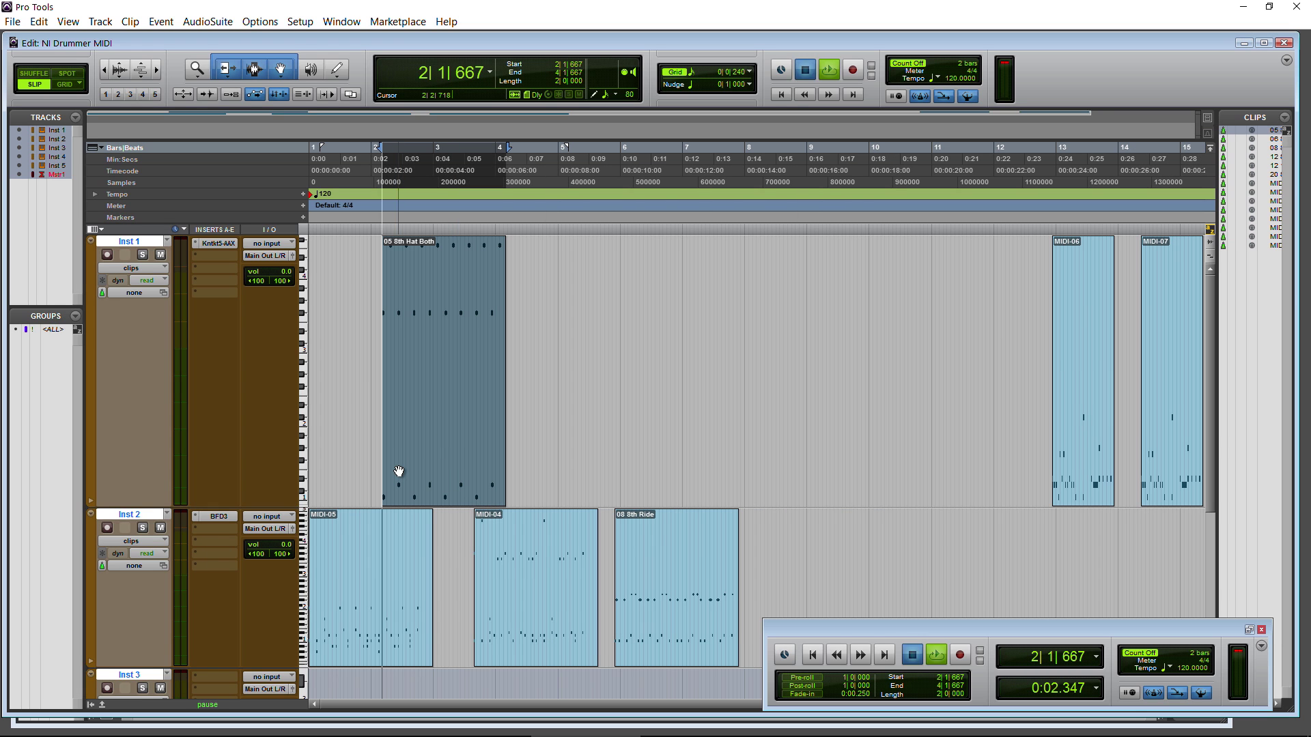
- Play back and stop the 05 8th Hat Both clip, then reopen Inst 1's Kontakt window
key(space)
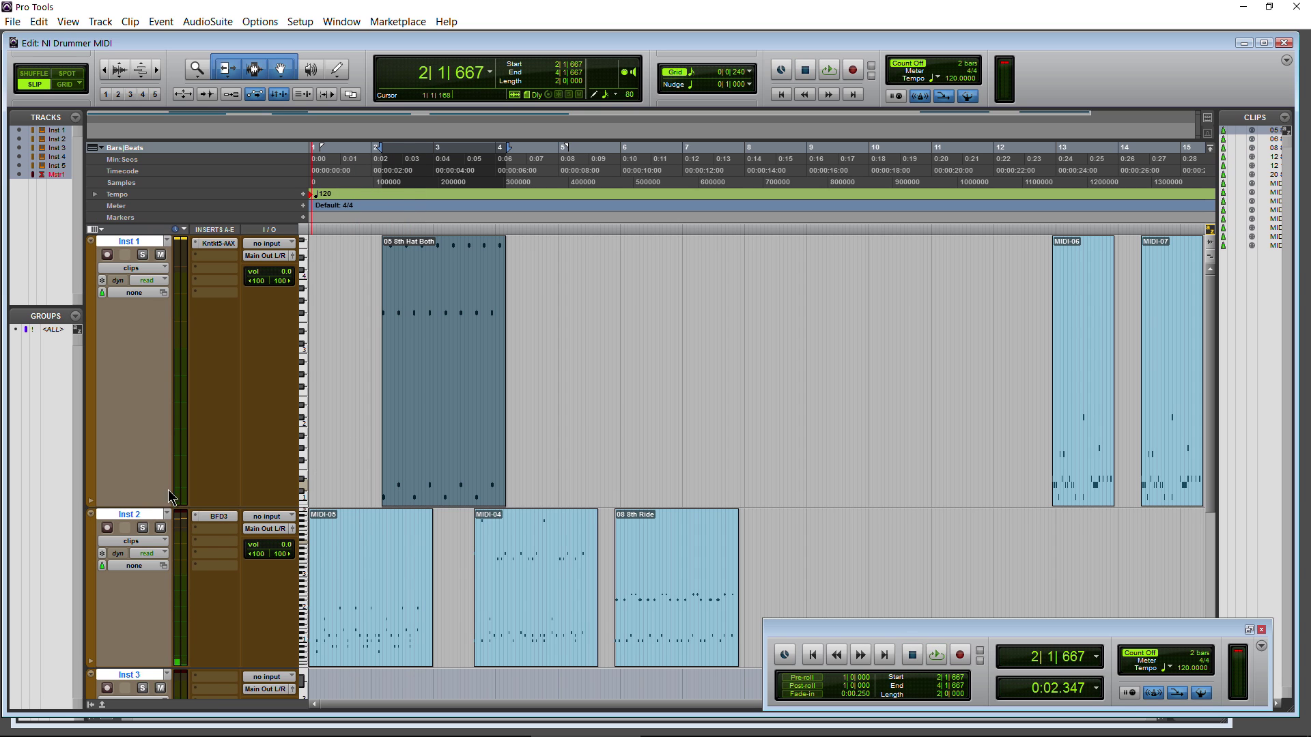
key(space)
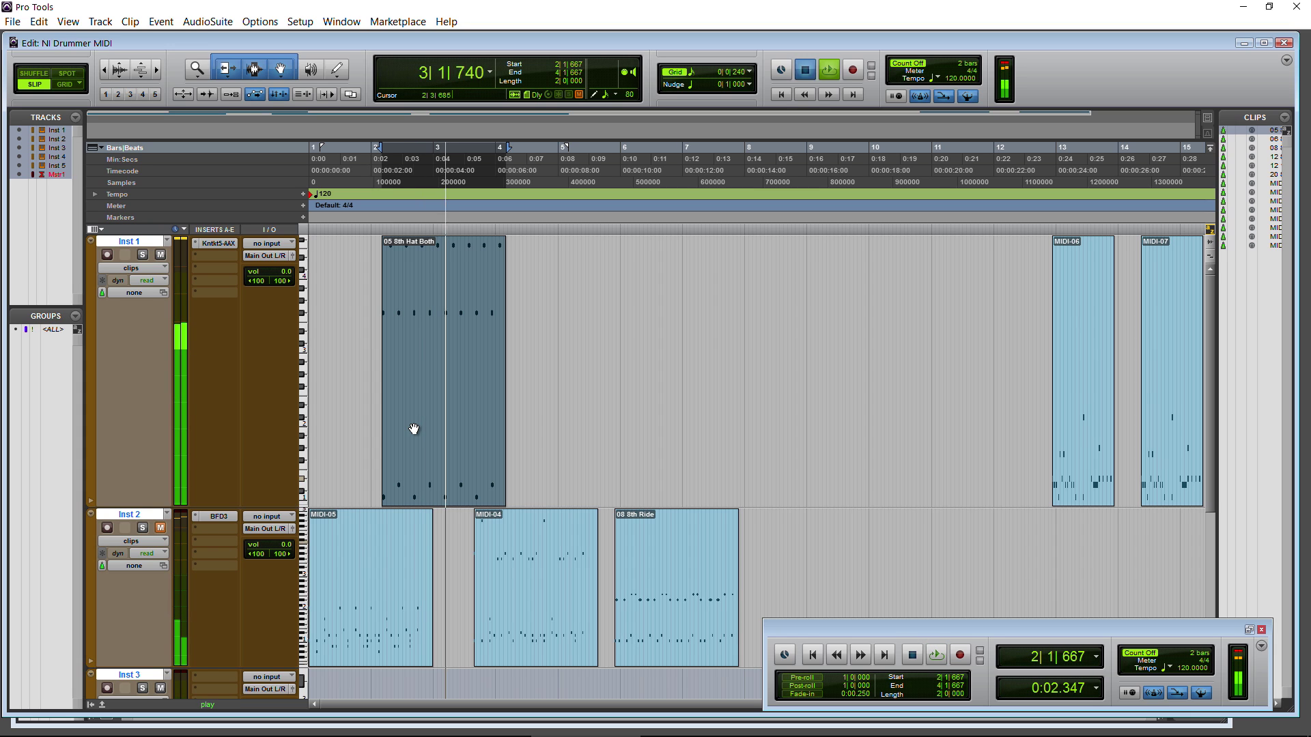
key(space)
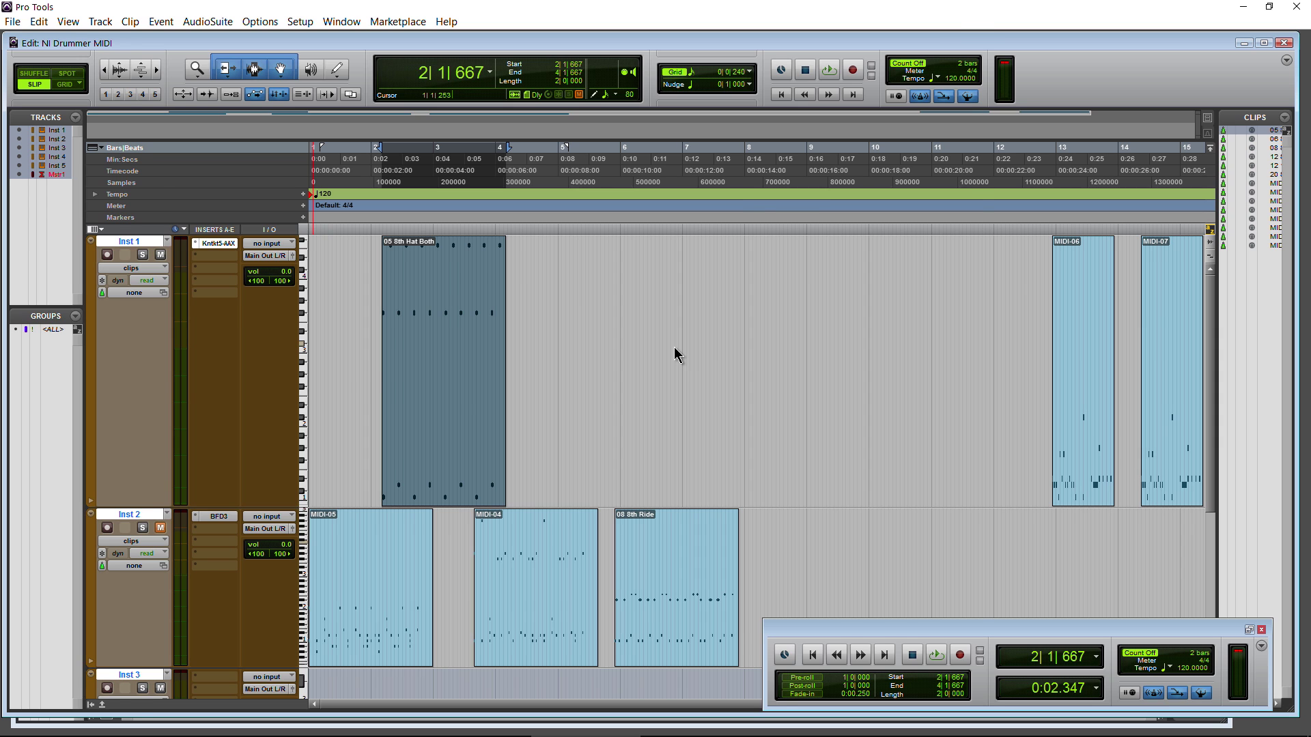
key(ctrl+alt+w)
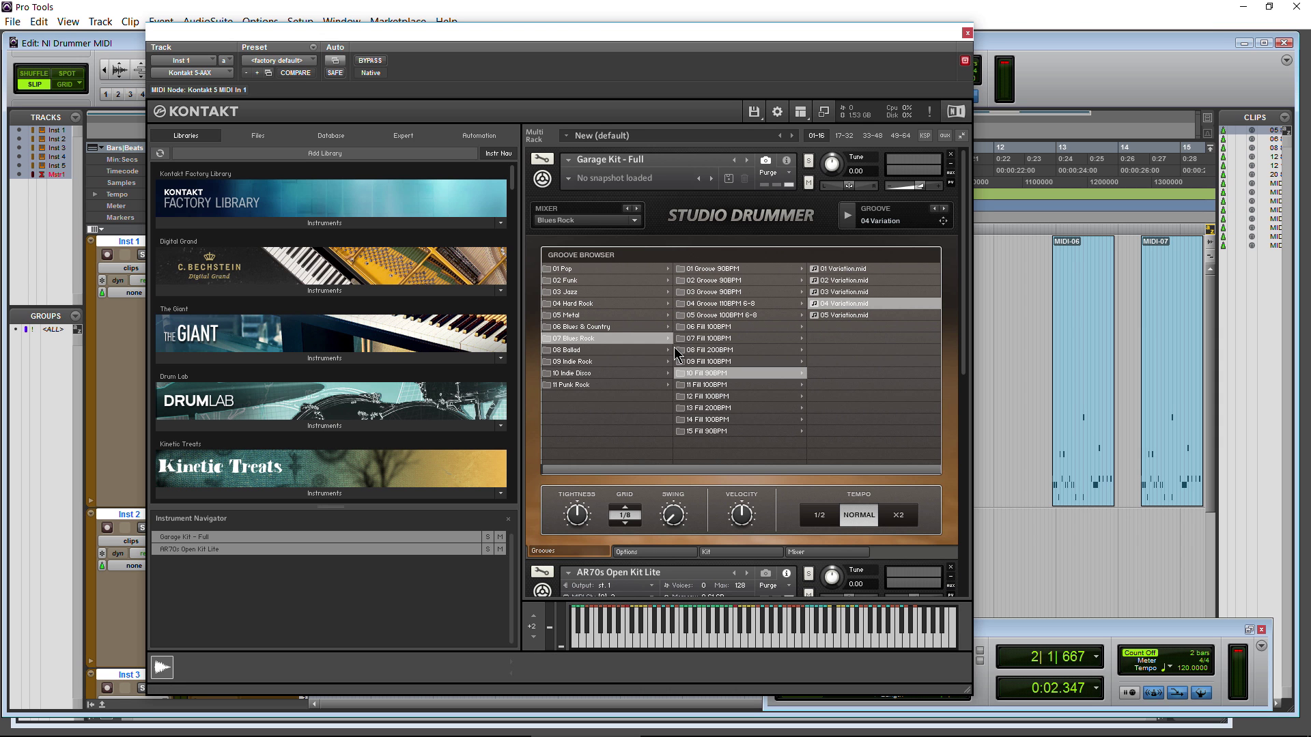
- Drag Studio Drummer's 04 Variation groove onto Inst 1 near bar 11 as MIDI-08
drag(512, 179, 509, 341)
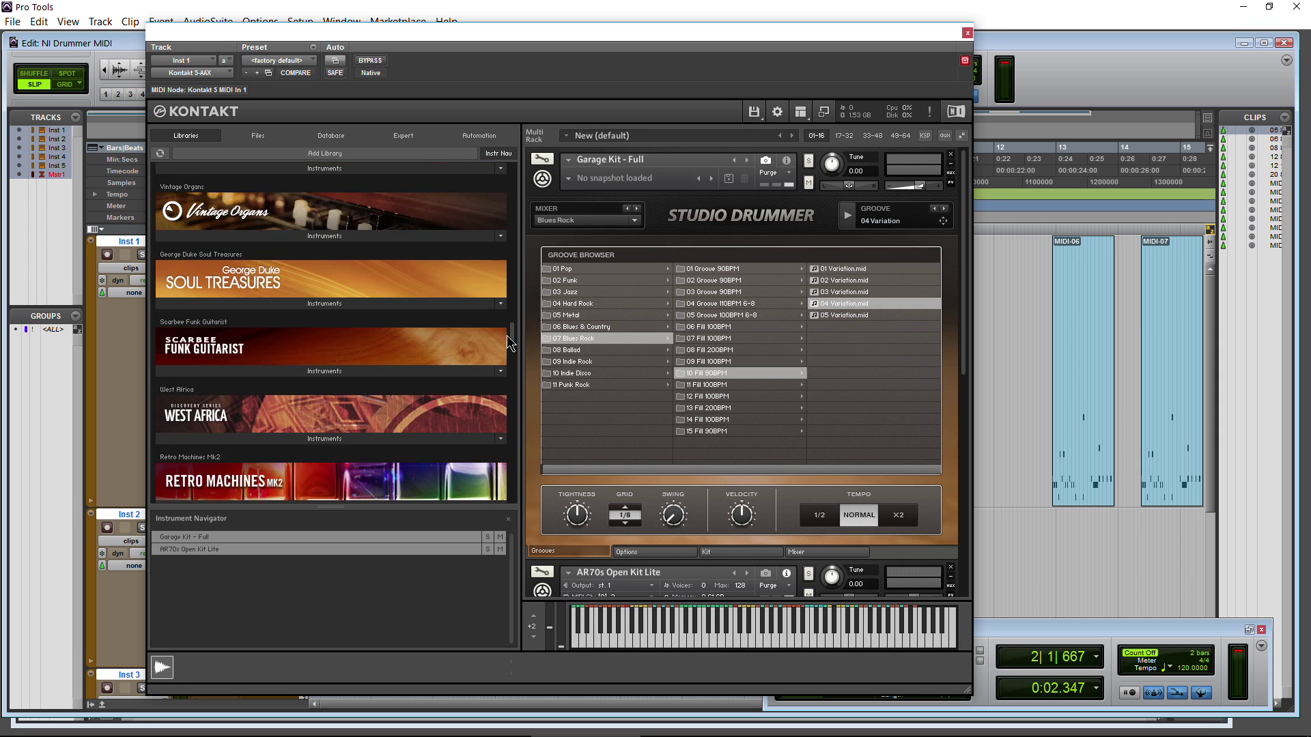
scroll(509, 341, down, 5)
drag(759, 32, 740, 35)
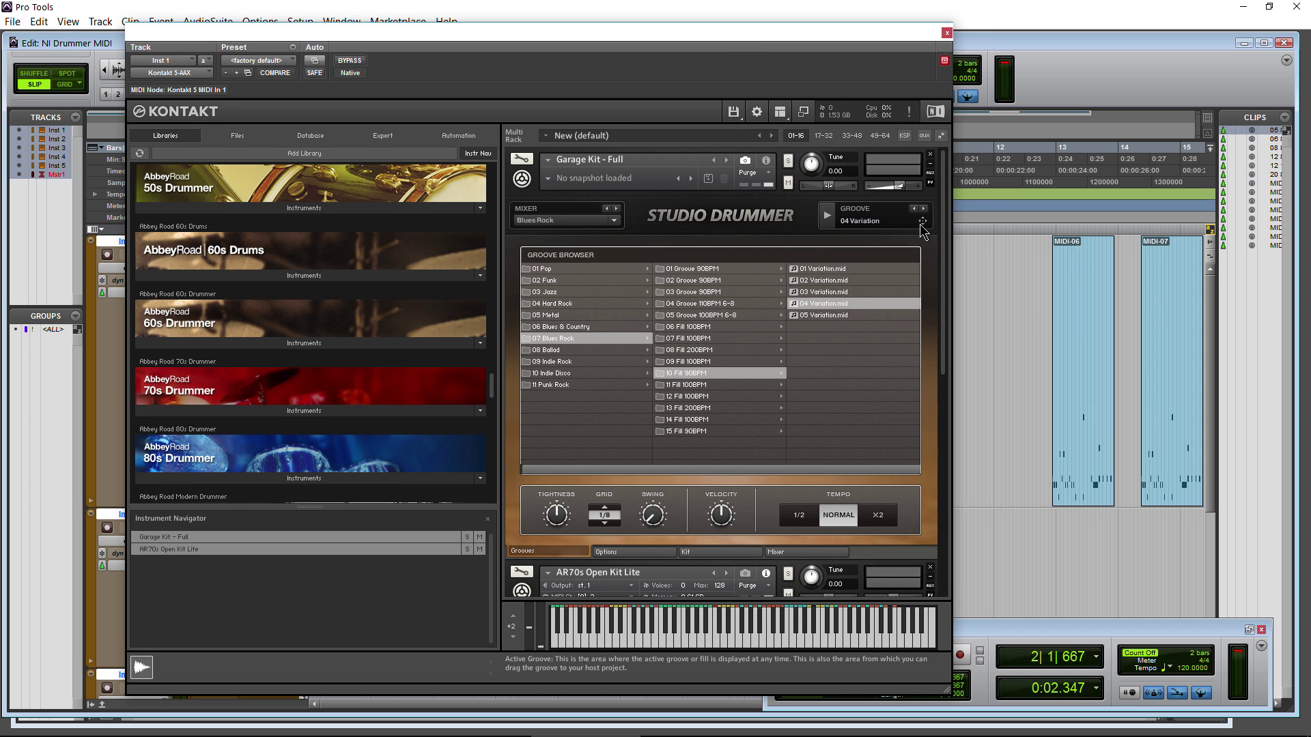
drag(920, 221, 973, 363)
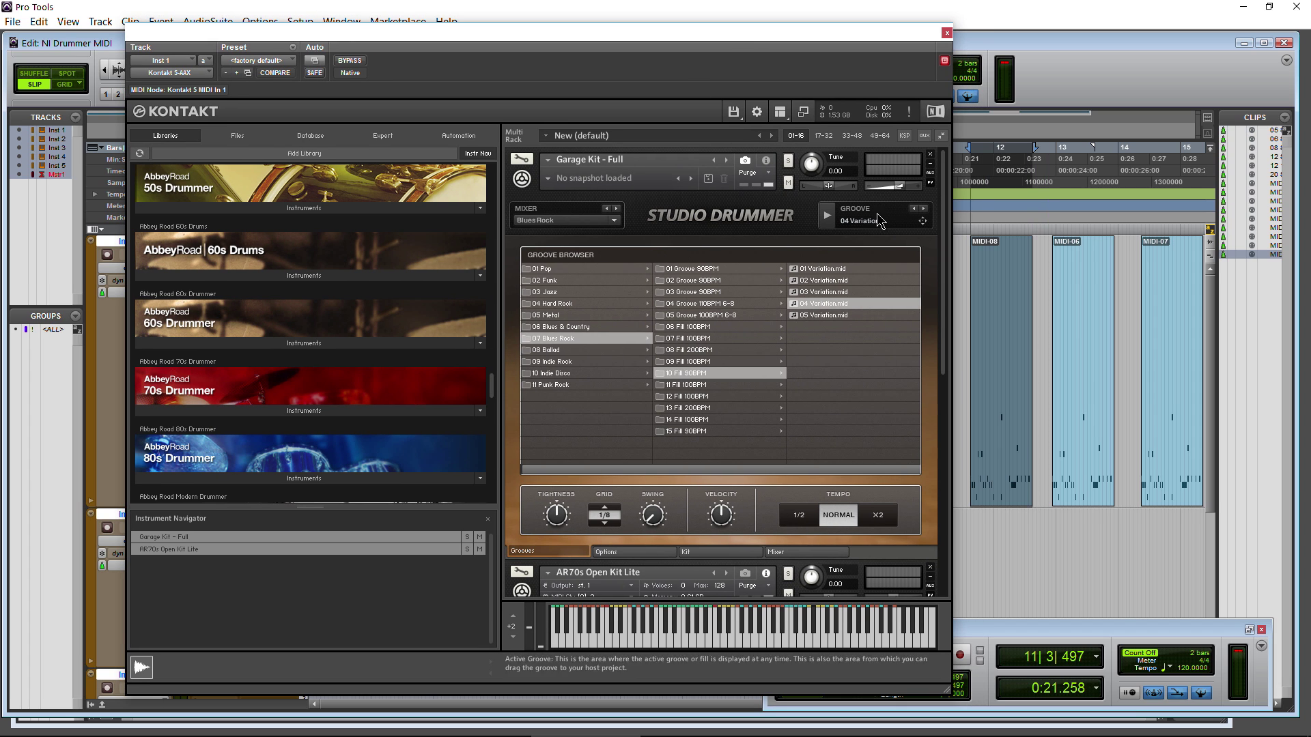
- Browse File Explorer back to the 70s Drummer MIDI Files > Tight Kit folder and move Kontakt aside
click(266, 724)
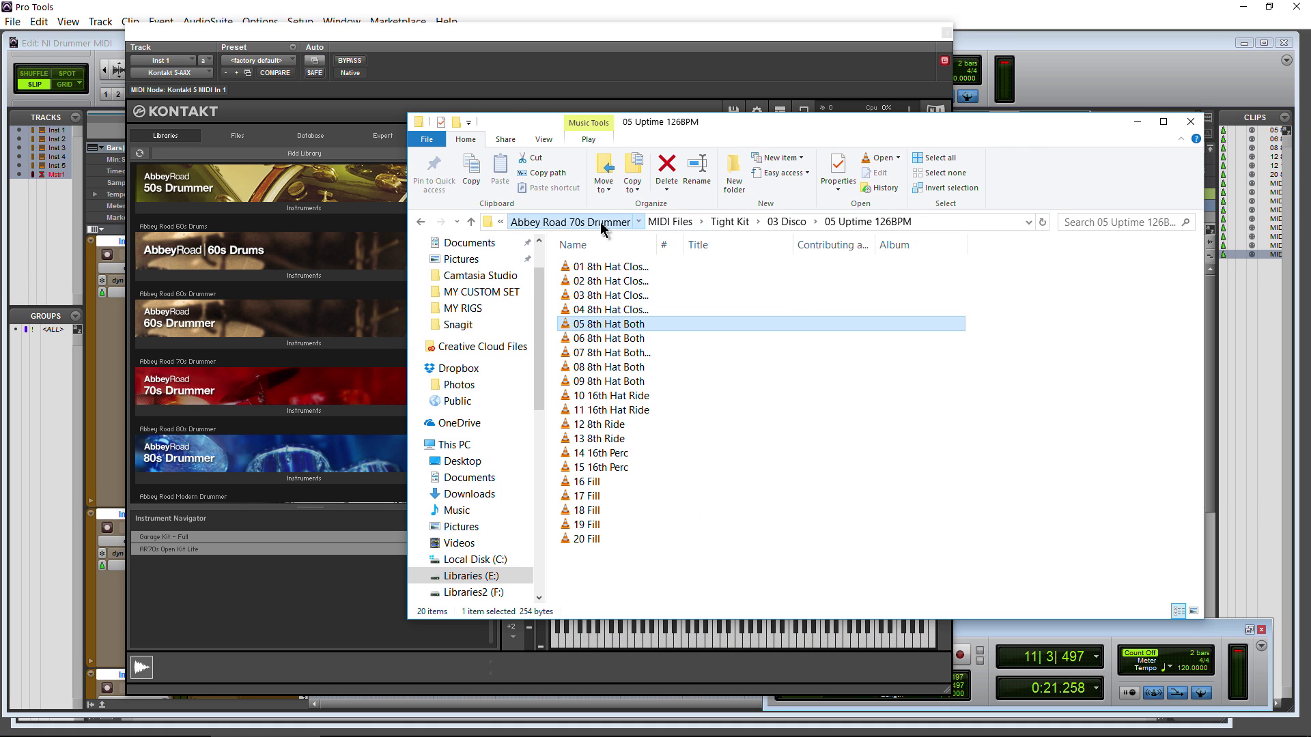
click(570, 223)
double_click(601, 295)
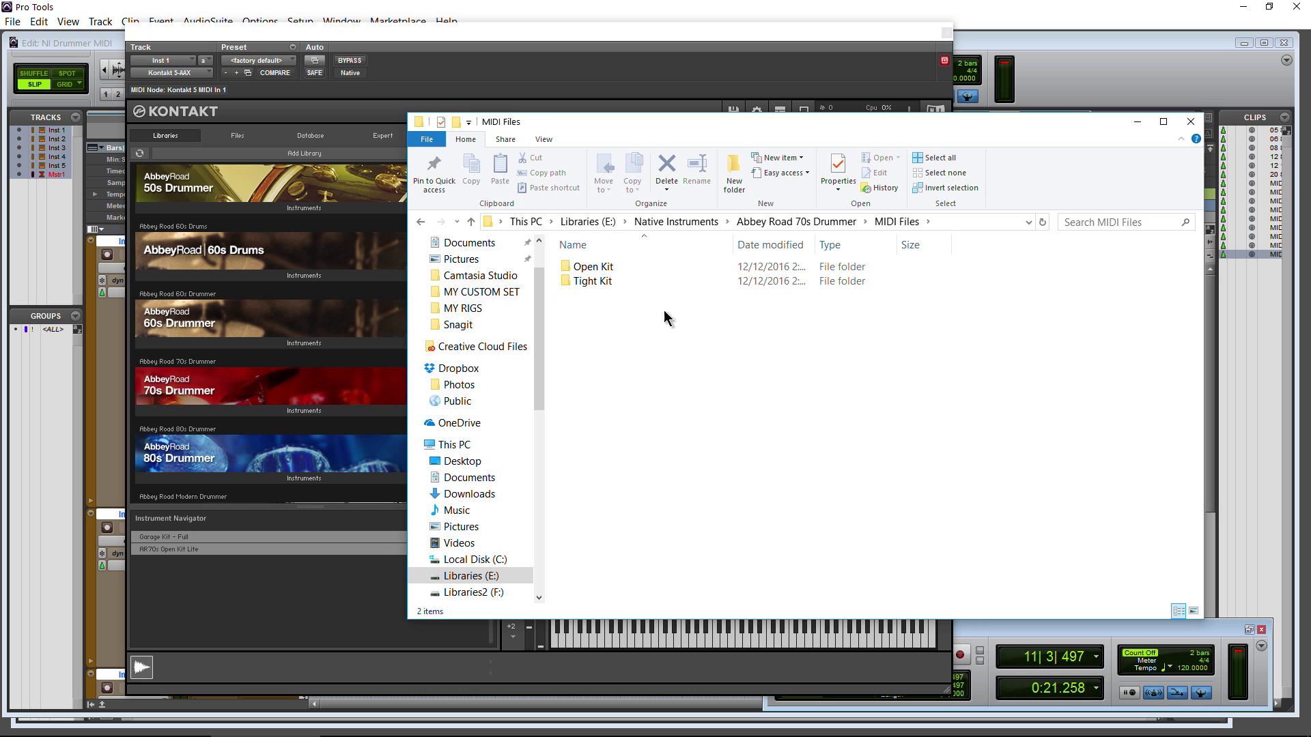
double_click(601, 281)
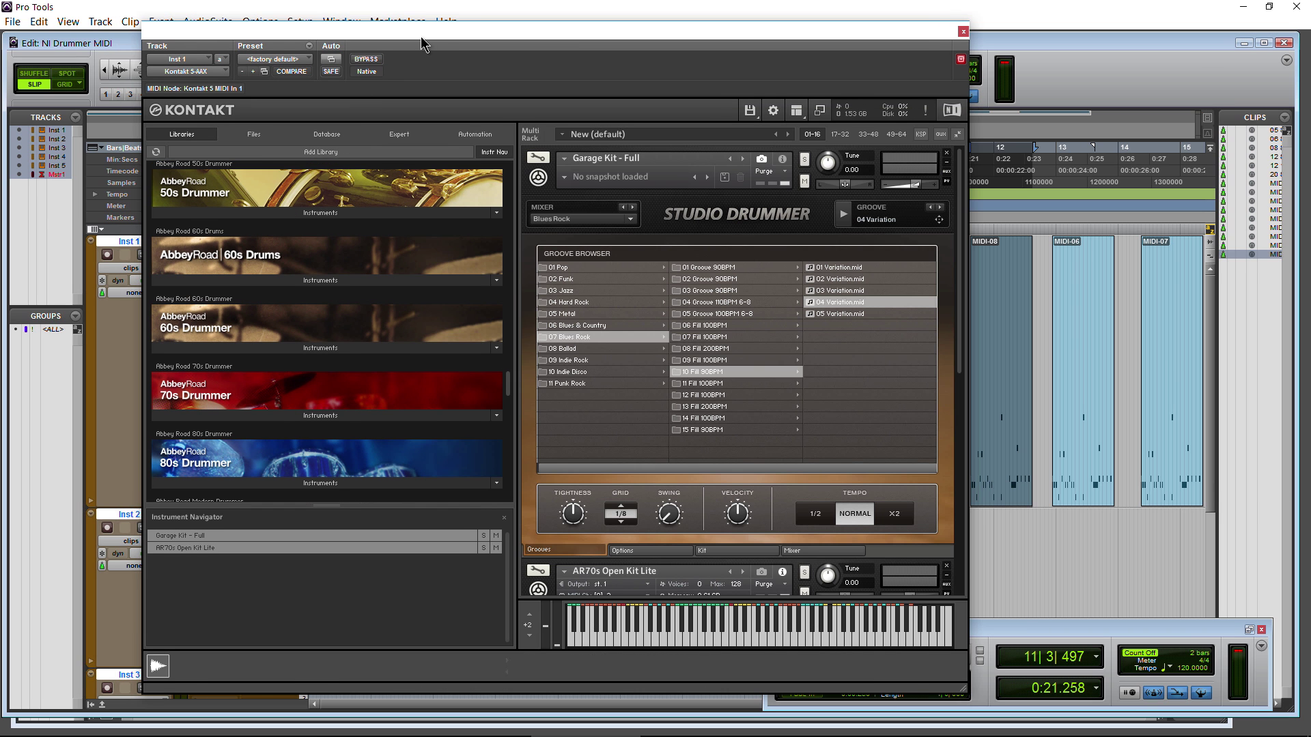
scroll(354, 346, up, 2)
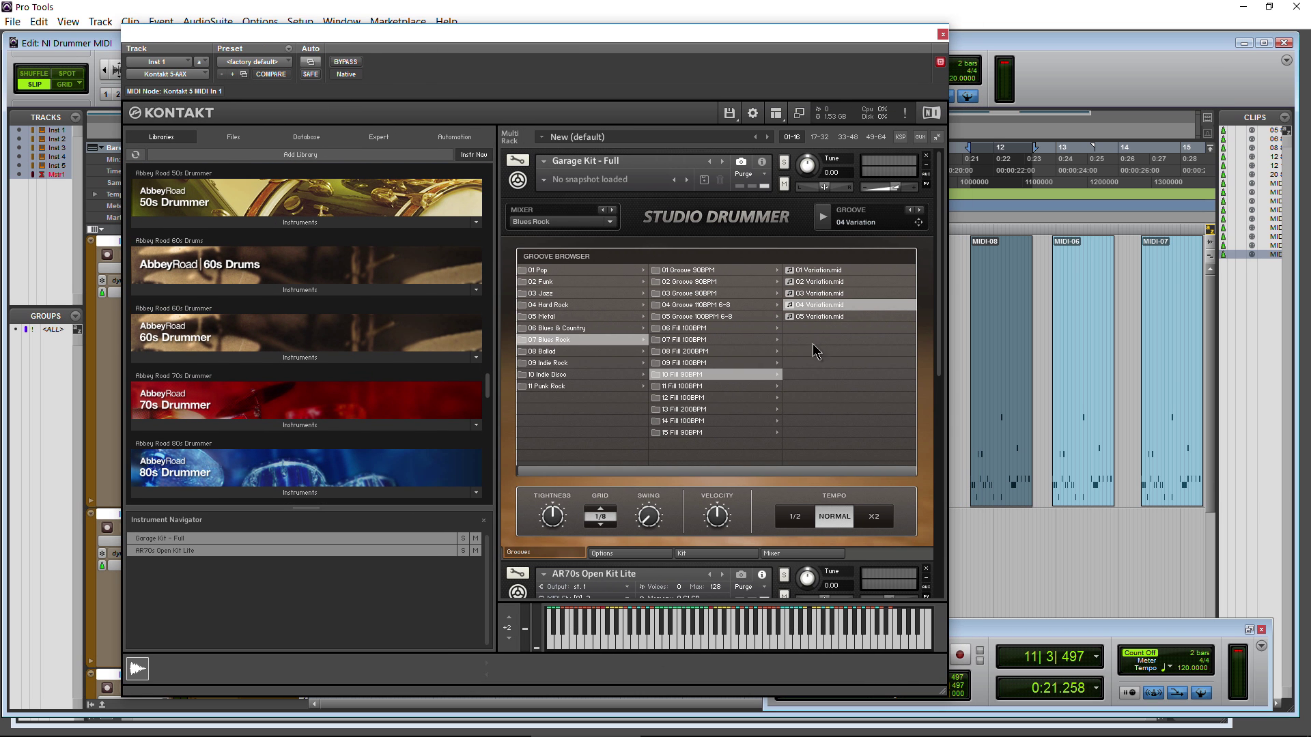
scroll(784, 372, down, 4)
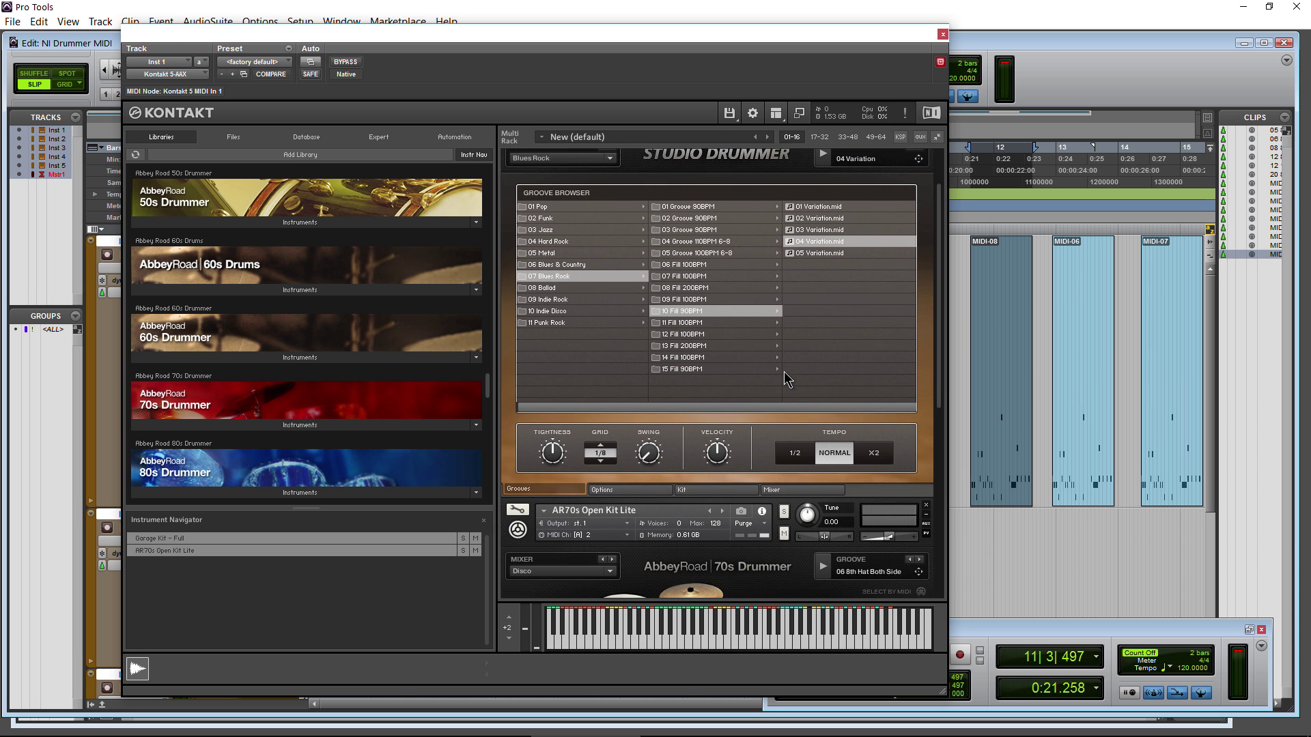
scroll(783, 380, up, 4)
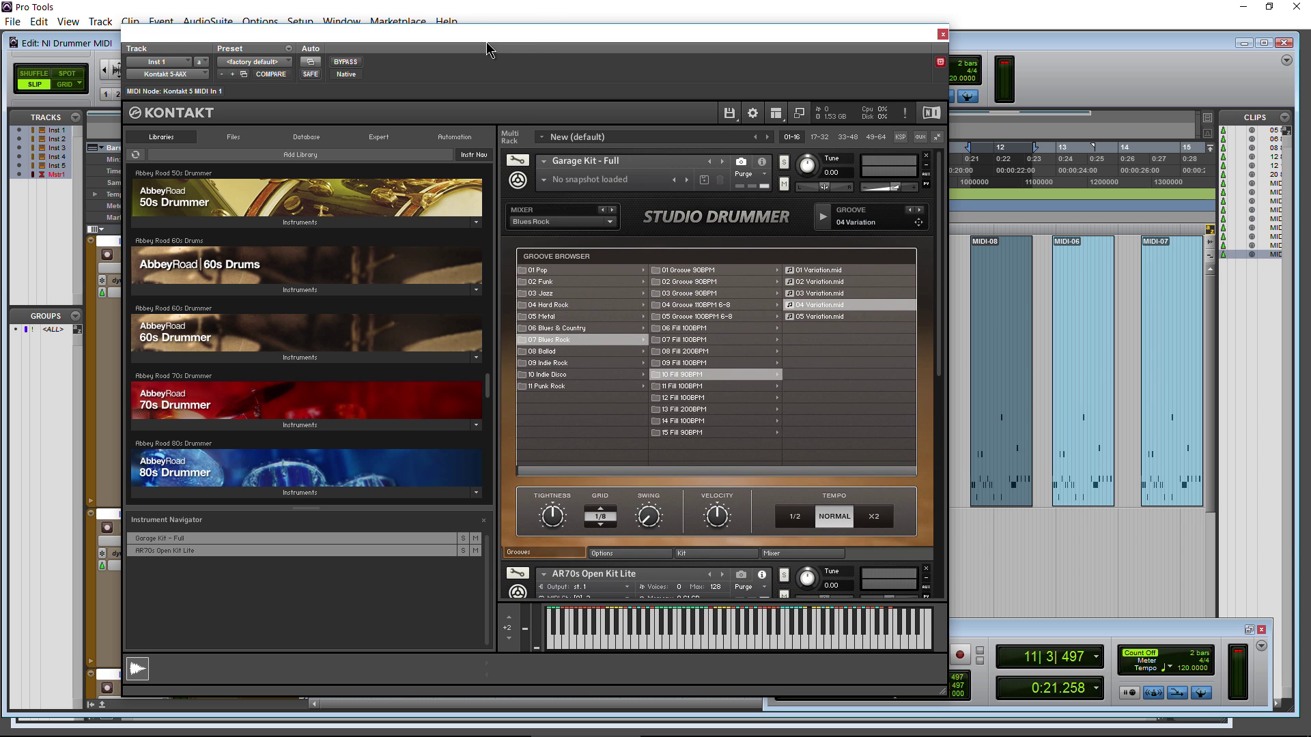
drag(486, 42, 766, 49)
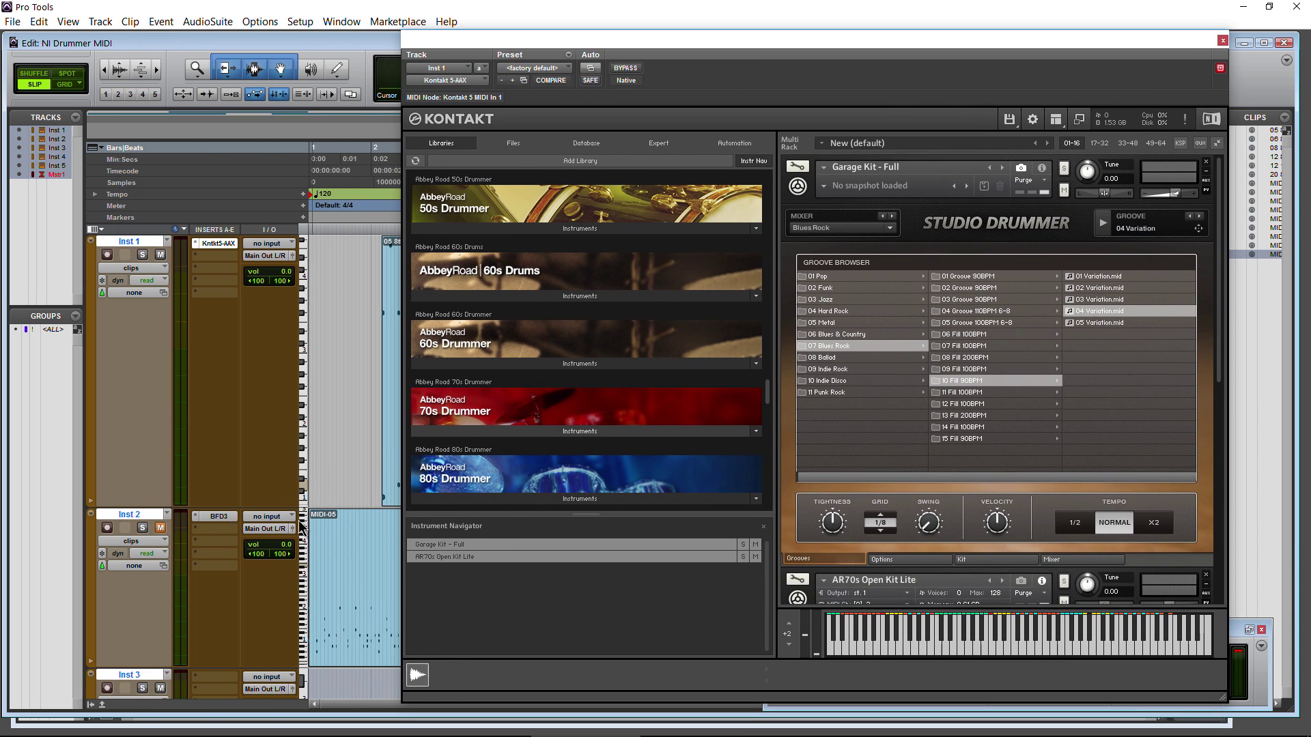
- Check the BFD3 drum kit view on Inst 2, then close BFD3
click(218, 516)
drag(1037, 43, 786, 75)
click(405, 163)
click(1101, 66)
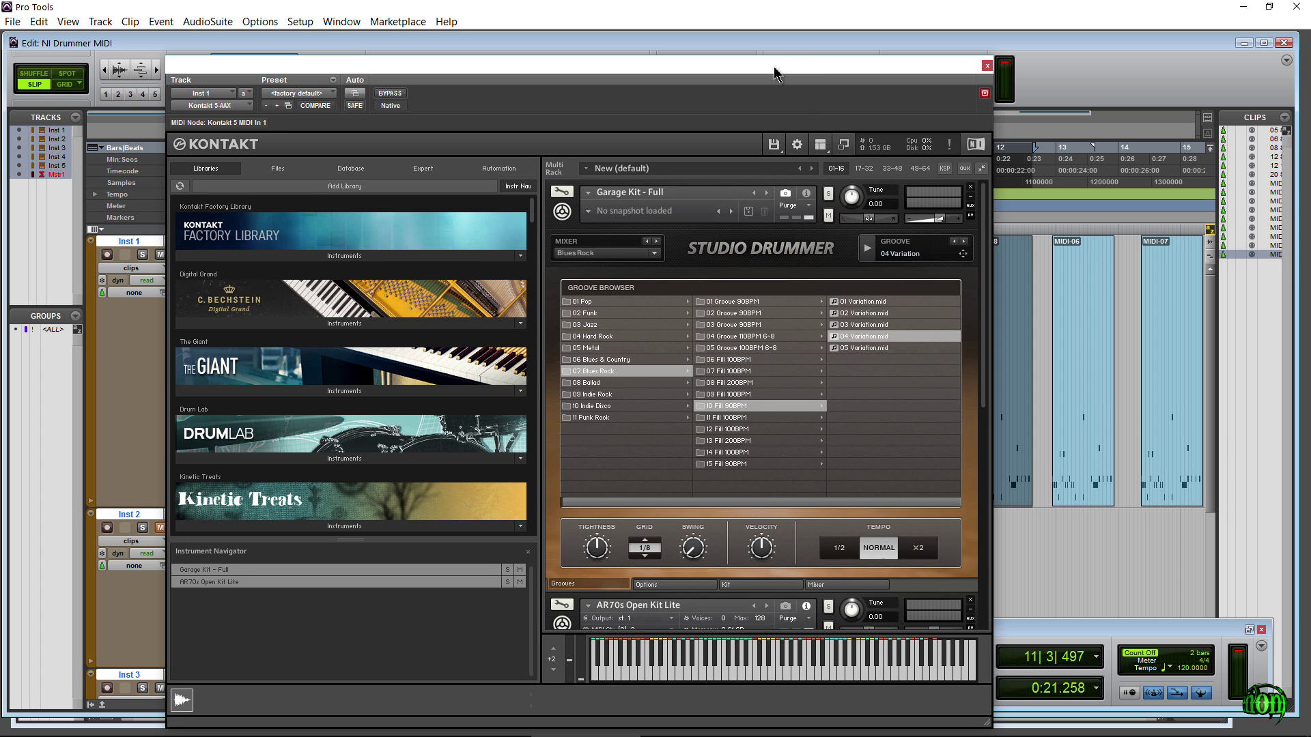
- Drag 05 Groove 100BPM 6-8 > 04 8th Hat Both Ghost onto Inst 1 near bar 10 as MIDI-09
drag(773, 67, 732, 56)
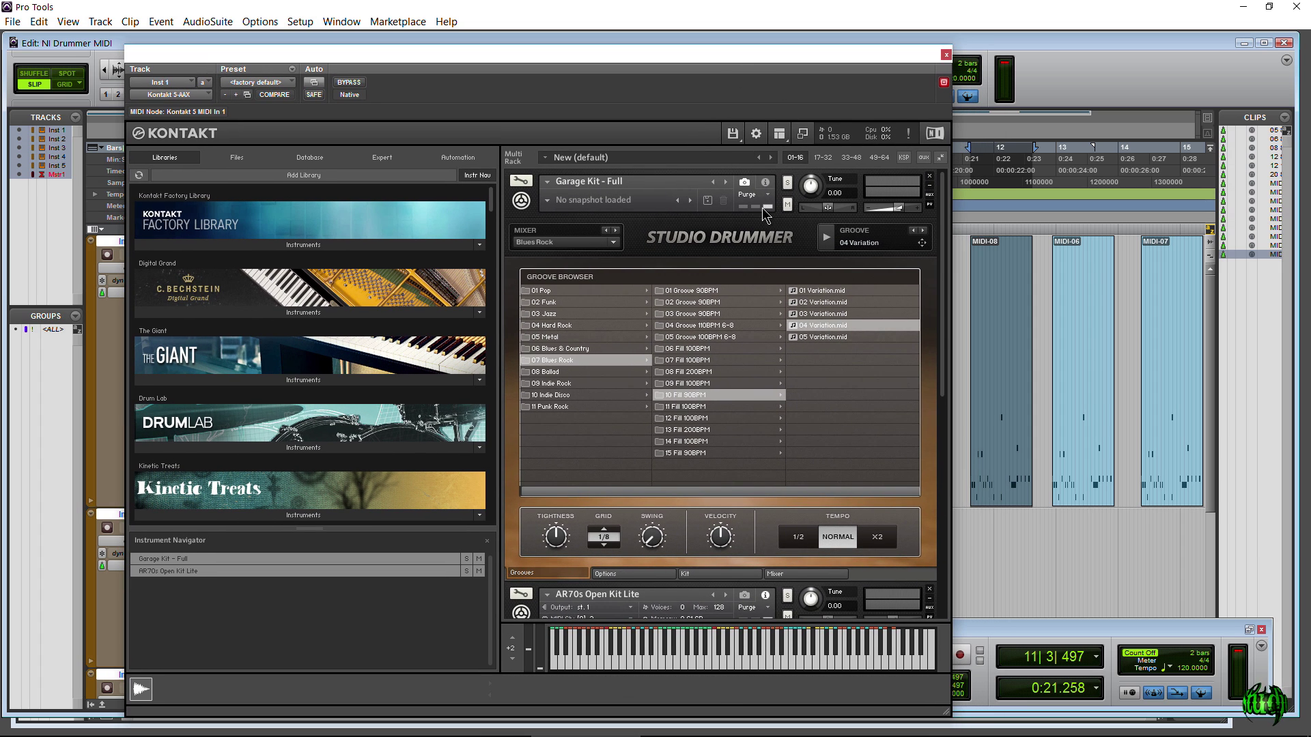
click(814, 303)
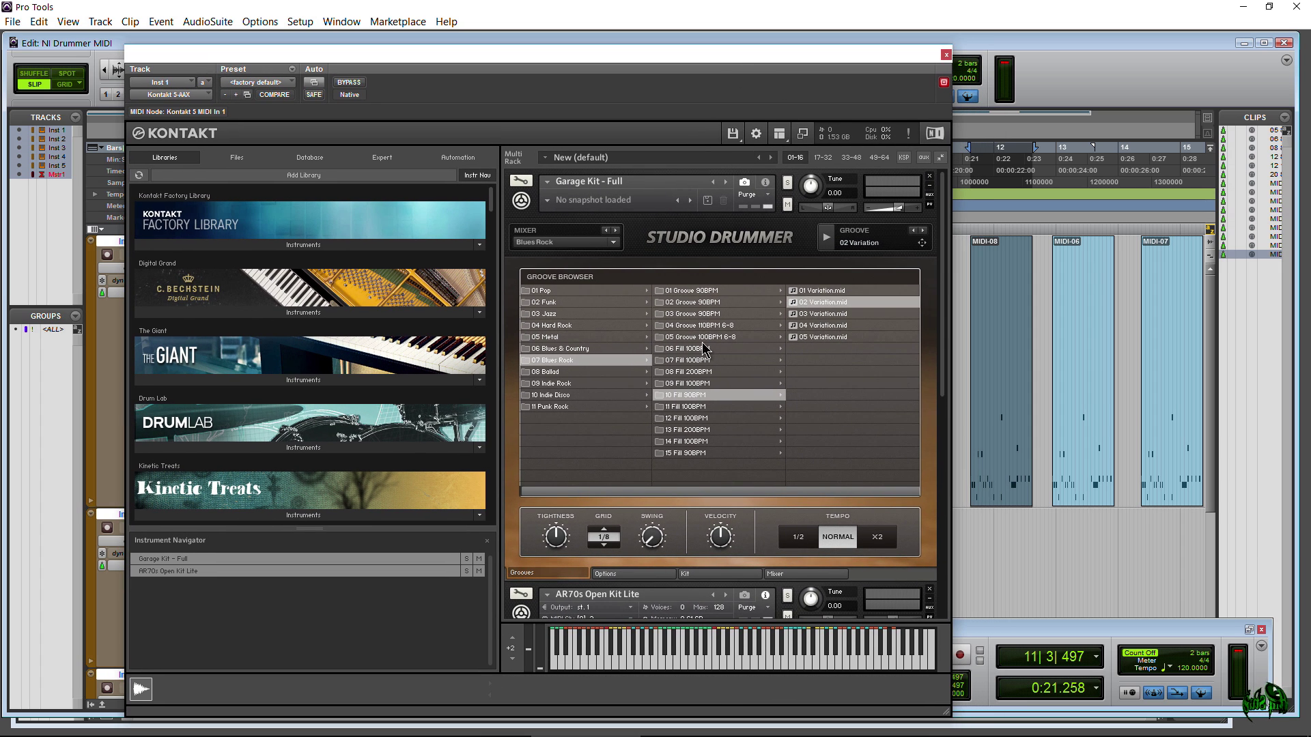
click(707, 337)
click(857, 326)
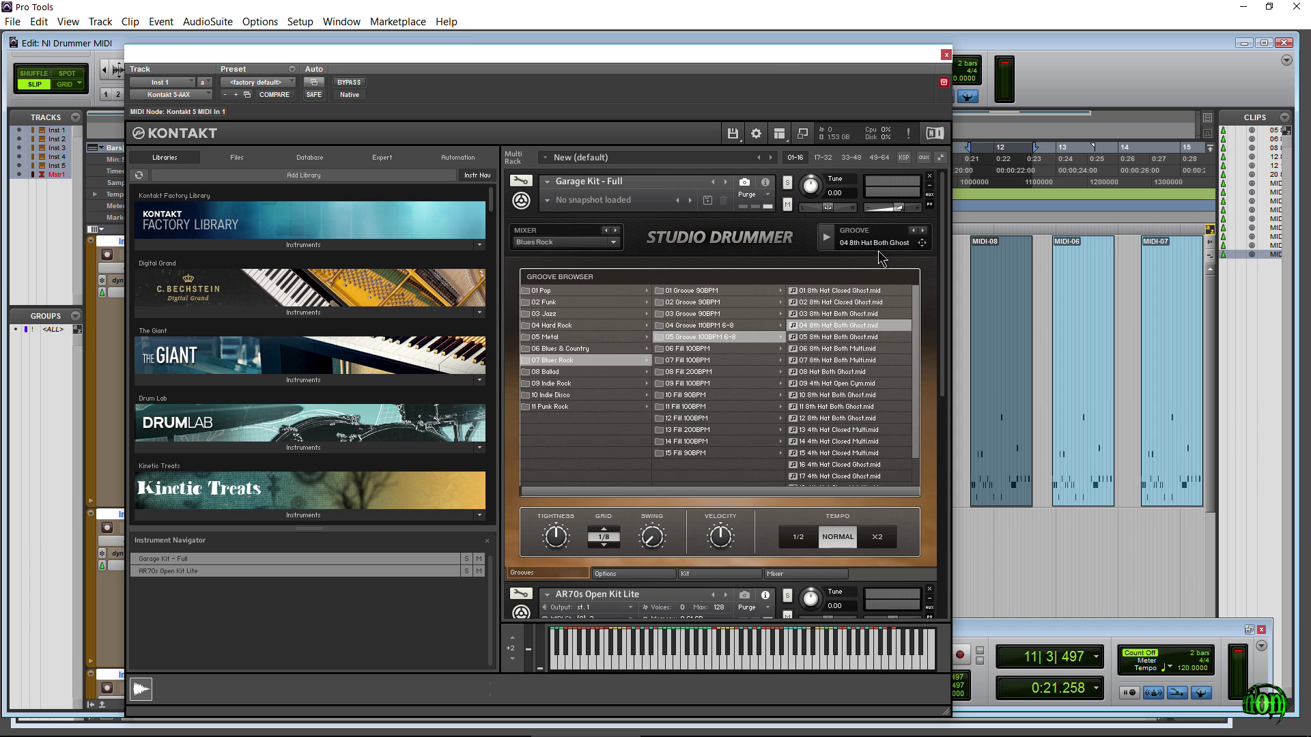
drag(755, 52, 685, 46)
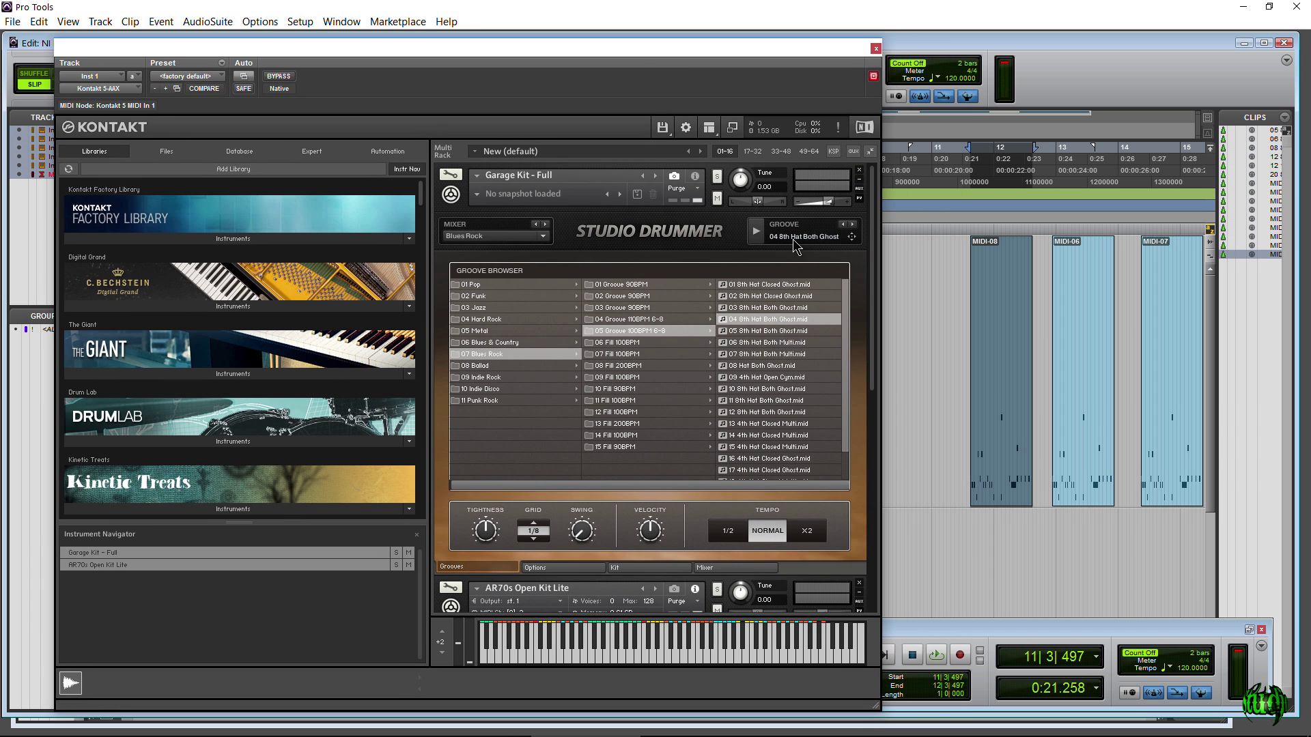
drag(852, 237, 942, 447)
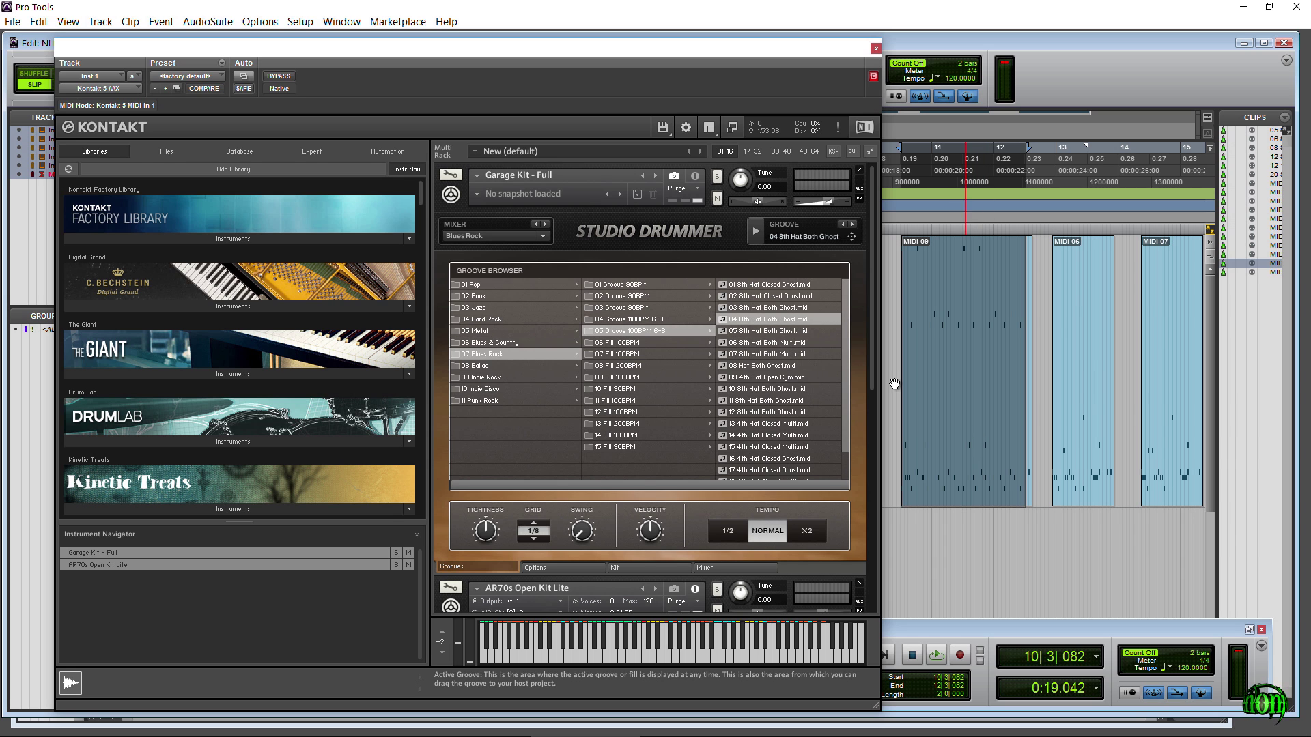
- Open Tight Kit > 04 Progressive Rock > 03 Magma 123BPM 7-4 in File Explorer
click(295, 732)
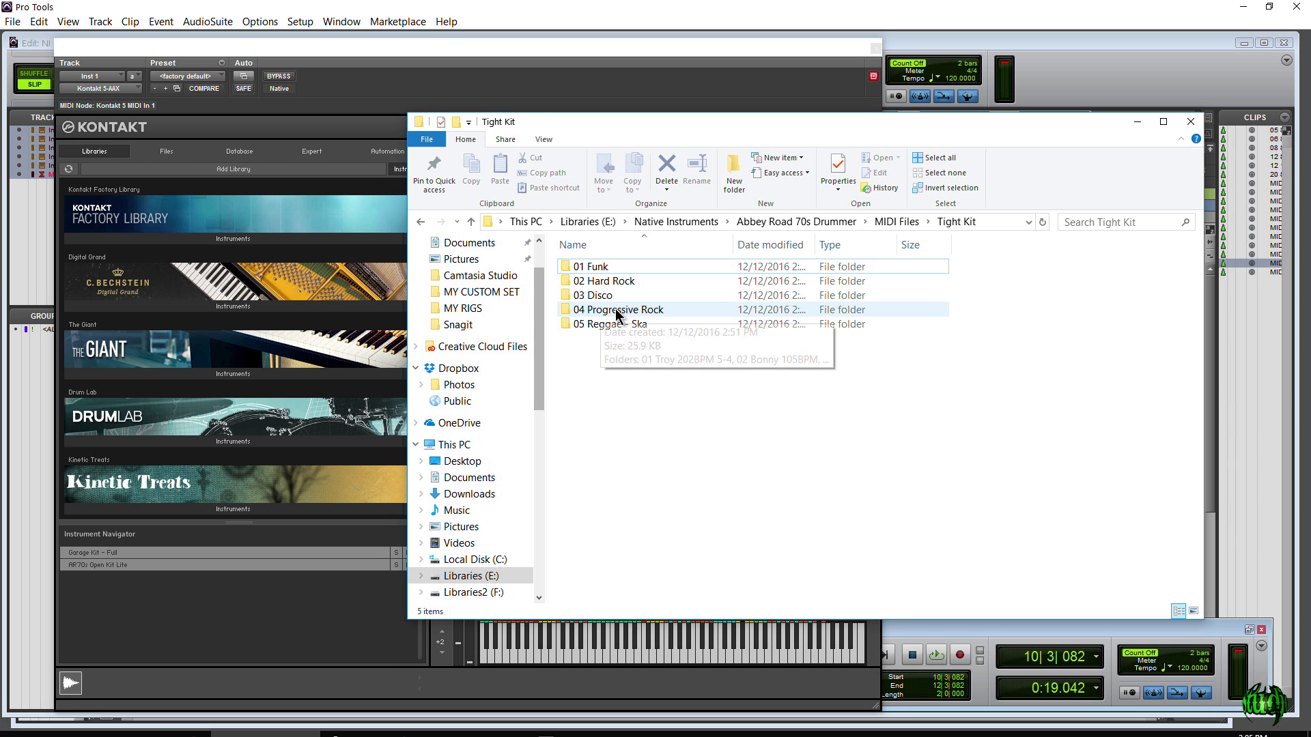
double_click(611, 309)
double_click(625, 299)
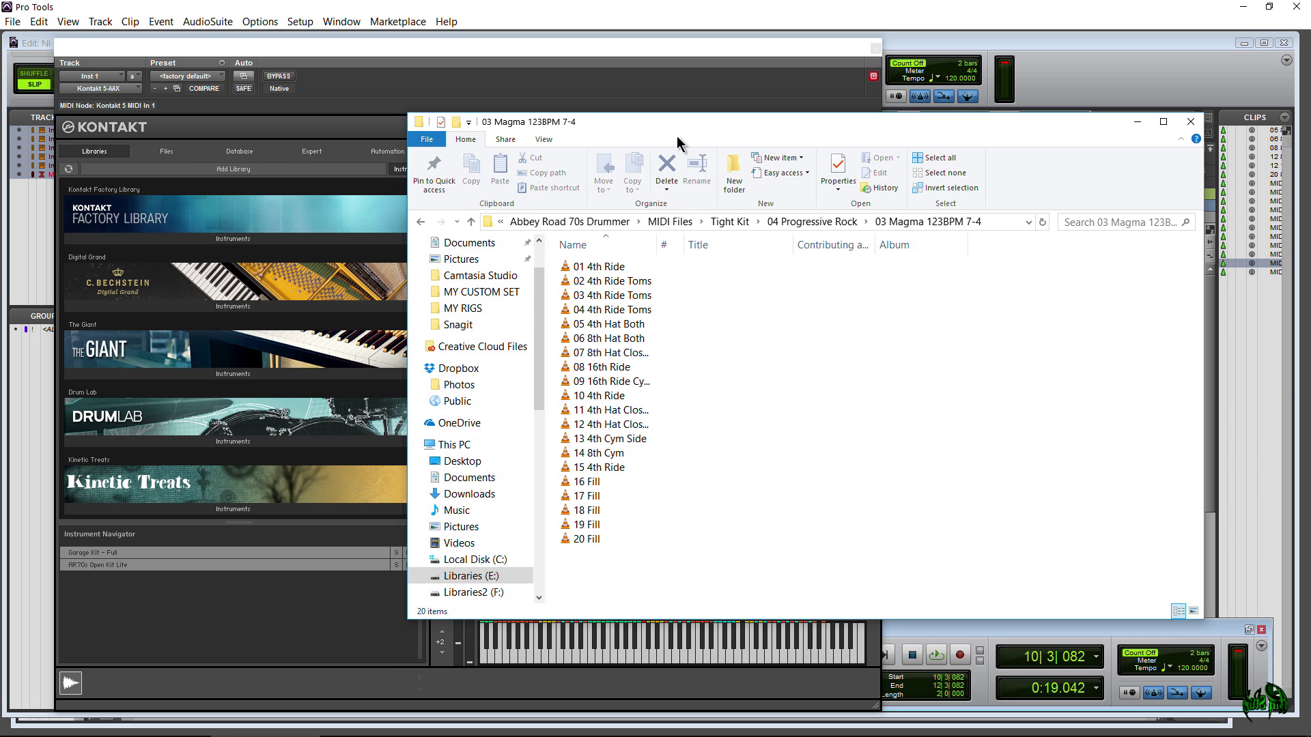